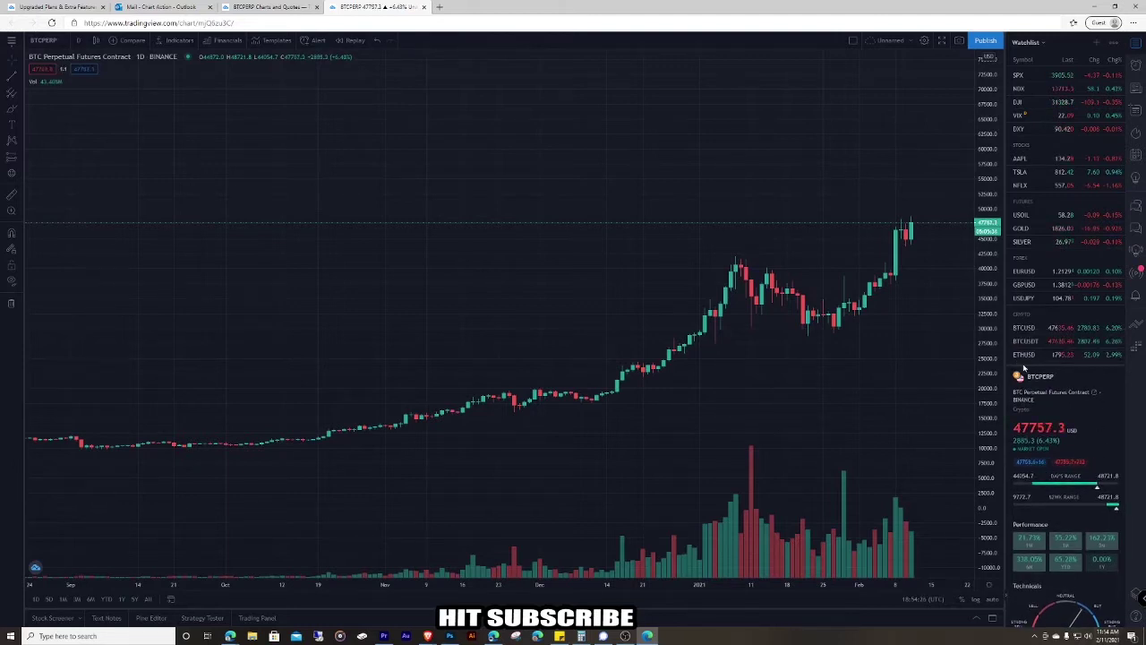
Collapse the BTCPERP symbol details below the watchlist so that only the symbol name remains visible.
left_click_drag(1021, 365, 1035, 638)
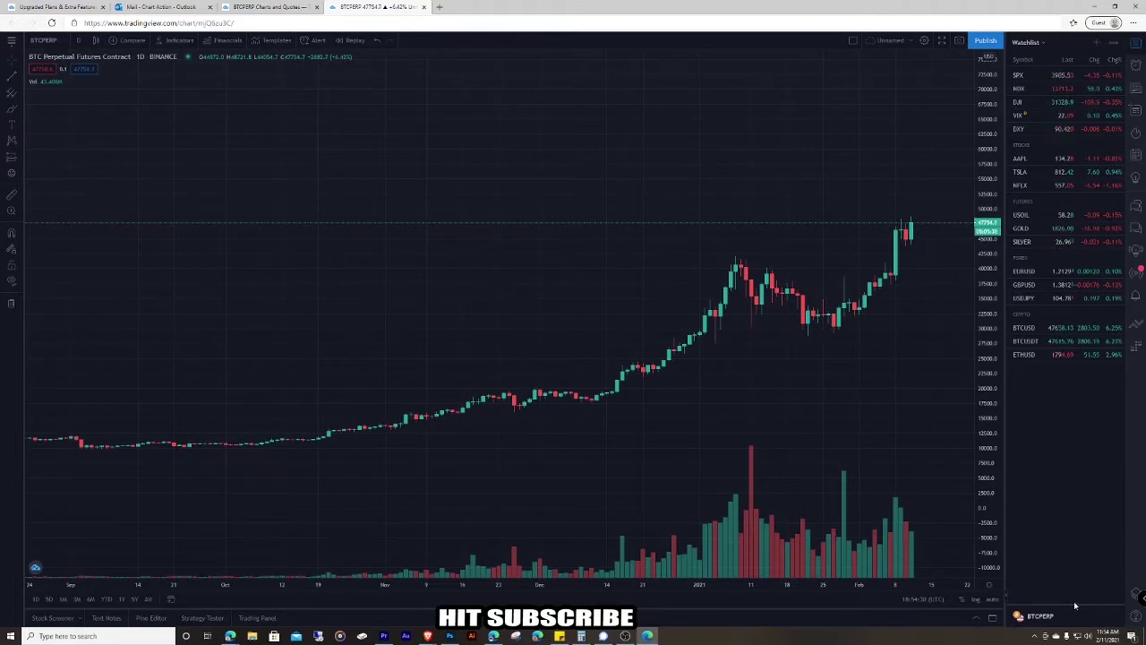
mouse_move(1066, 605)
left_mouse_down()
mouse_move(1098, 136)
mouse_move(1088, 609)
left_mouse_up()
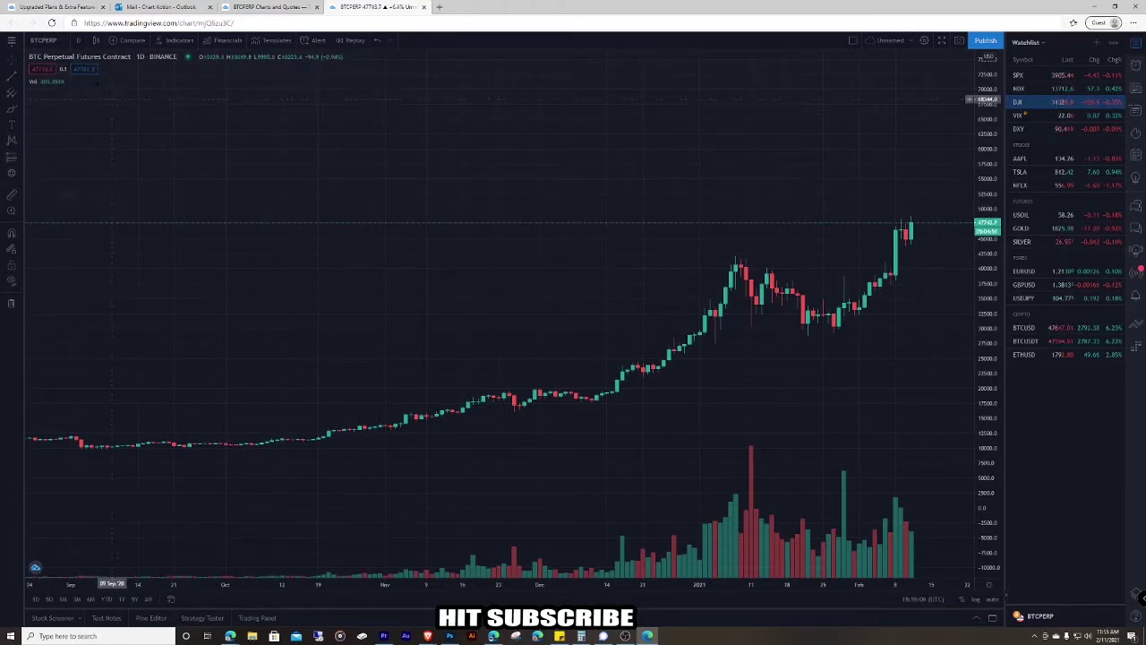
View the BTCPERP chart at the 4-hour interval, examine the recent candles, and return it to the 1-day interval.
left_click(80, 40)
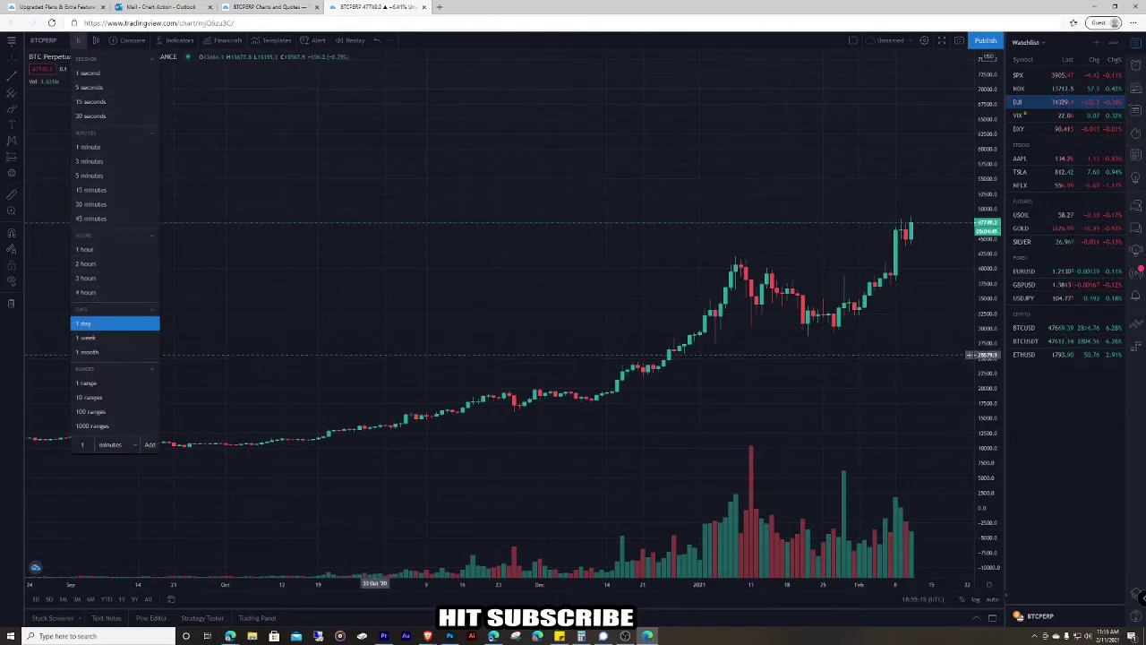
scroll(568, 353, "up", 3)
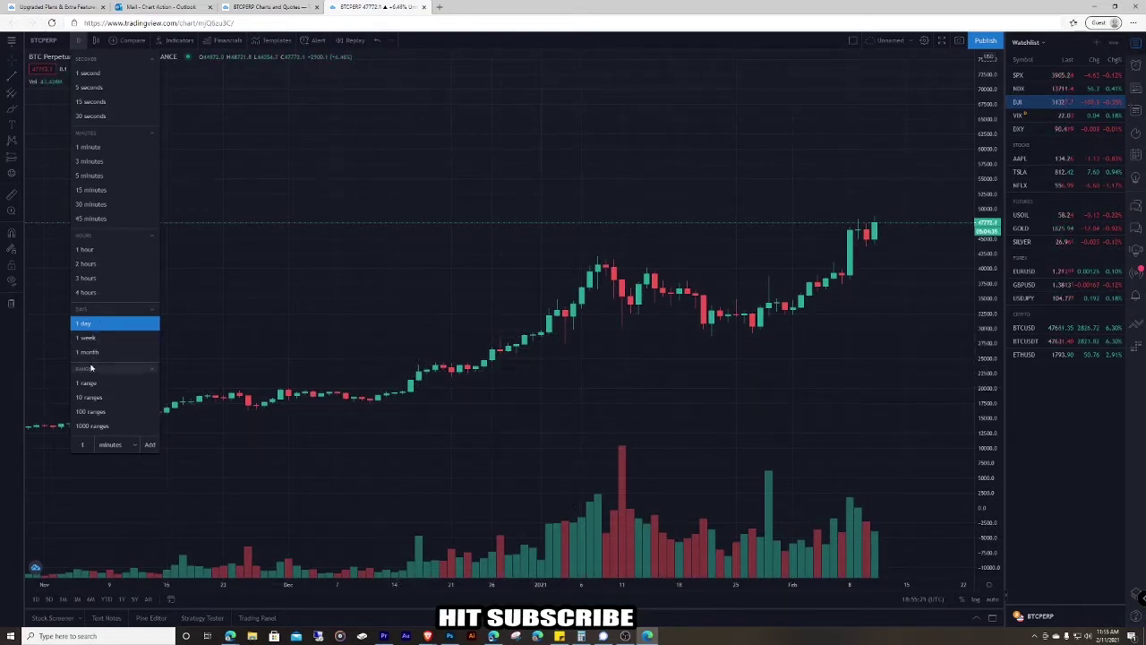
left_click(105, 294)
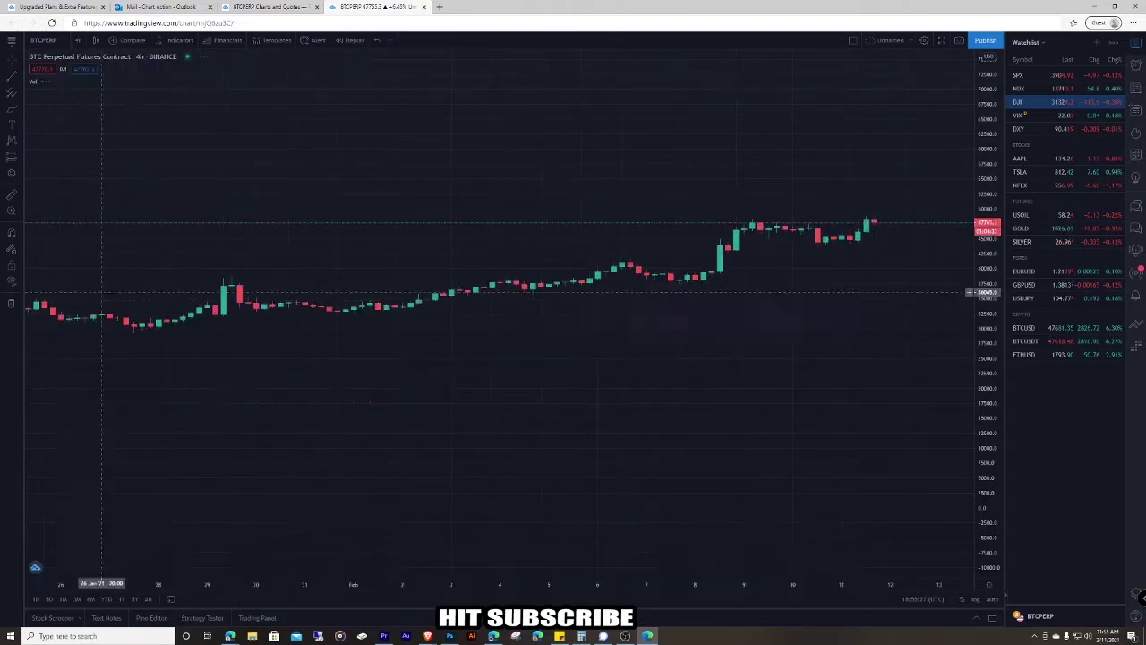
scroll(614, 325, "down", 9)
left_click_drag(845, 323, 406, 483)
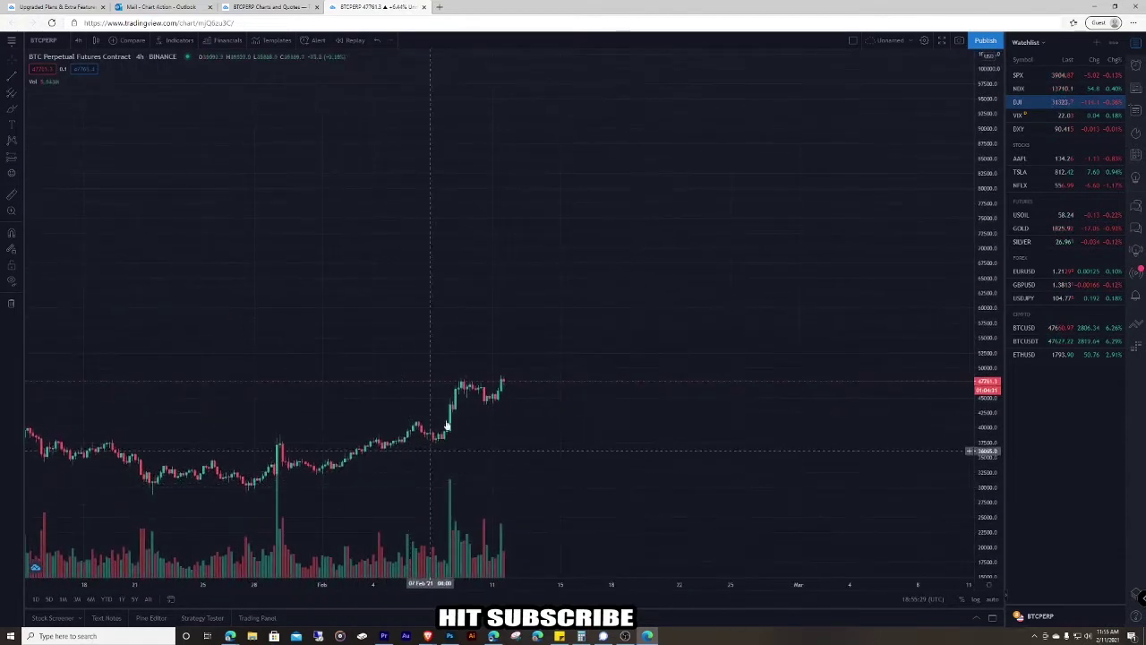
scroll(414, 380, "up", 5)
left_click_drag(400, 358, 704, 314)
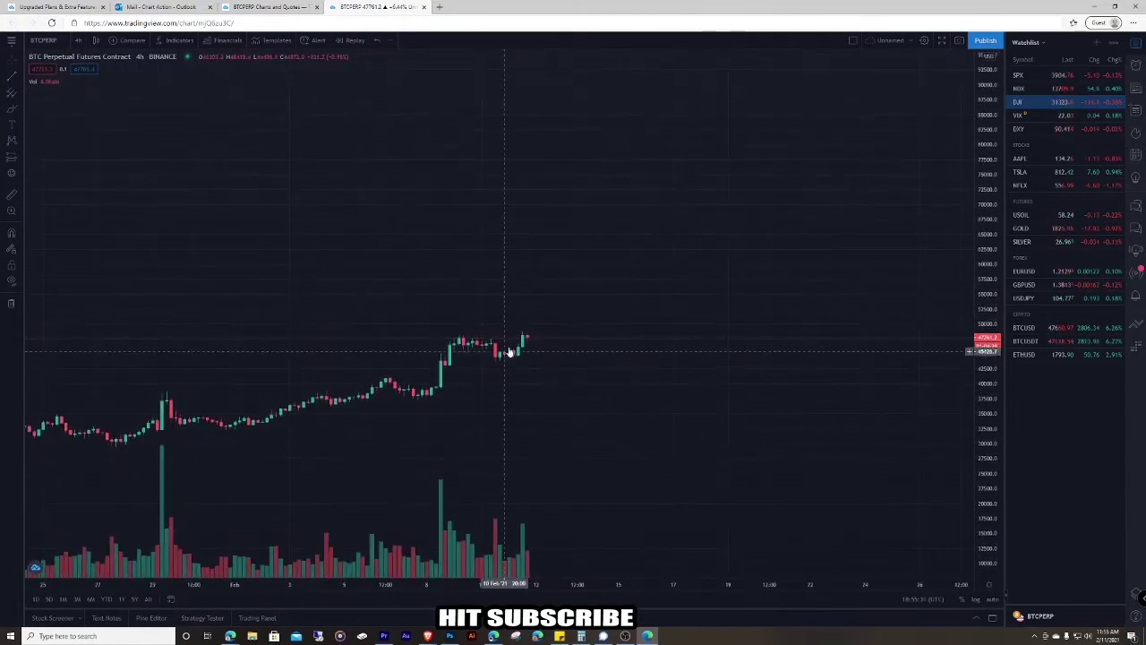
left_click(78, 40)
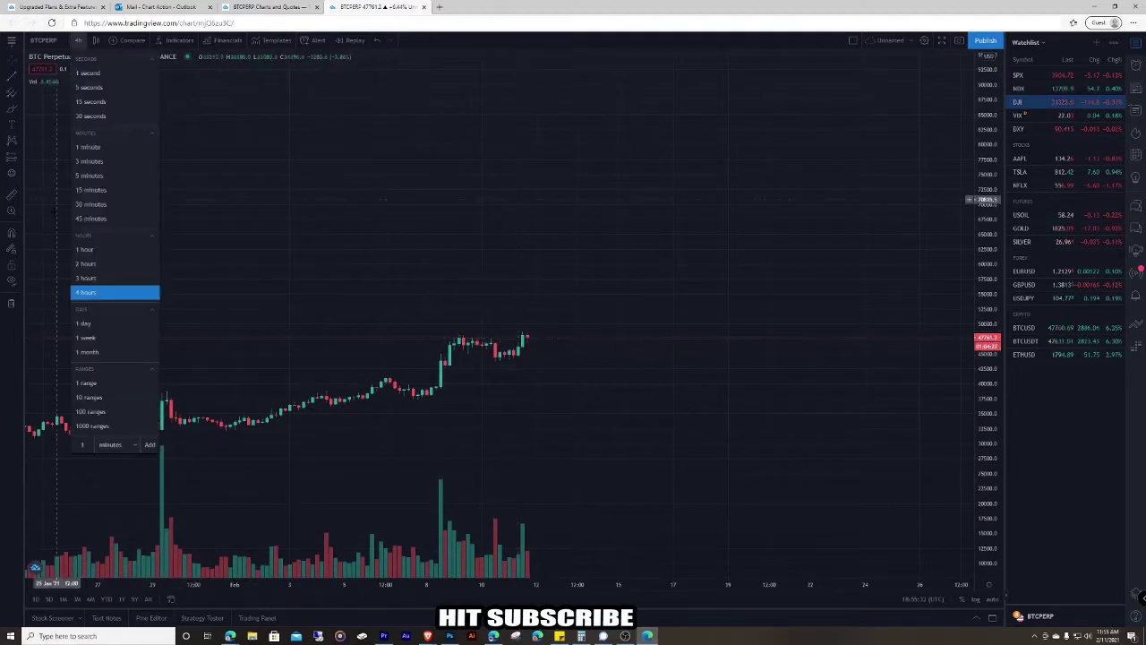
left_click(95, 328)
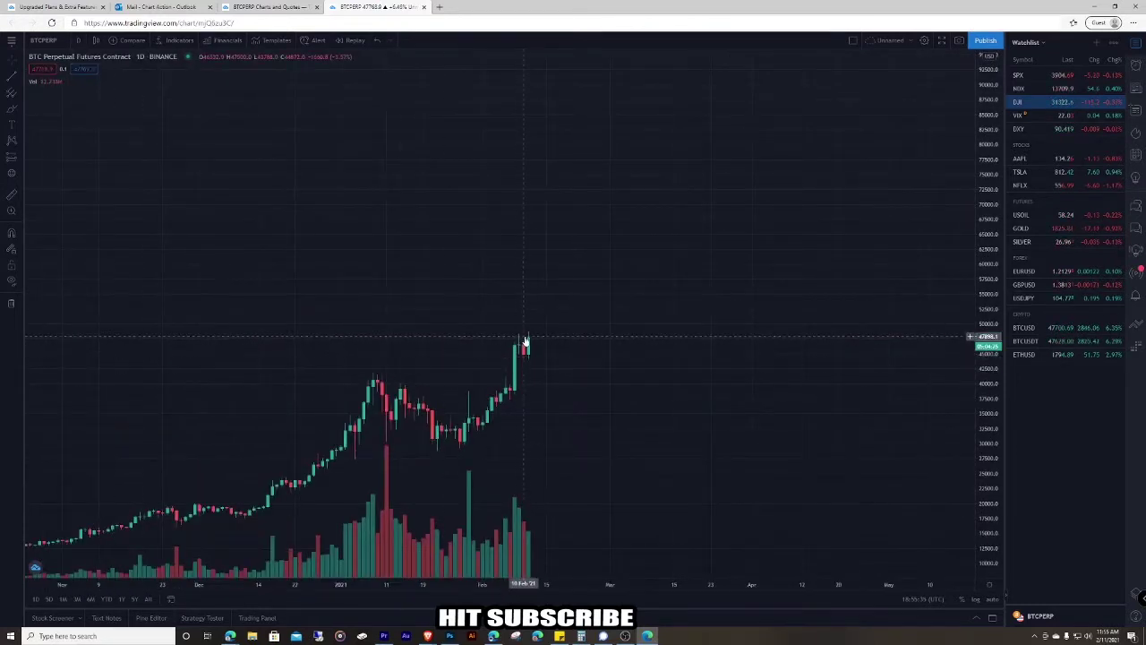
View the BTCPERP chart at the 5-minute interval with an enlarged price scale, and return it to 1 day.
left_click(78, 42)
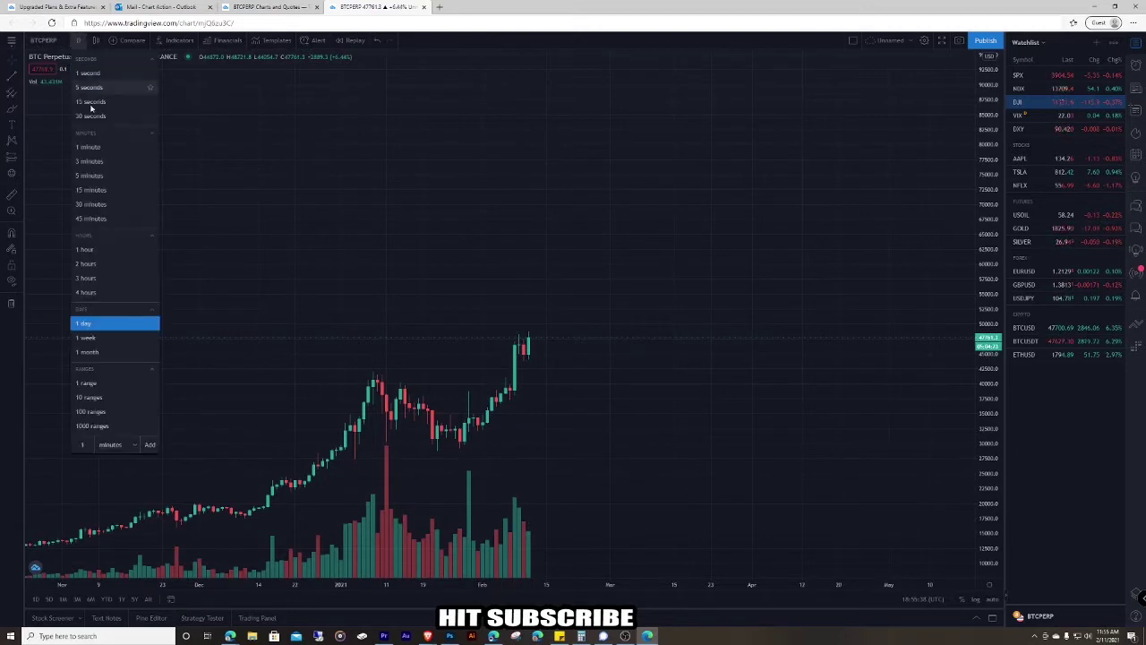
left_click(91, 176)
scroll(687, 382, "down", 10)
left_click_drag(868, 410, 723, 471)
left_click_drag(982, 464, 1009, 194)
left_click_drag(863, 474, 788, 90)
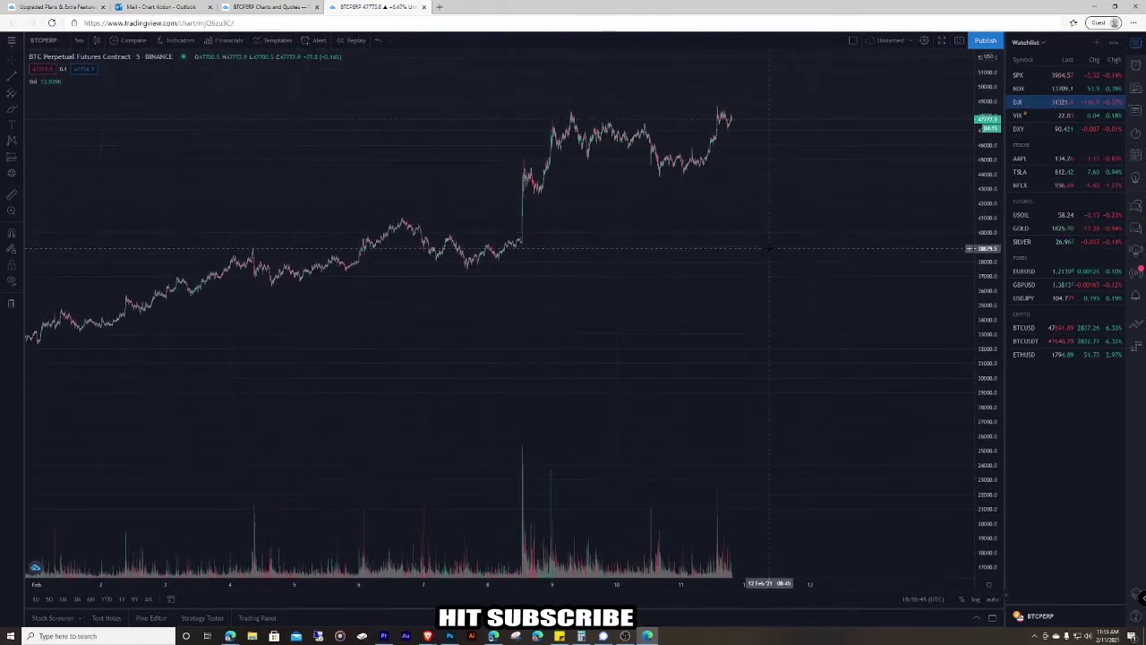
left_click_drag(804, 296, 909, 381)
left_click_drag(985, 423, 985, 358)
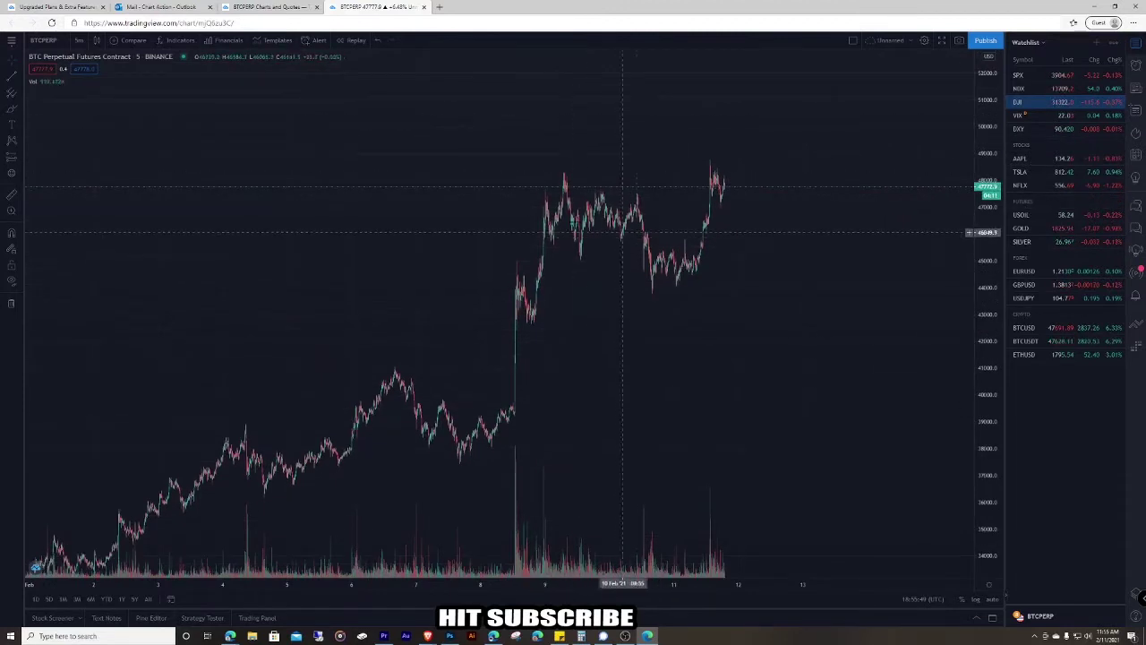
left_click(74, 40)
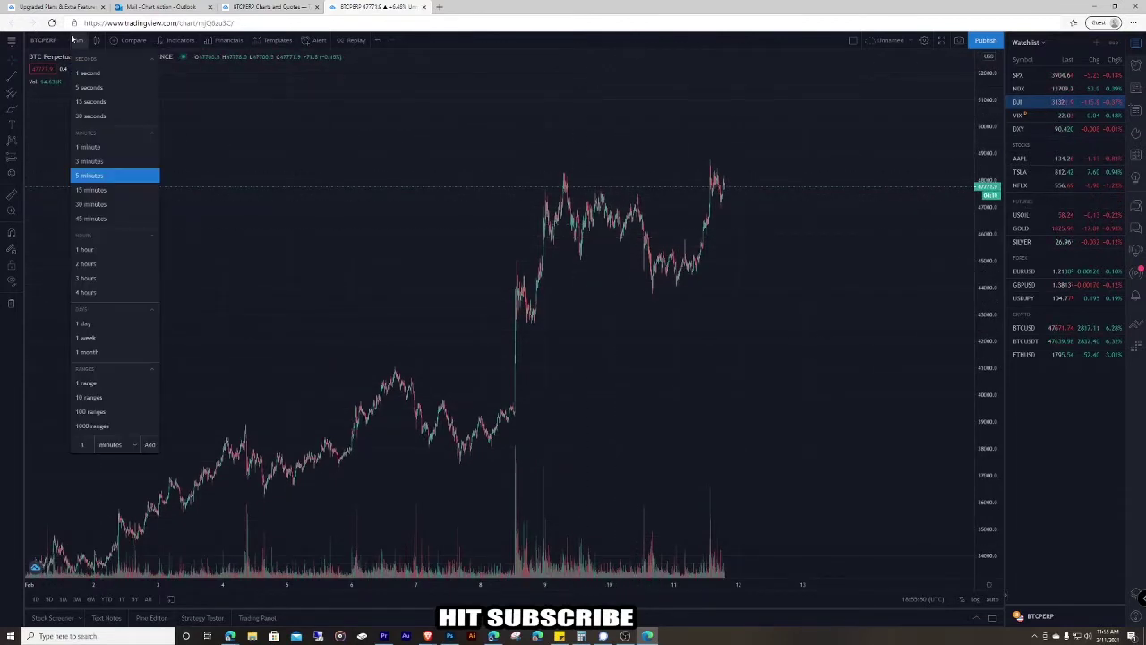
left_click(84, 323)
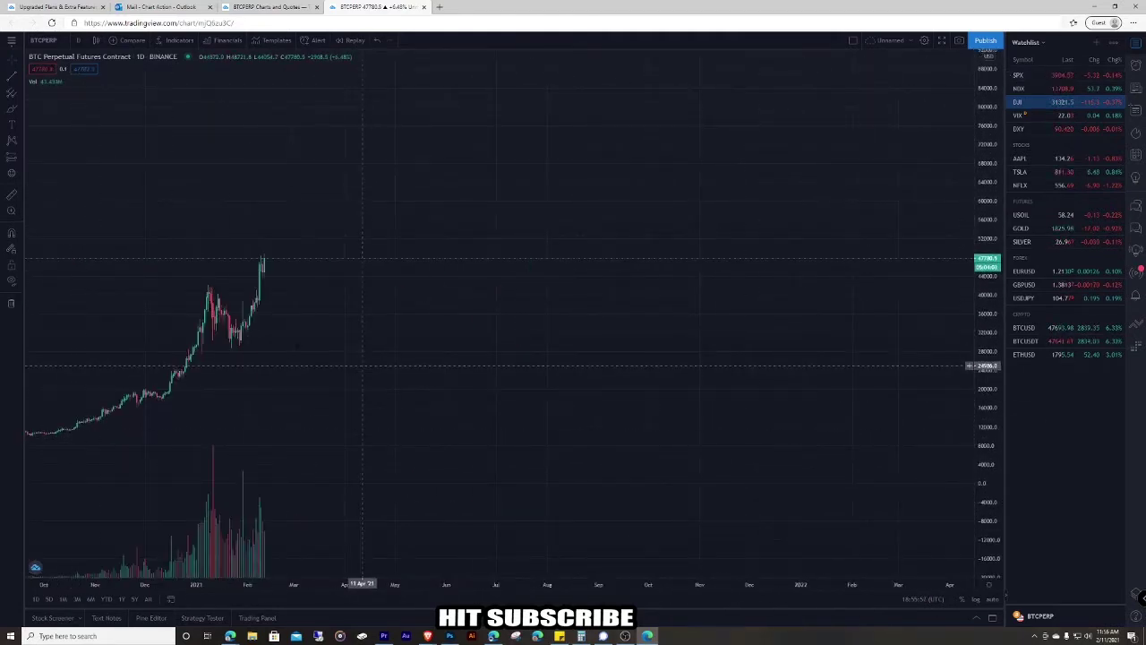
scroll(348, 279, "up", 3)
left_click_drag(306, 378, 710, 429)
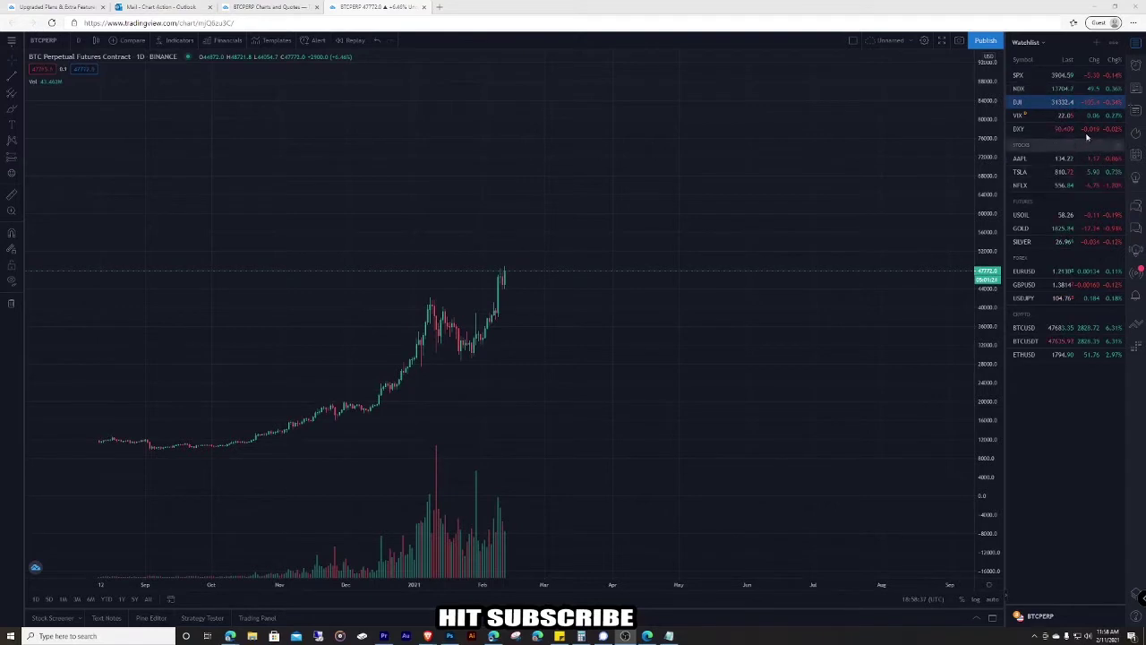
Search for BTC and add the Coinbase BTCUSD symbol to the watchlist.
left_click(1098, 43)
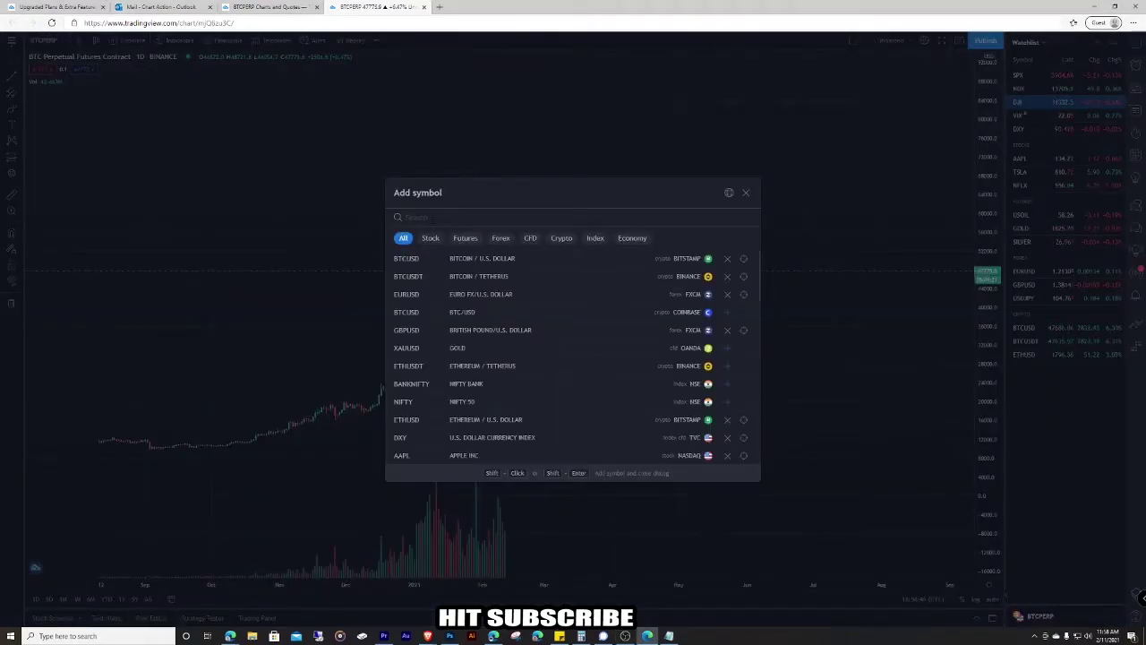
type("BTC")
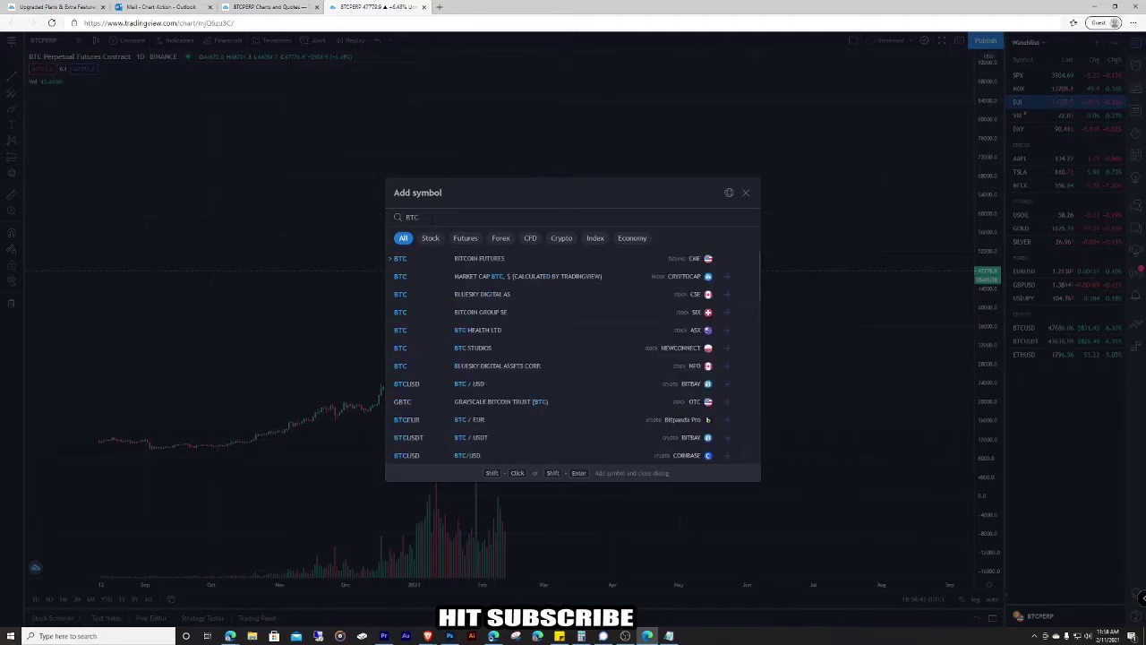
scroll(690, 340, "down", 1)
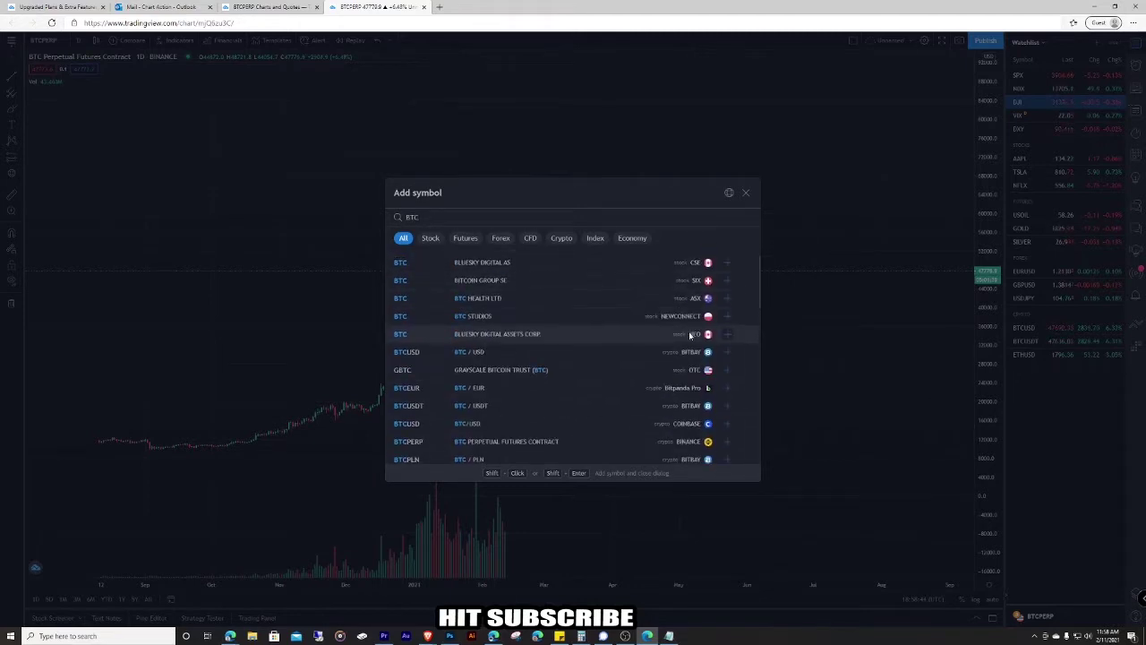
scroll(688, 385, "down", 1)
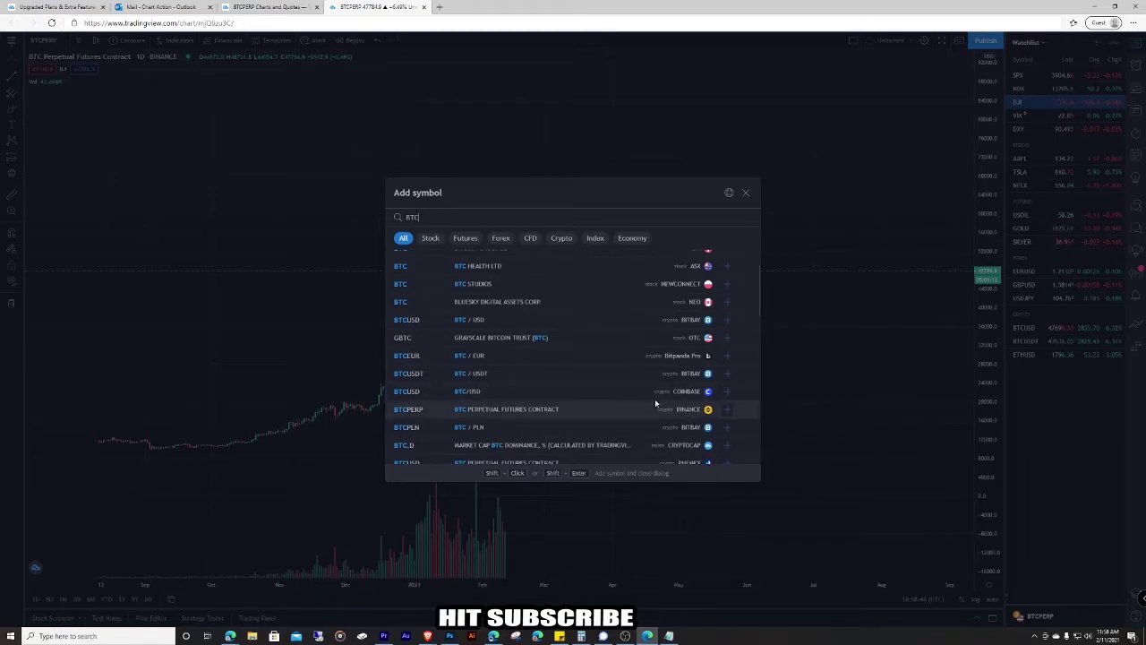
left_click(979, 423)
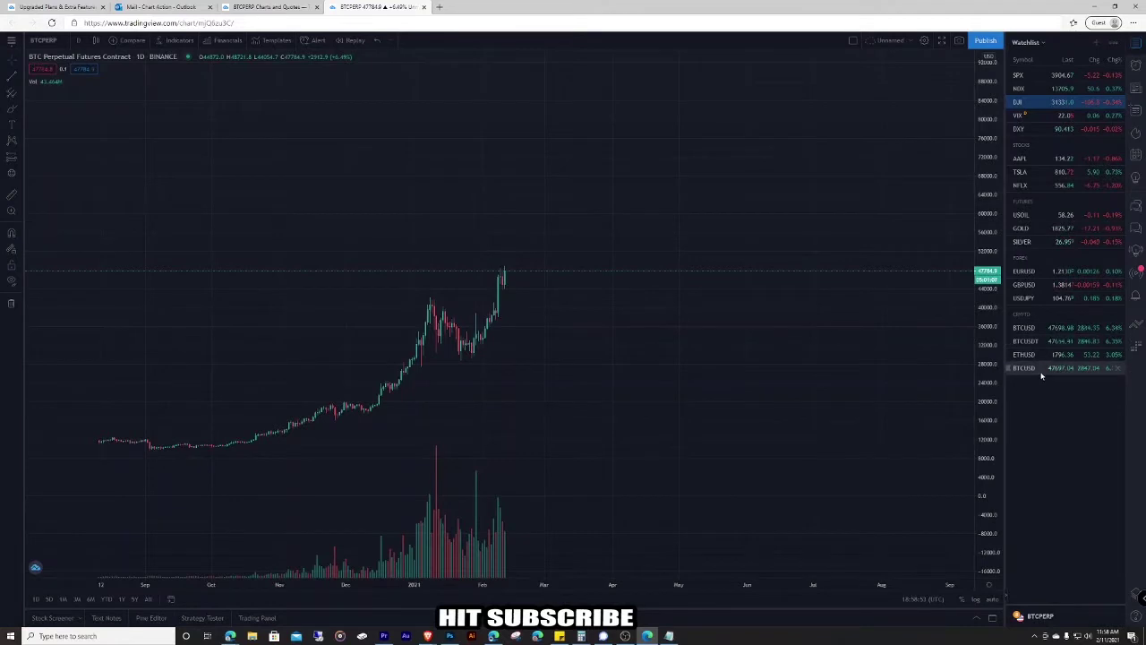
Move the newly added BTCUSD symbol above SPX in the watchlist and display its chart.
left_click_drag(1042, 371, 1057, 75)
left_click(1044, 76)
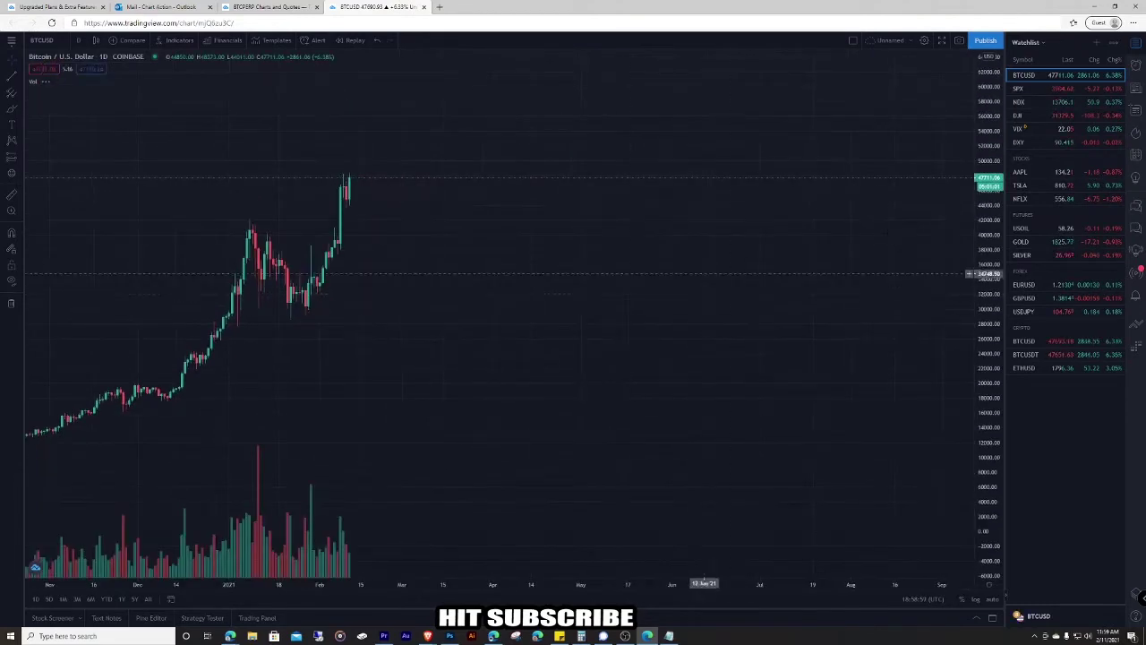
View the NDX chart from the watchlist and return to the Coinbase BTCUSD chart.
left_click(1037, 102)
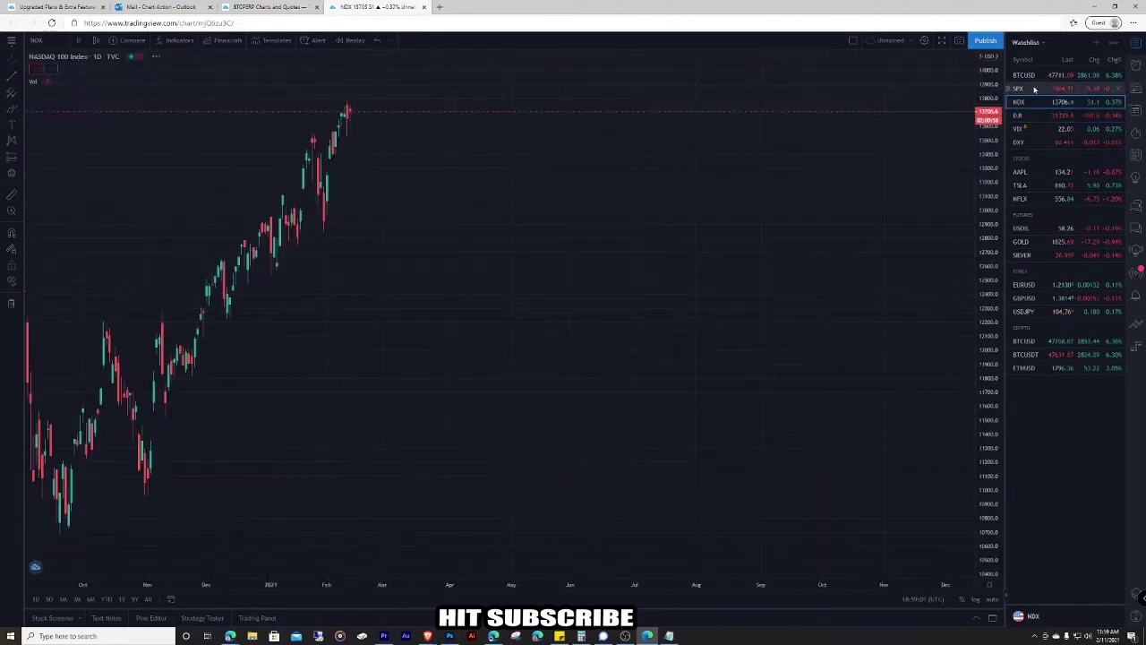
left_click(1032, 75)
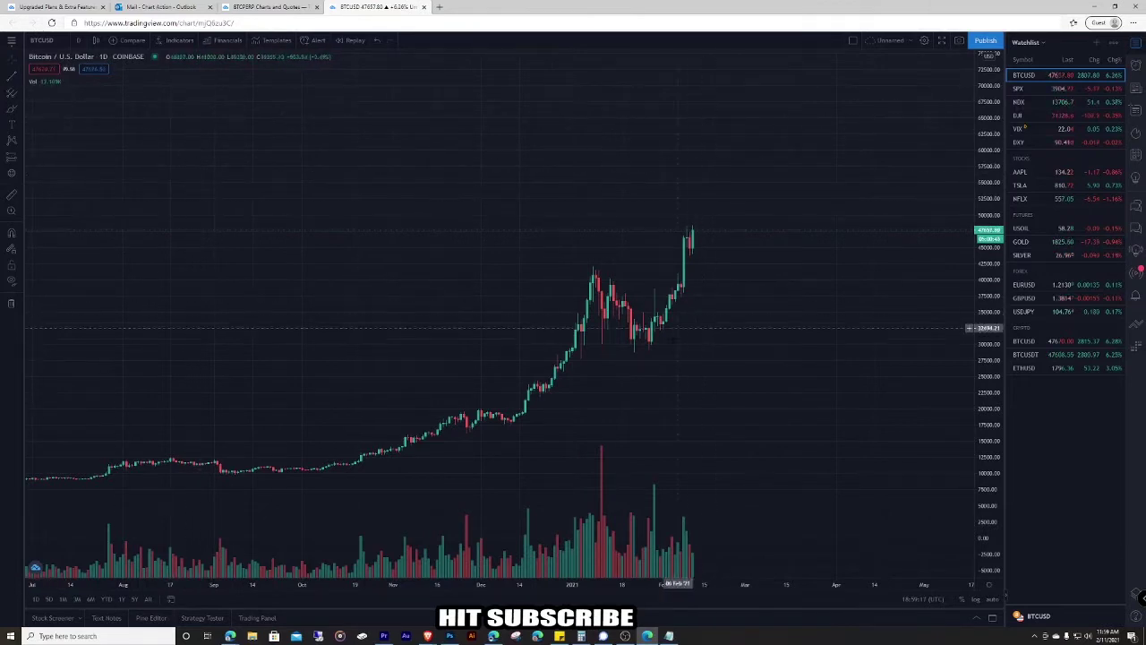
Draw a rising trend line below the lows from 11 Dec '20 at about 17,000 to 24 Mar '21 at about 43,400.
left_click(11, 77)
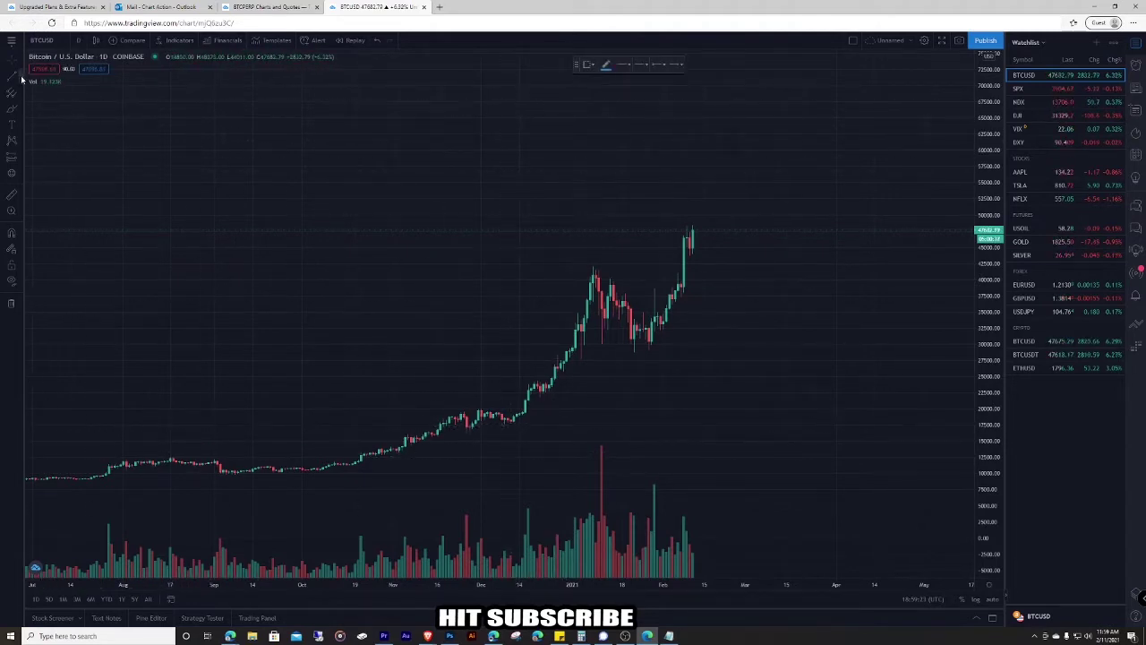
left_click(511, 428)
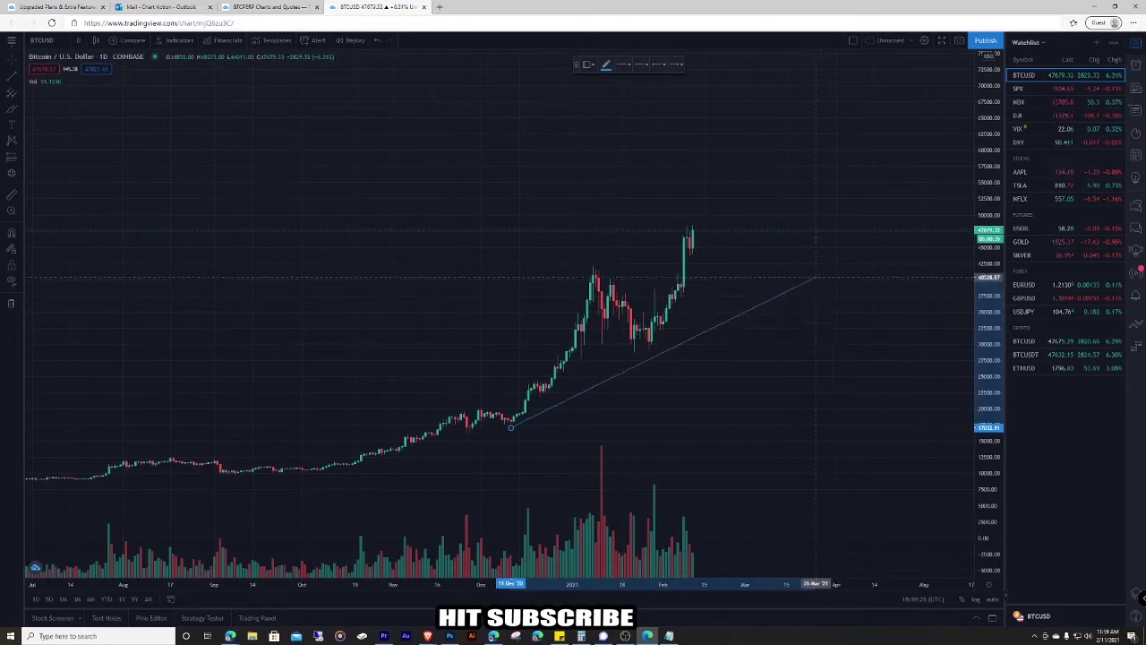
left_click(810, 259)
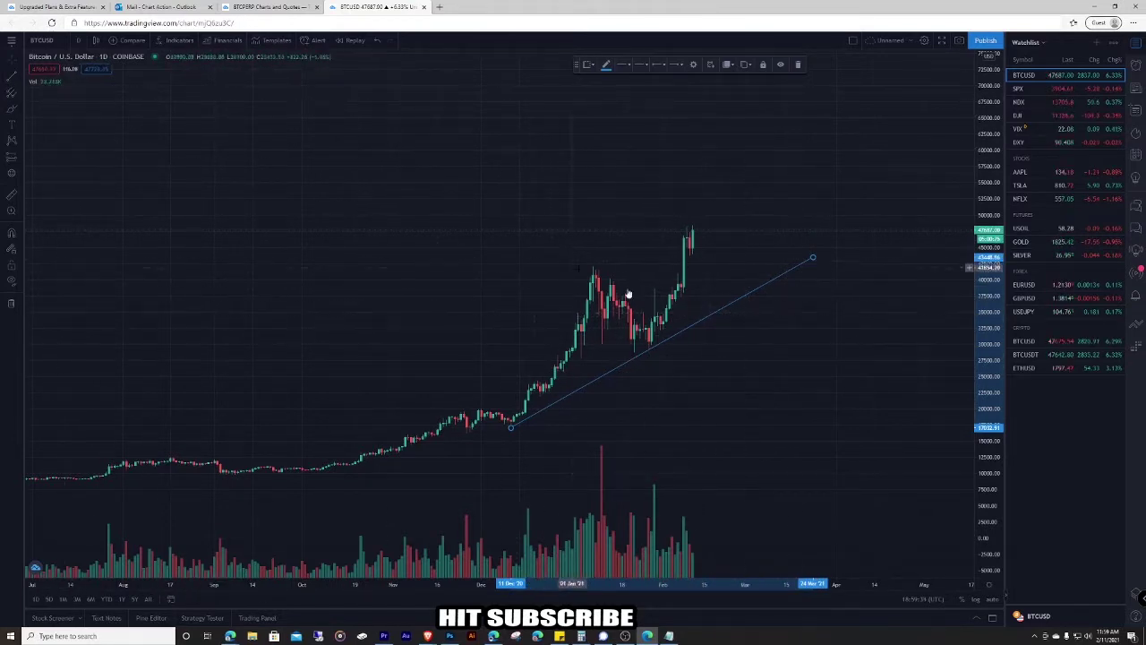
Draw a falling trend line from the 8 Jan '21 peak at about 42,300 to early February at about 32,400.
left_click(15, 80)
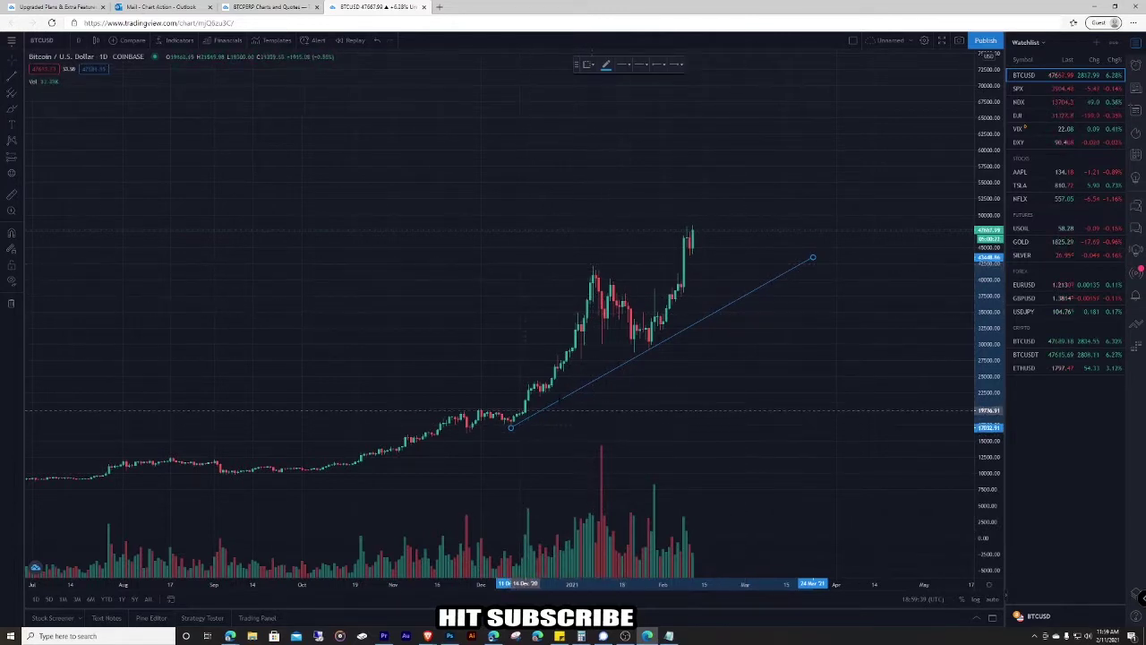
left_click(593, 263)
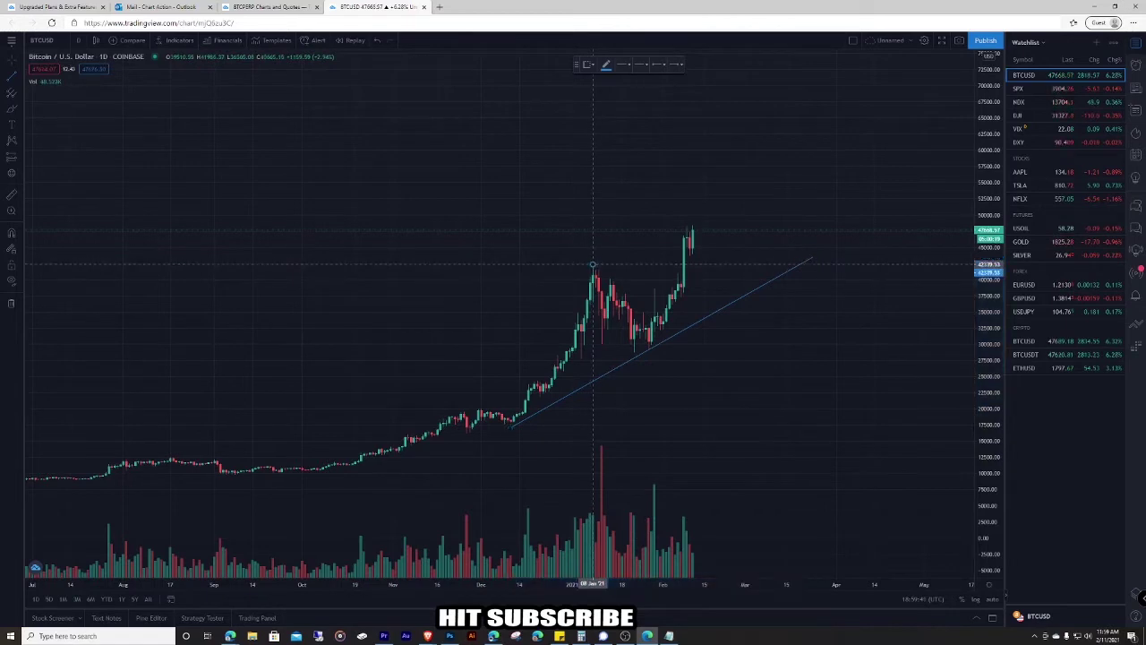
left_click(678, 328)
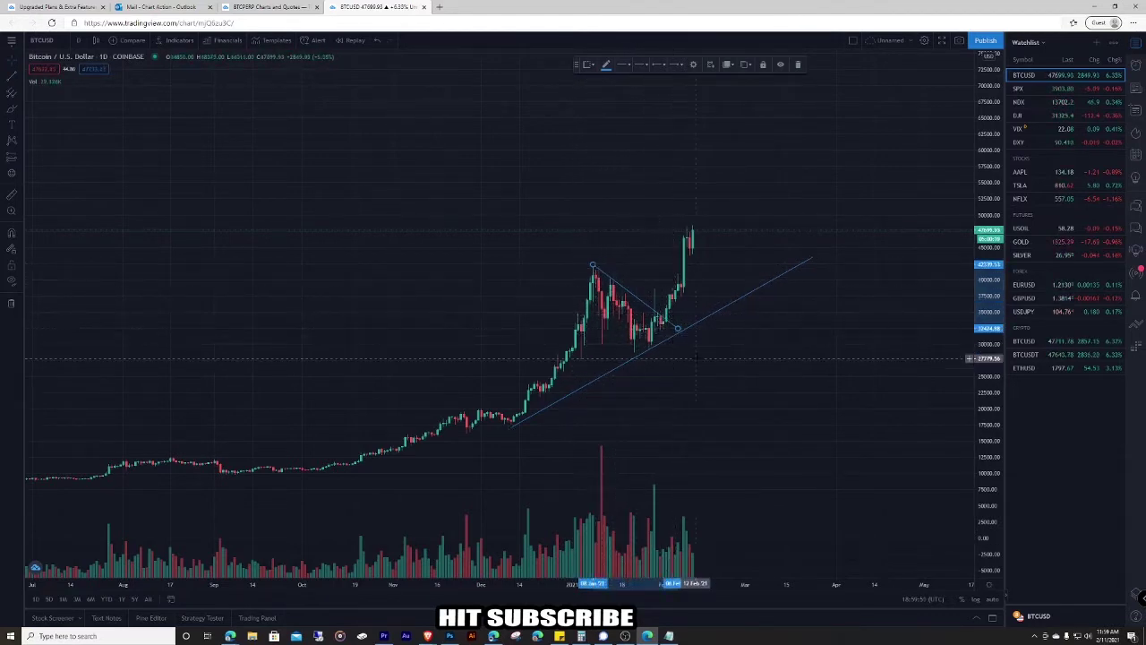
Draw a near-vertical line from the January peak to the rising trend line and move it to the early February breakout, topping at about 51,400.
left_click(14, 76)
left_click(593, 266)
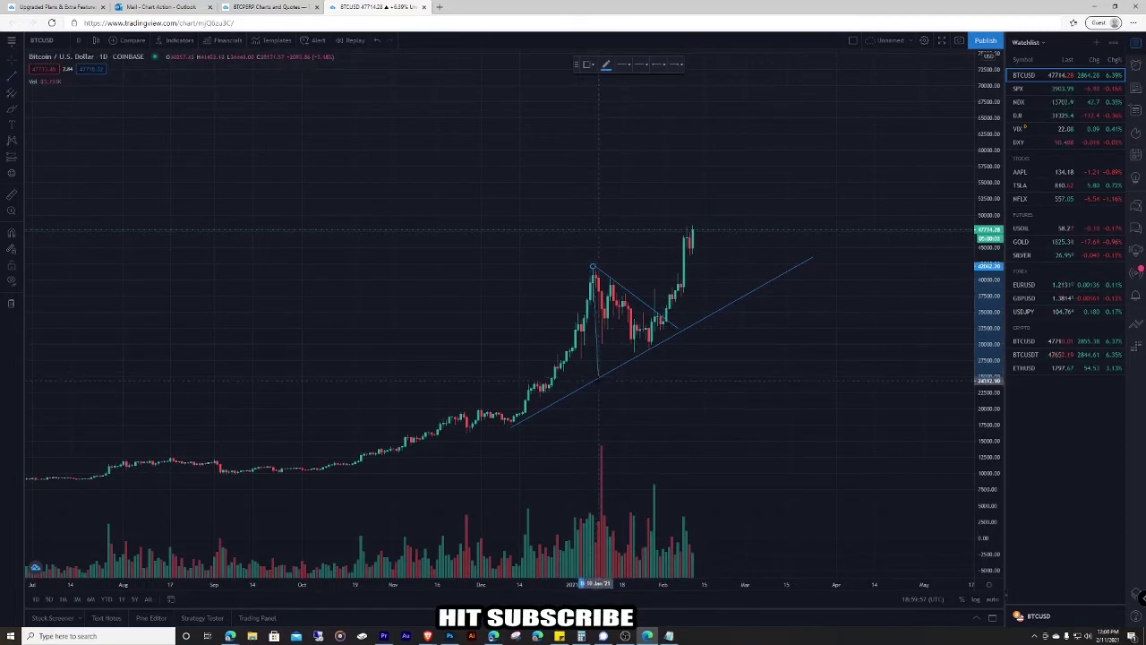
left_click(595, 381)
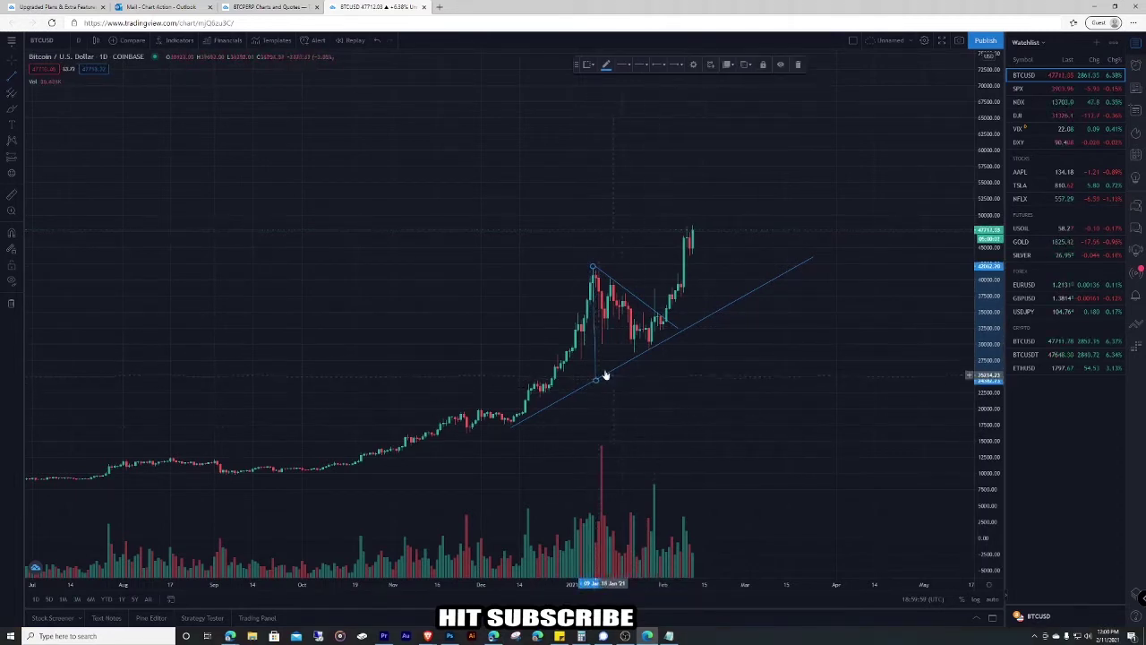
mouse_move(595, 352)
left_mouse_down()
mouse_move(668, 289)
mouse_move(636, 292)
mouse_move(662, 320)
mouse_move(668, 284)
left_mouse_up()
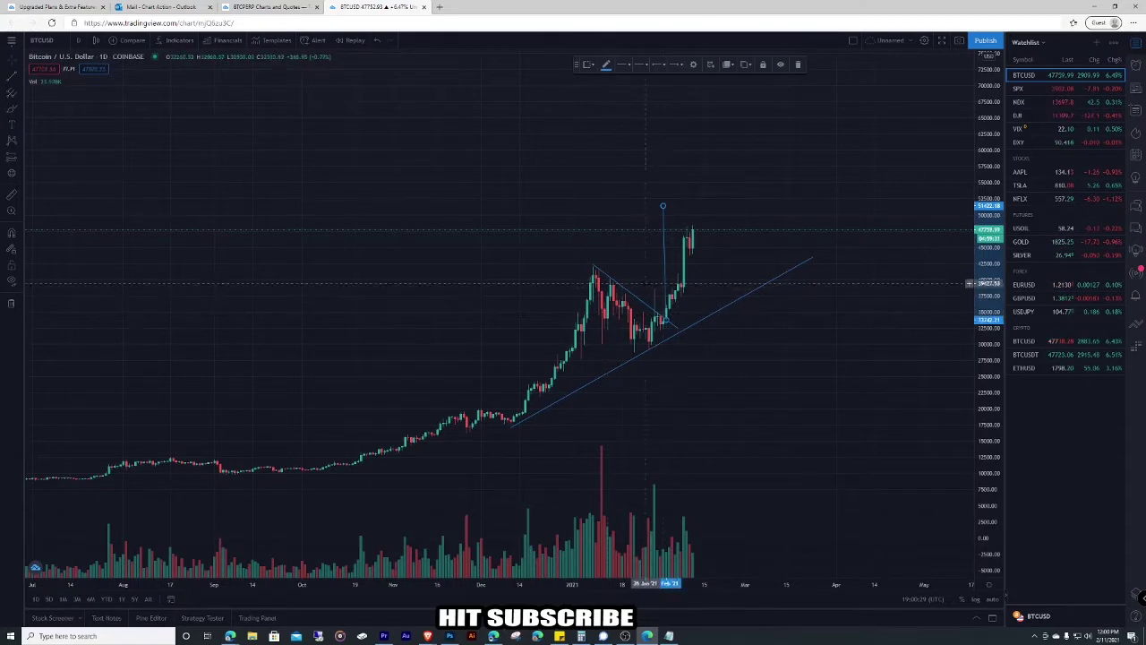
left_click(666, 320)
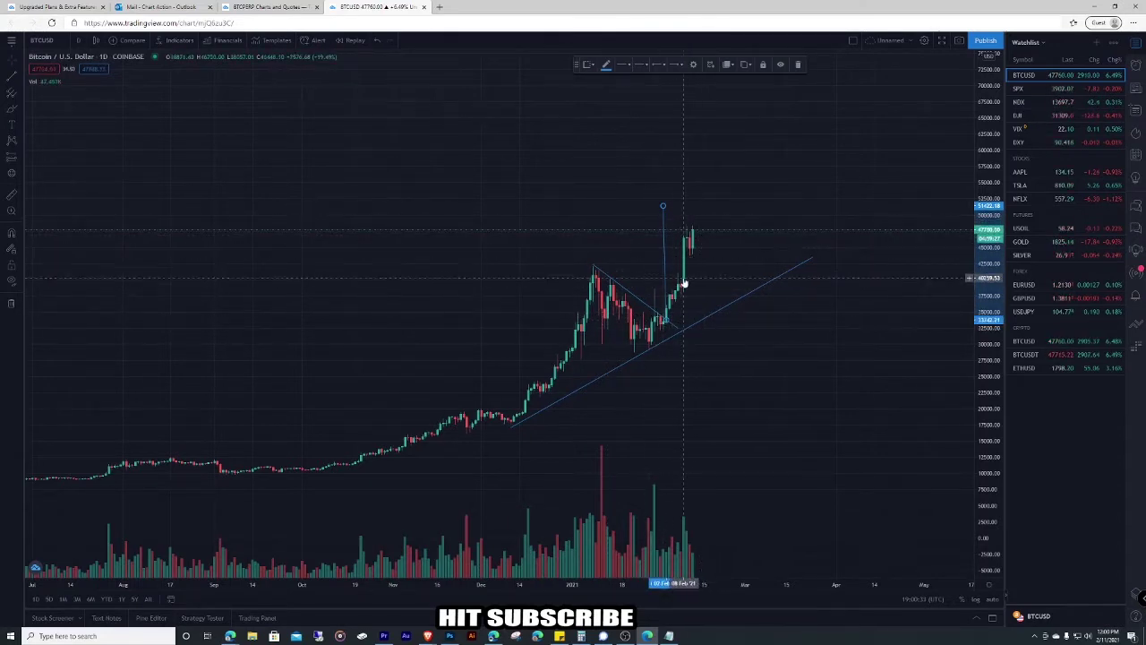
Shade the February rally candles beside the near-vertical line with freehand brush strokes.
scroll(684, 284, "up", 2)
left_click(13, 108)
mouse_move(565, 297)
left_mouse_down()
mouse_move(601, 242)
mouse_move(596, 274)
mouse_move(593, 251)
mouse_move(584, 278)
left_mouse_up()
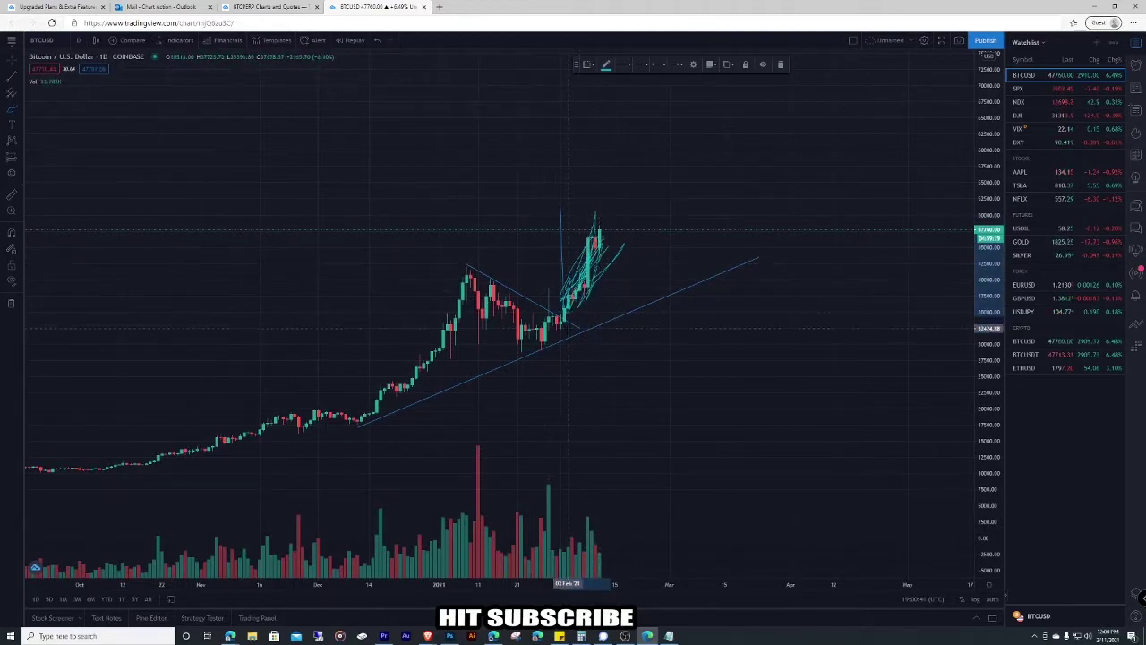
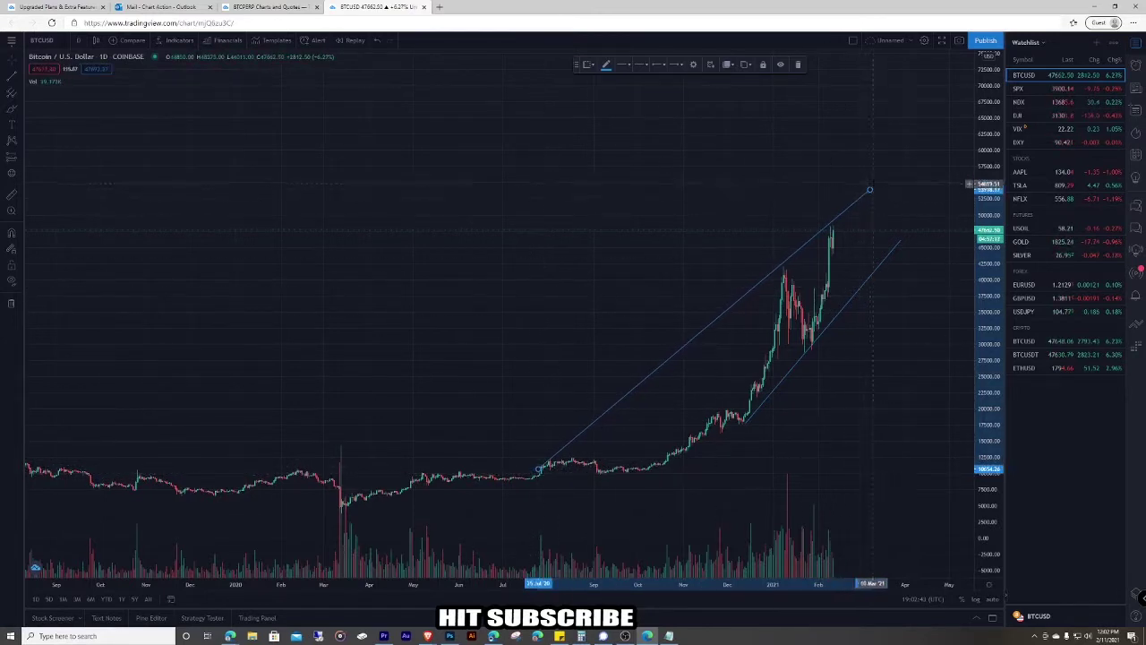
Extend the upper trend line to 25 Mar '21 at about 56,400 and the lower one to 1 Apr '21 at about 45,600.
left_click_drag(870, 189, 893, 172)
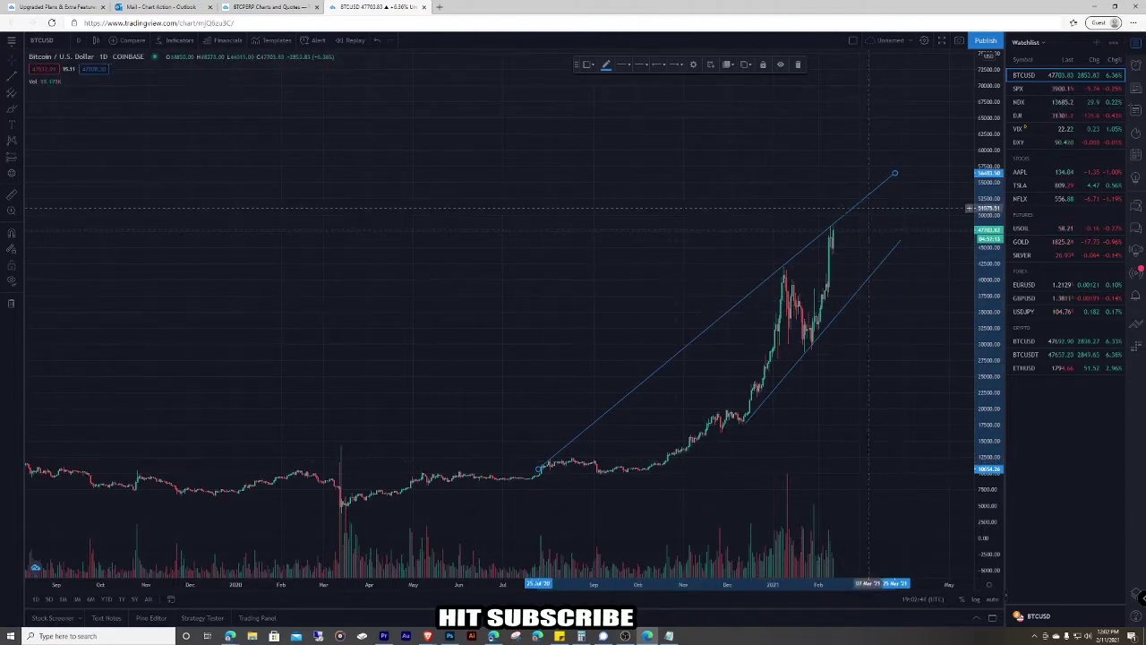
scroll(784, 367, "up", 5)
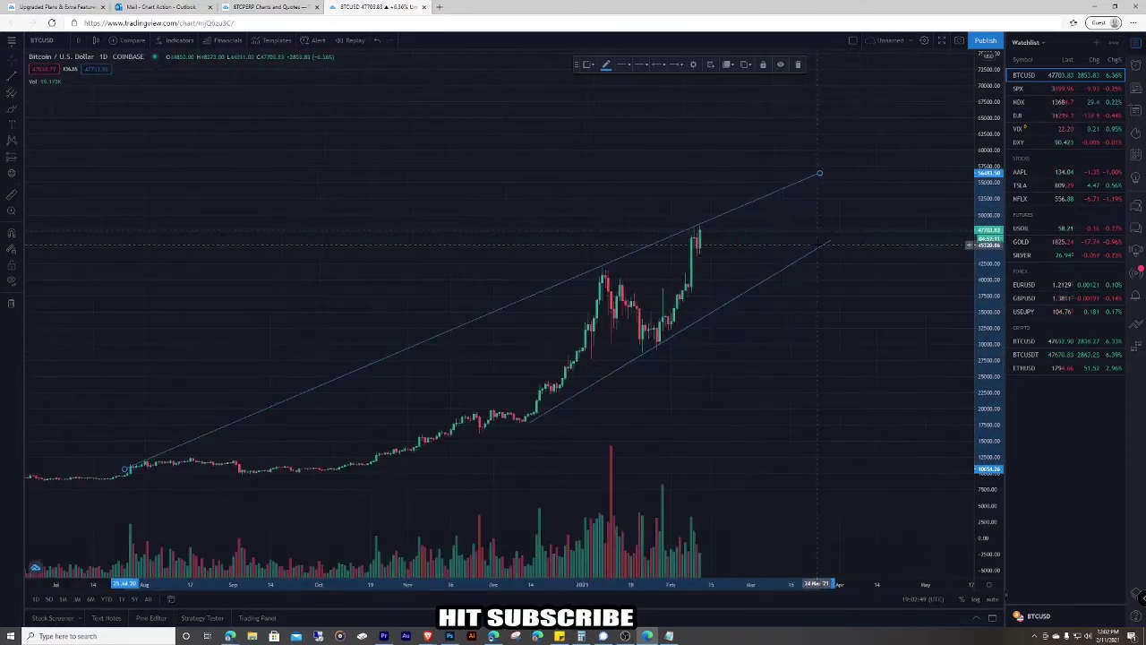
left_click(832, 242)
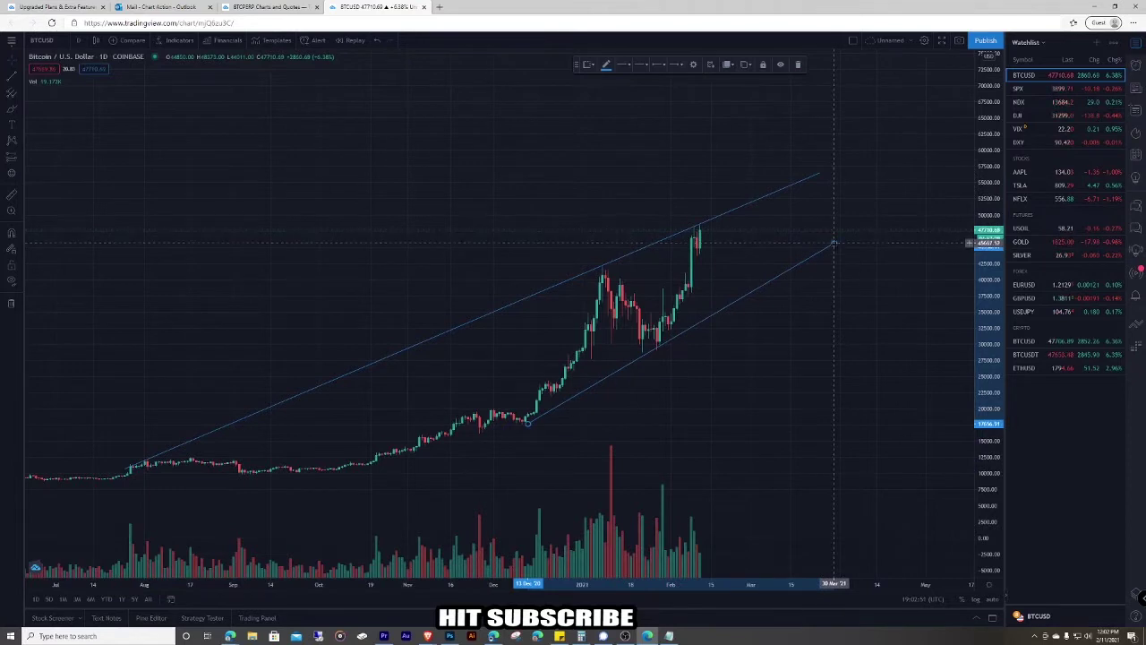
left_click_drag(833, 243, 840, 243)
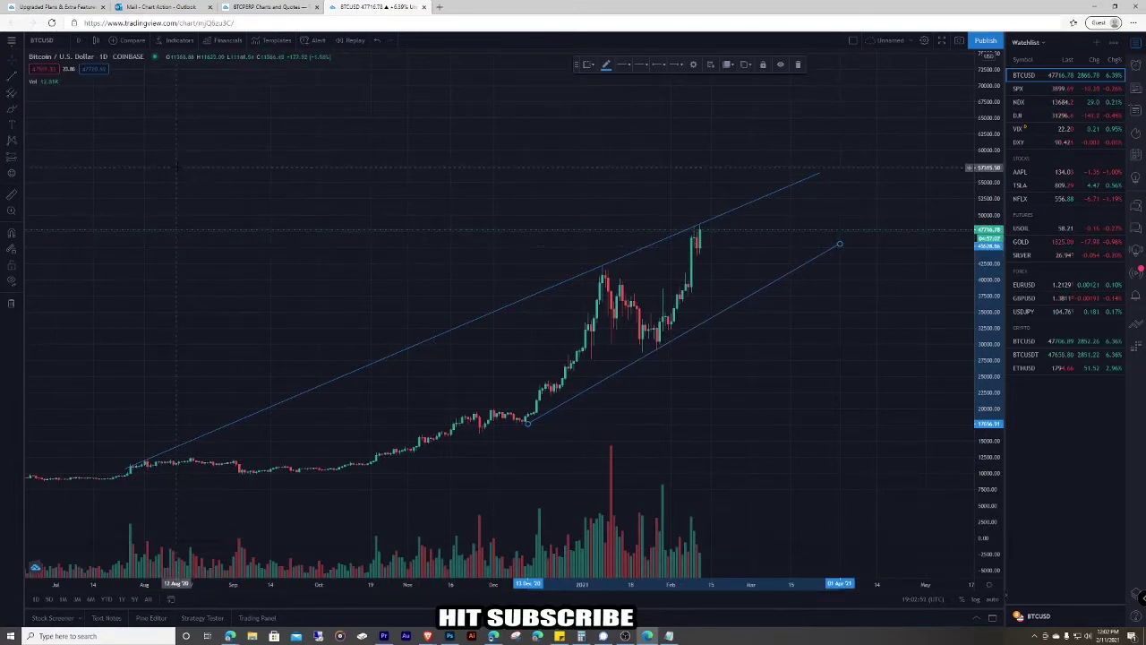
Draw a winding freehand brush curve over the December to February candles and out into the empty area beyond them.
left_click(14, 108)
mouse_move(520, 381)
left_mouse_down()
mouse_move(595, 321)
mouse_move(804, 282)
mouse_move(837, 385)
mouse_move(920, 345)
mouse_move(833, 439)
left_mouse_up()
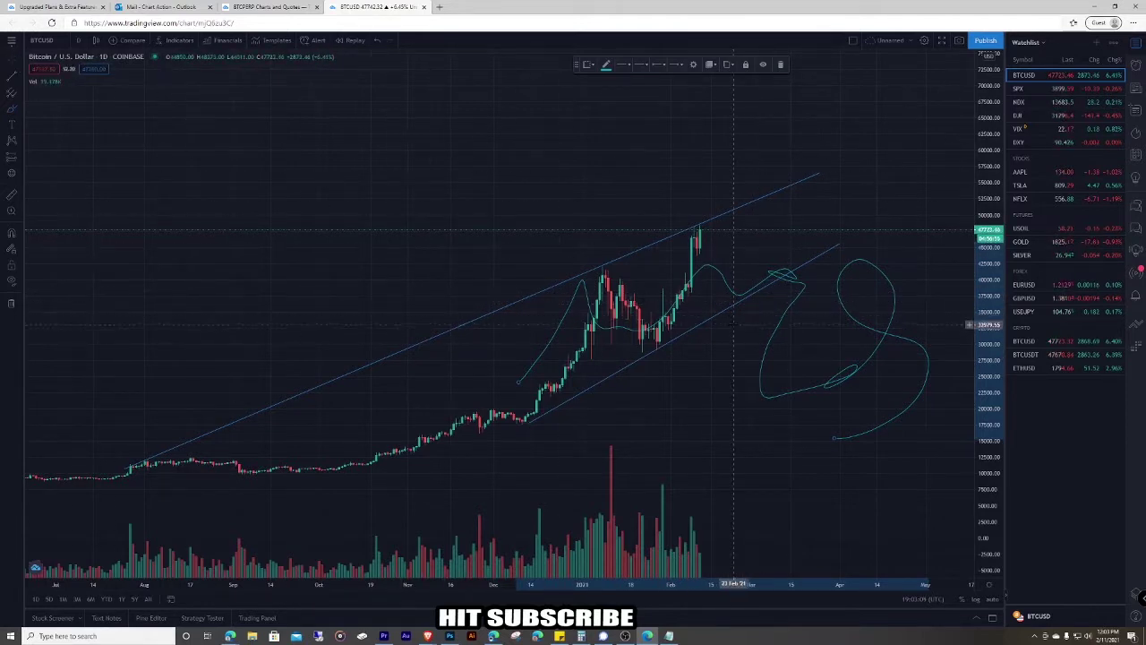
left_click(705, 323)
left_click(705, 326)
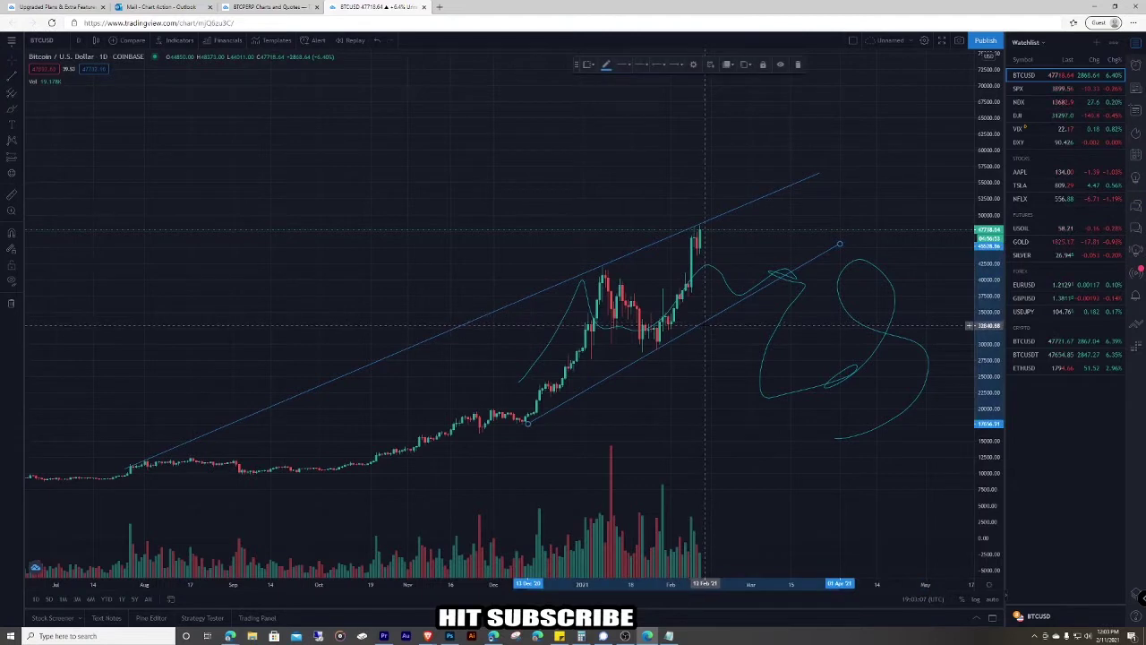
Color the upper trend line bright green with the thickest line width and review its style settings without changing them.
left_click(591, 269)
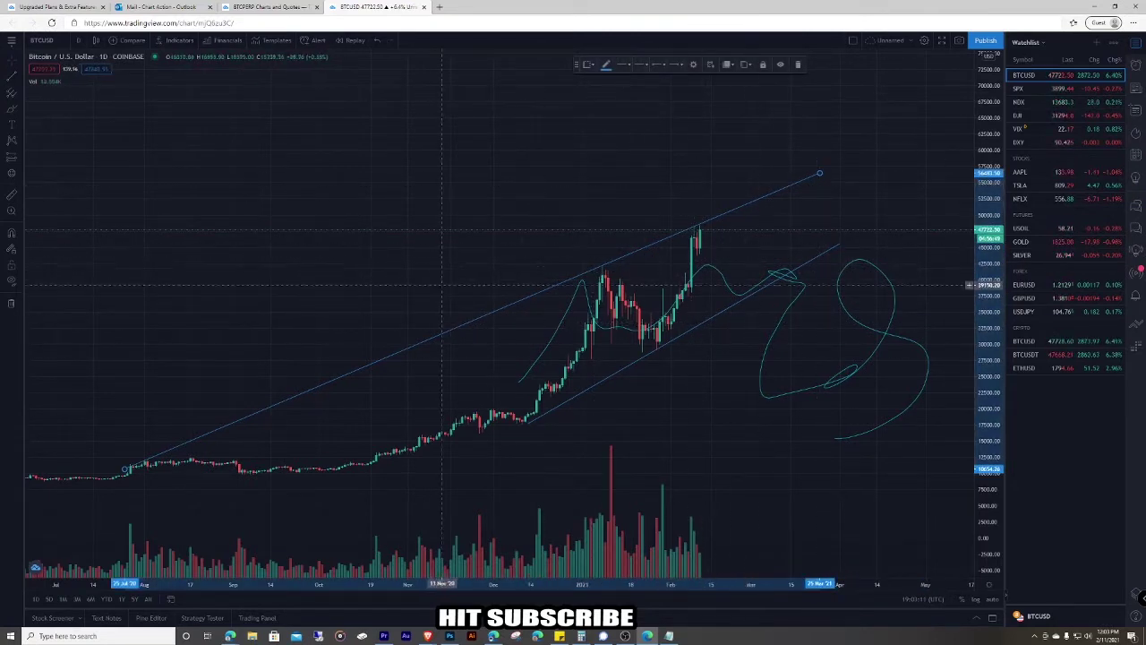
left_click(609, 67)
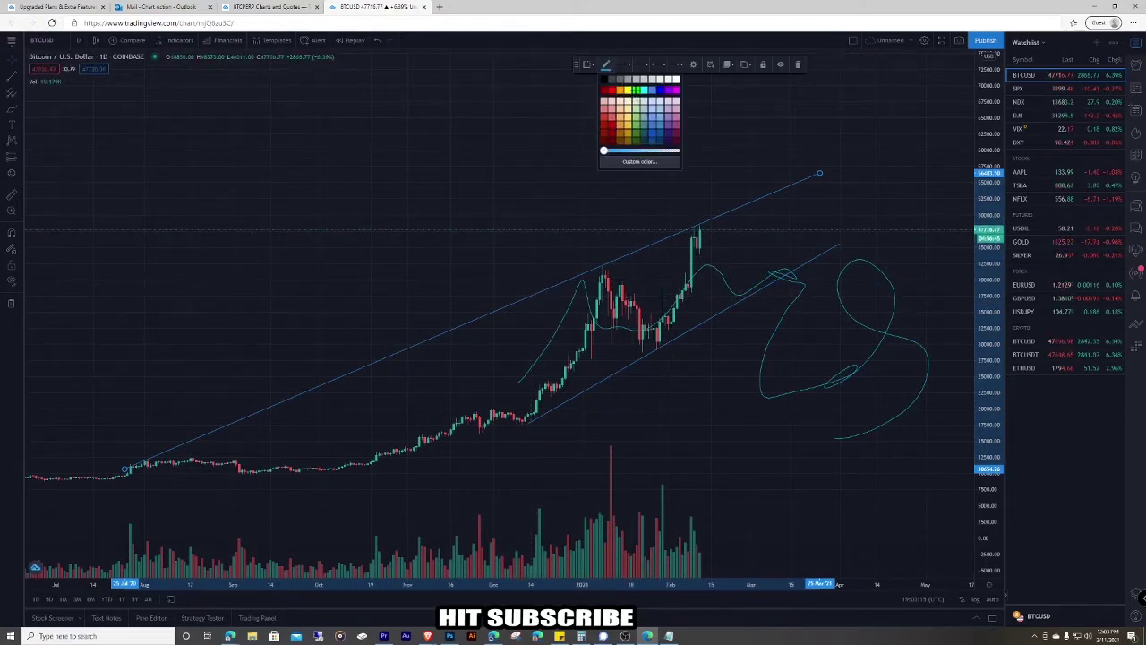
left_click(634, 90)
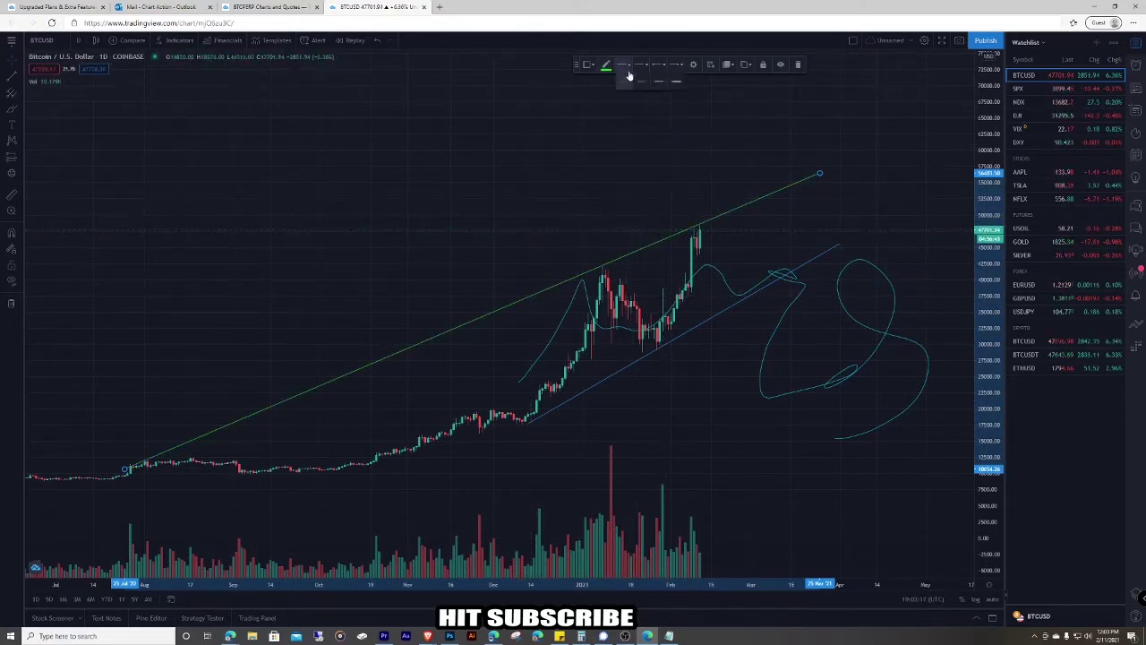
left_click(677, 83)
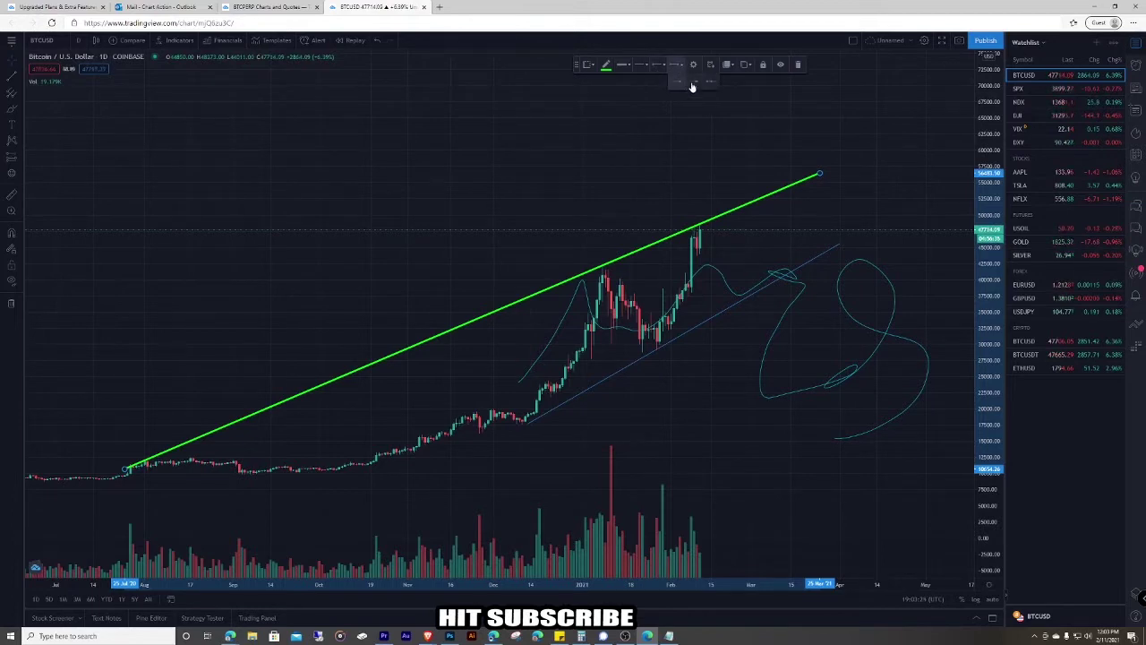
left_click(645, 67)
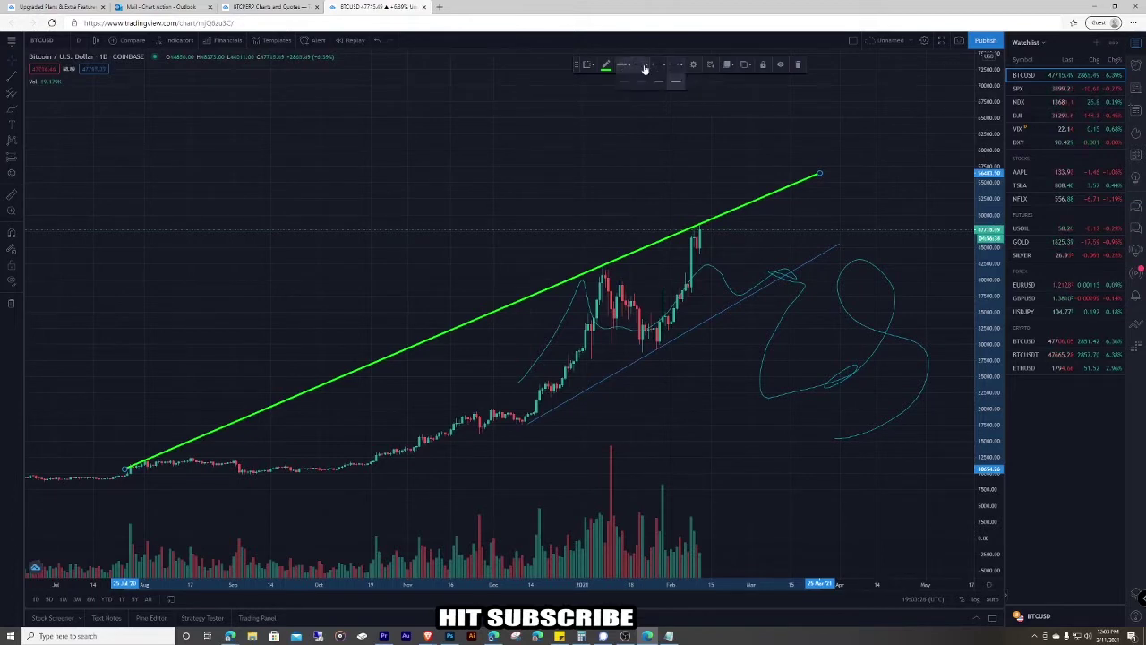
left_click(693, 64)
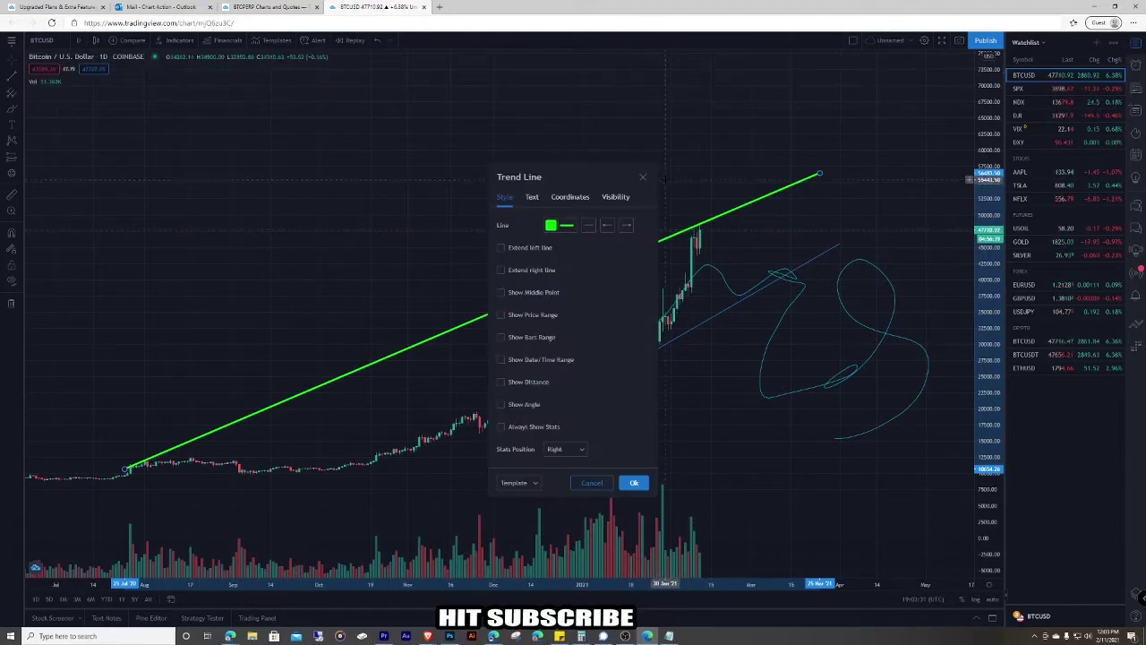
left_click(643, 176)
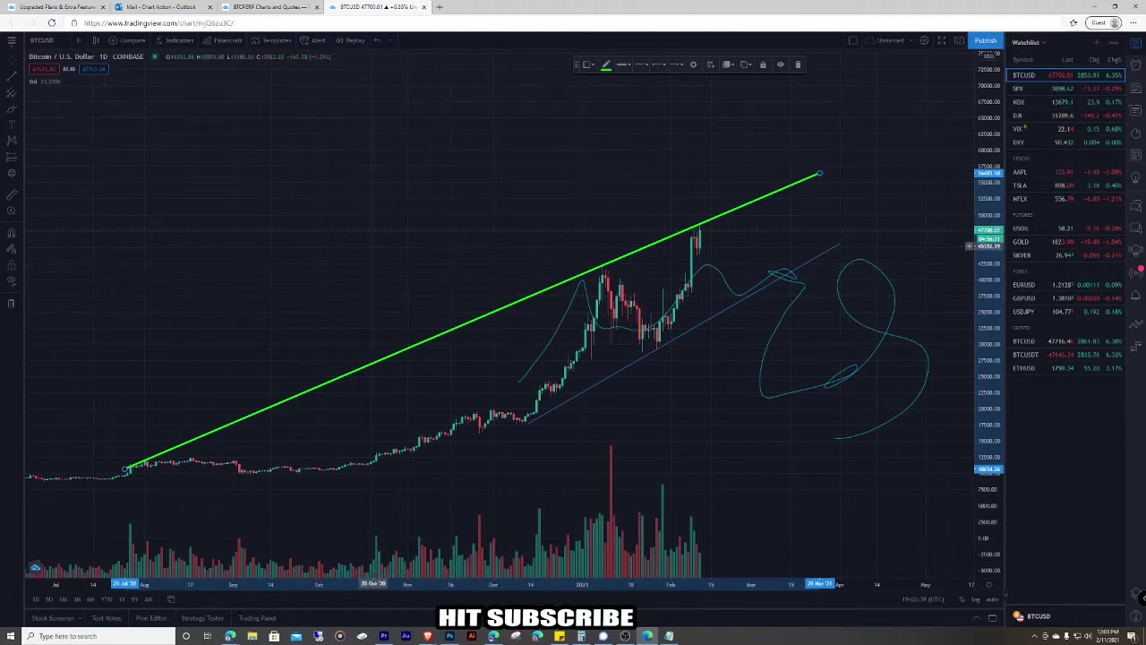
Remove all drawings from the chart and look through the forecasting and pattern drawing tools.
left_click(12, 306)
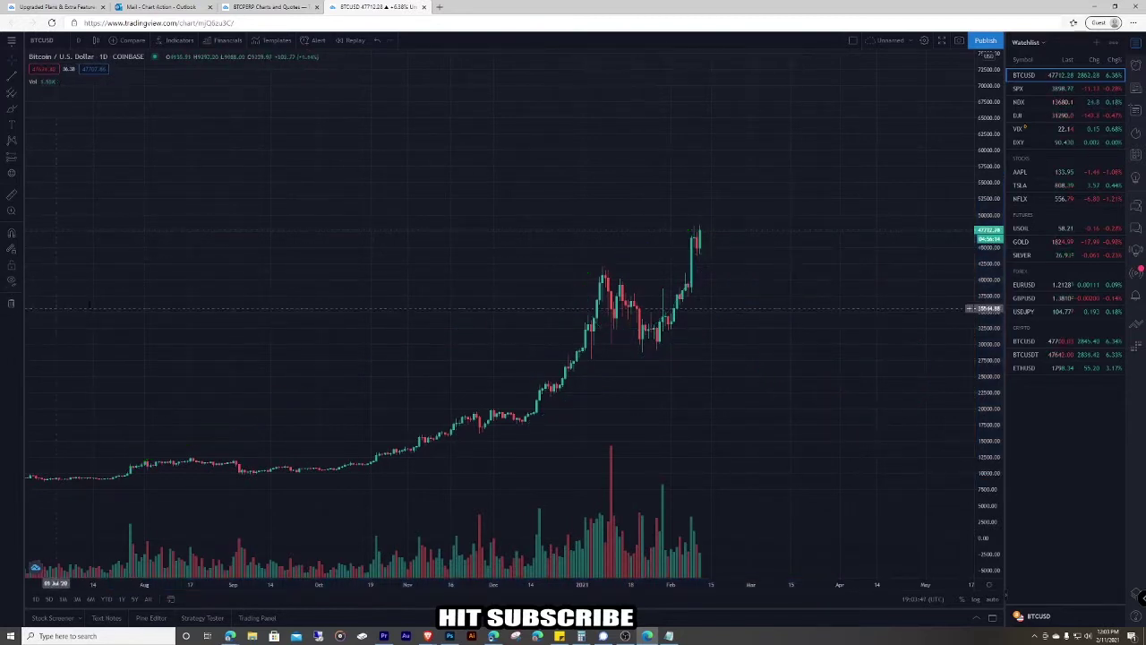
left_click(21, 160)
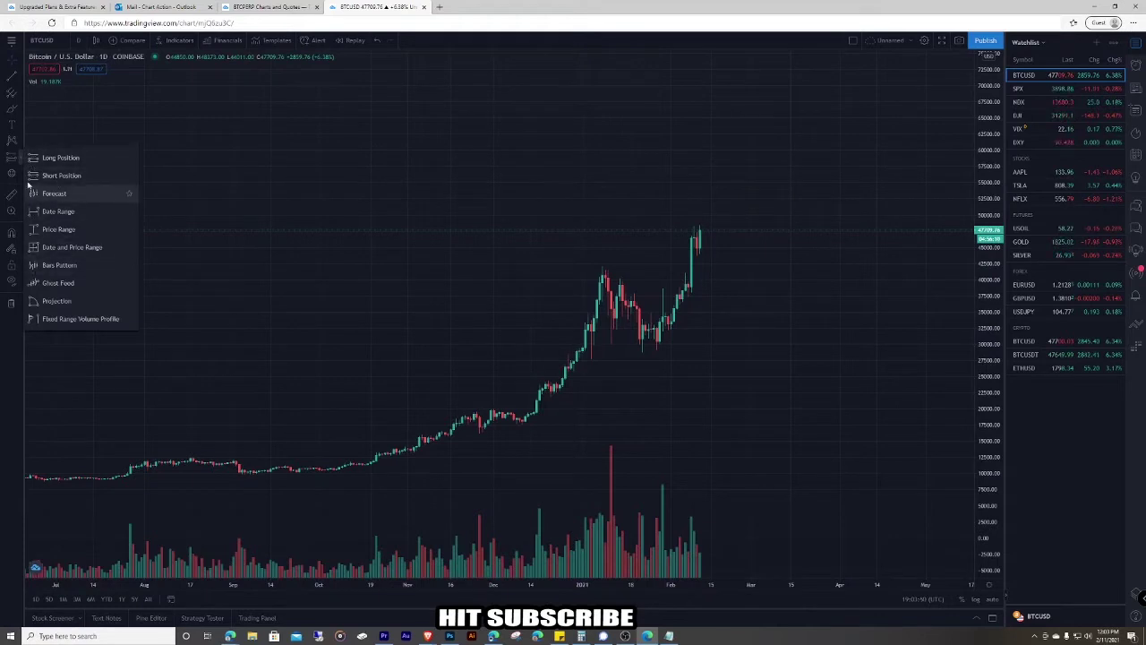
left_click(20, 143)
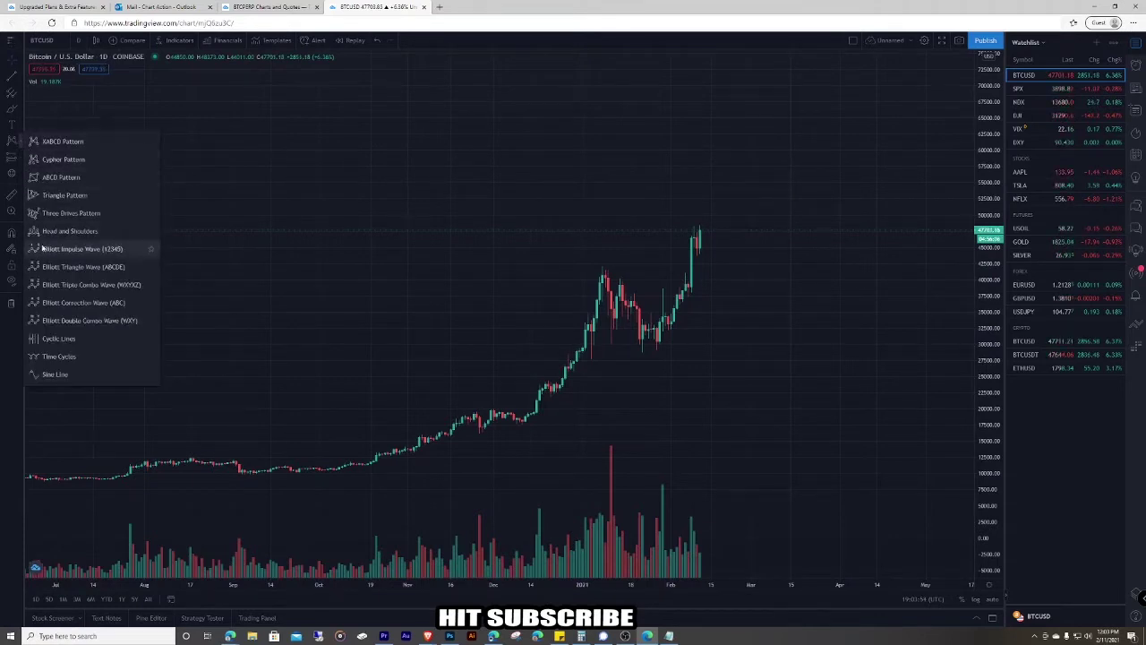
Draw a Fib Retracement from the 13 Dec '20 low at about 17,900 to 29 Mar '21 at about 42,100, level with the January peak.
left_click(22, 100)
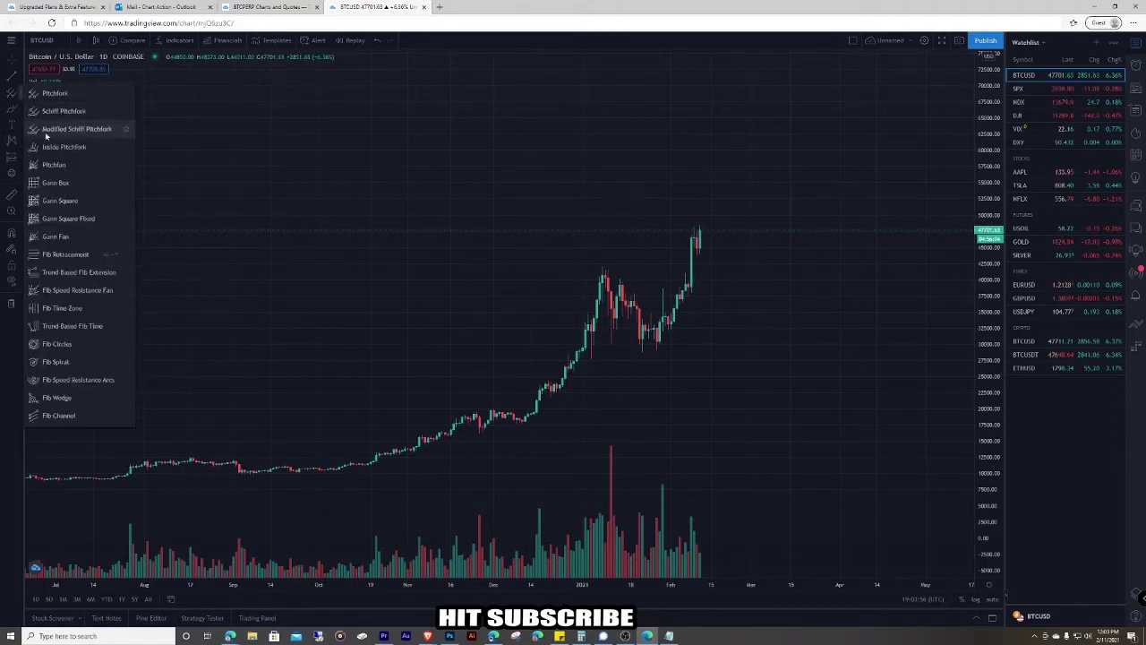
left_click(44, 256)
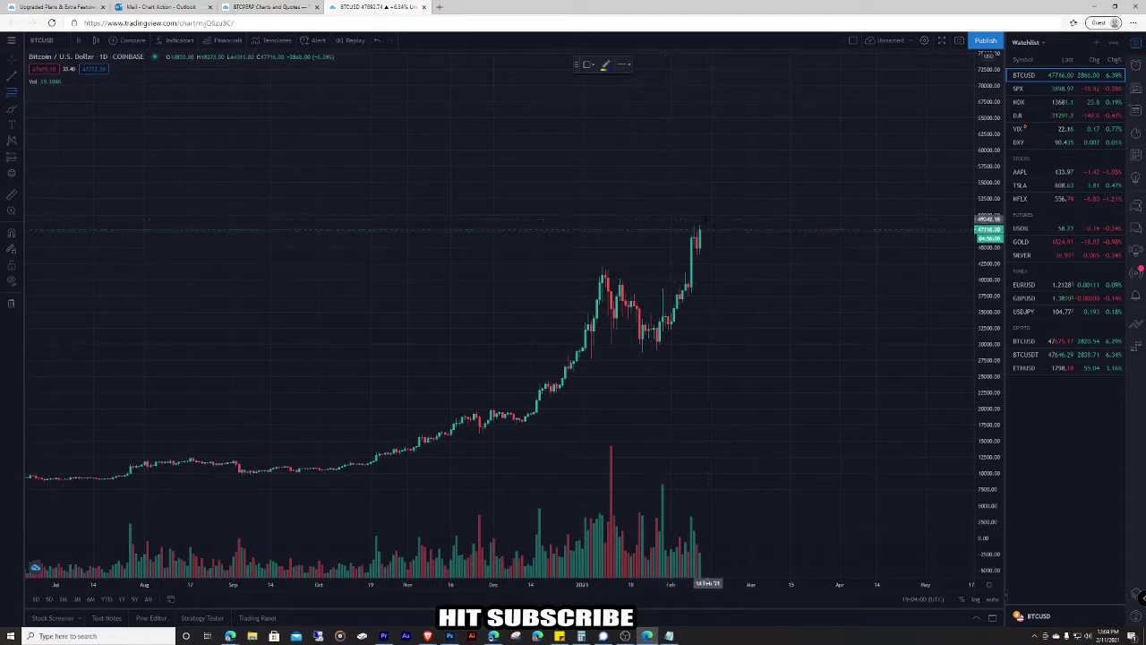
scroll(573, 359, "down", 3)
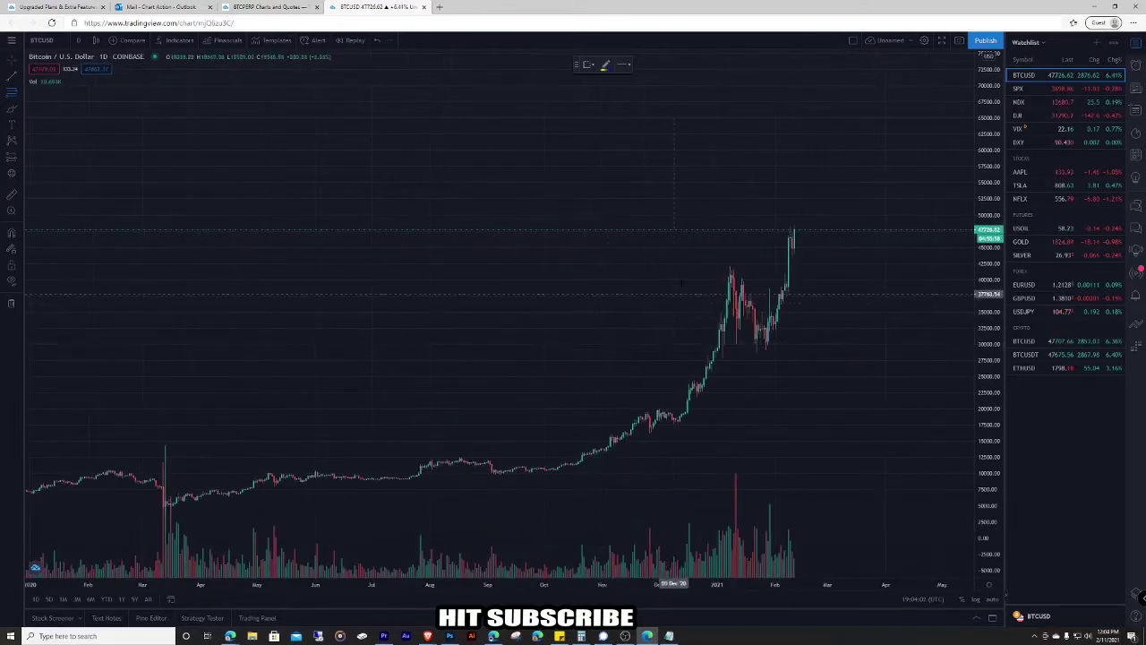
left_click(681, 421)
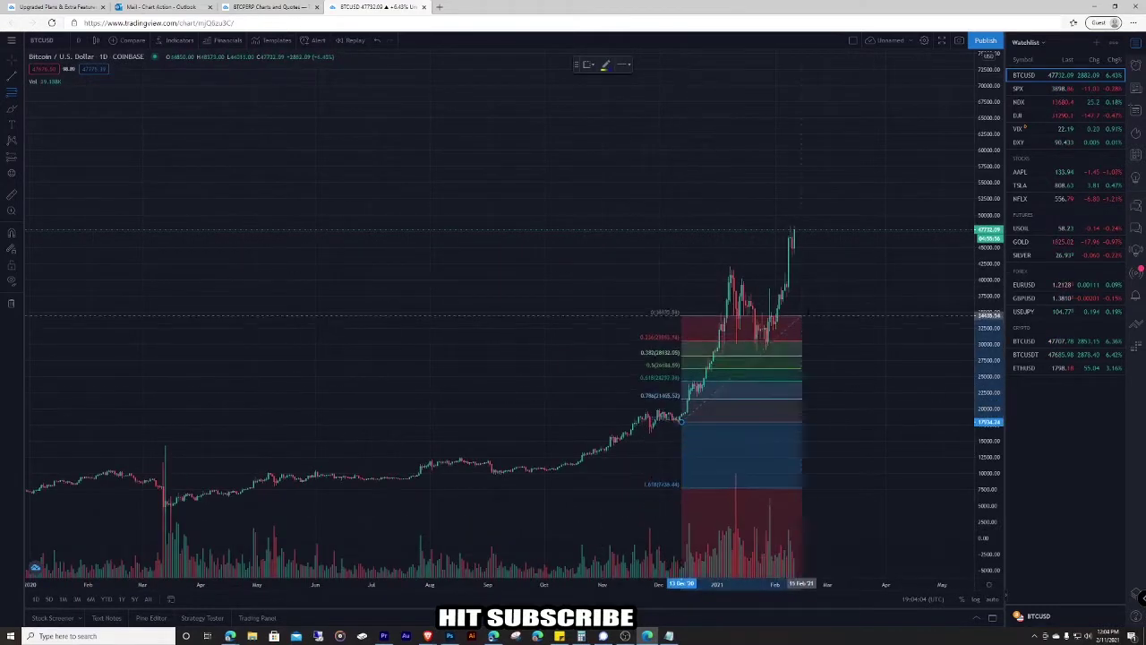
left_click(880, 266)
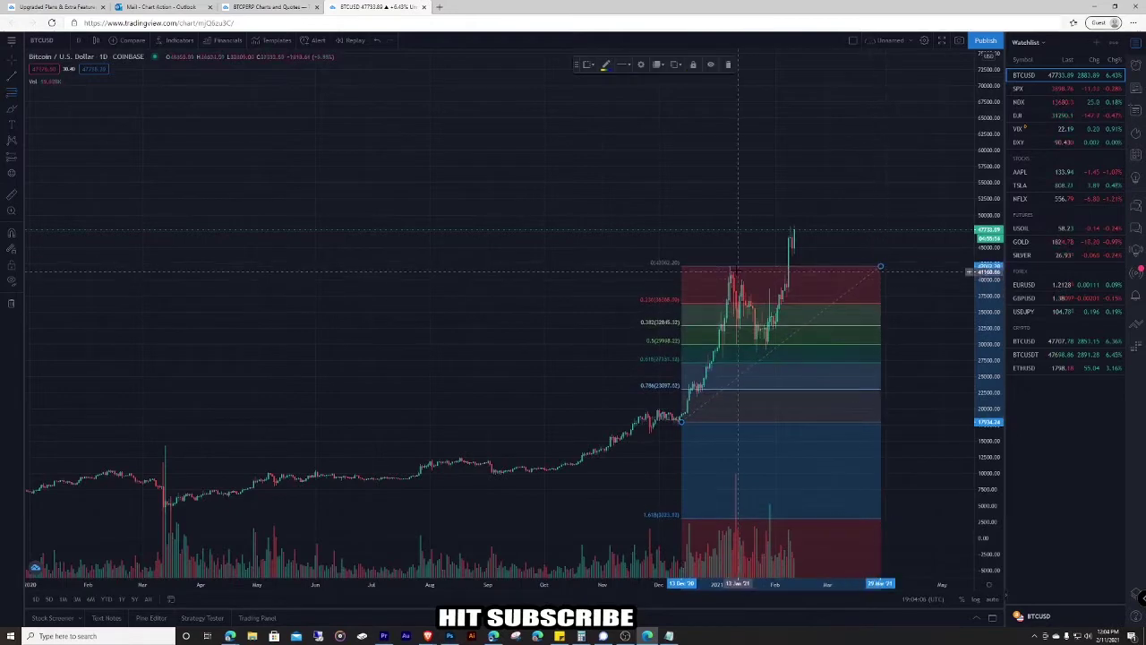
Examine the retracement levels against the December to February candles and delete the retracement.
scroll(849, 346, "down", 3)
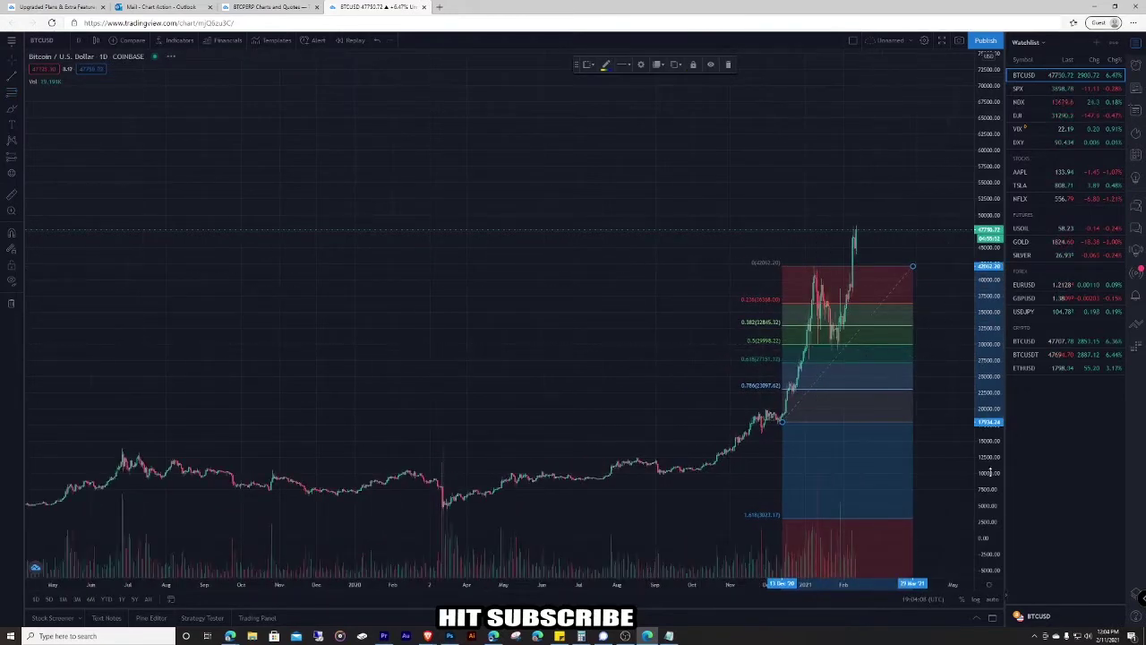
left_click_drag(989, 473, 990, 296)
scroll(867, 417, "up", 4)
scroll(867, 417, "up", 5)
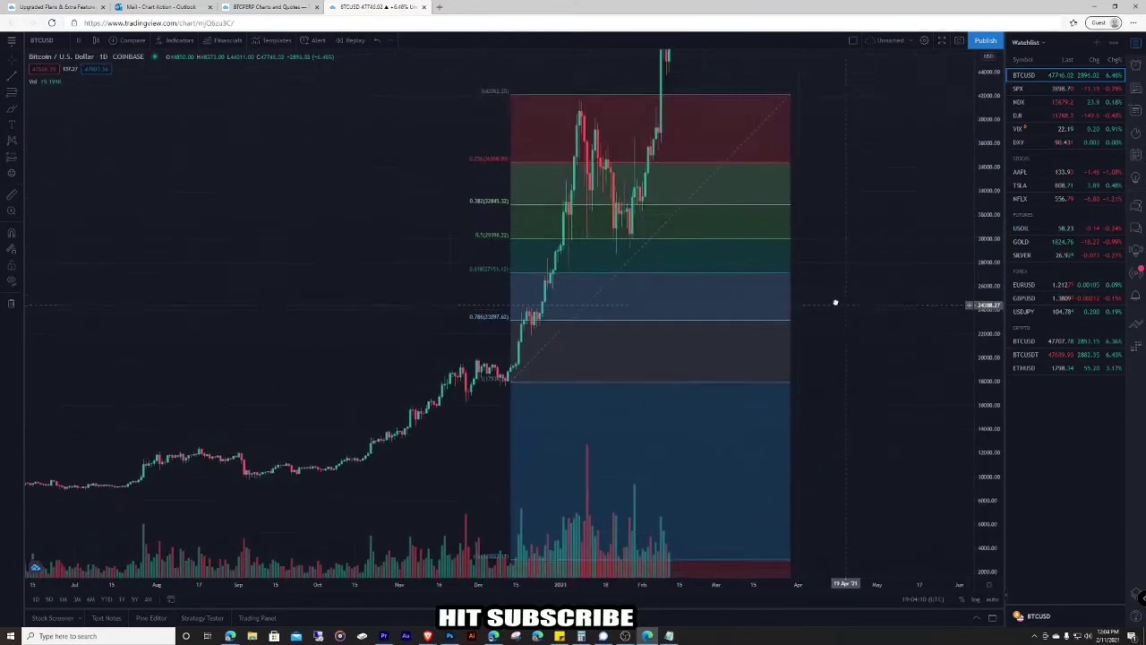
left_click_drag(870, 292, 884, 315)
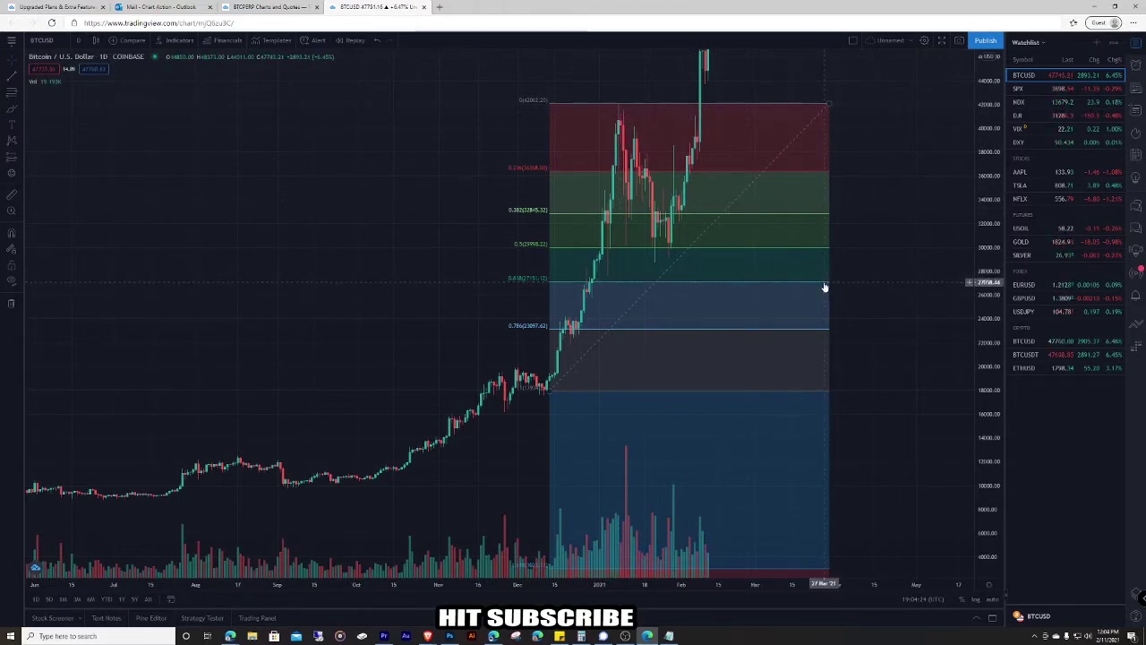
scroll(824, 286, "up", 2)
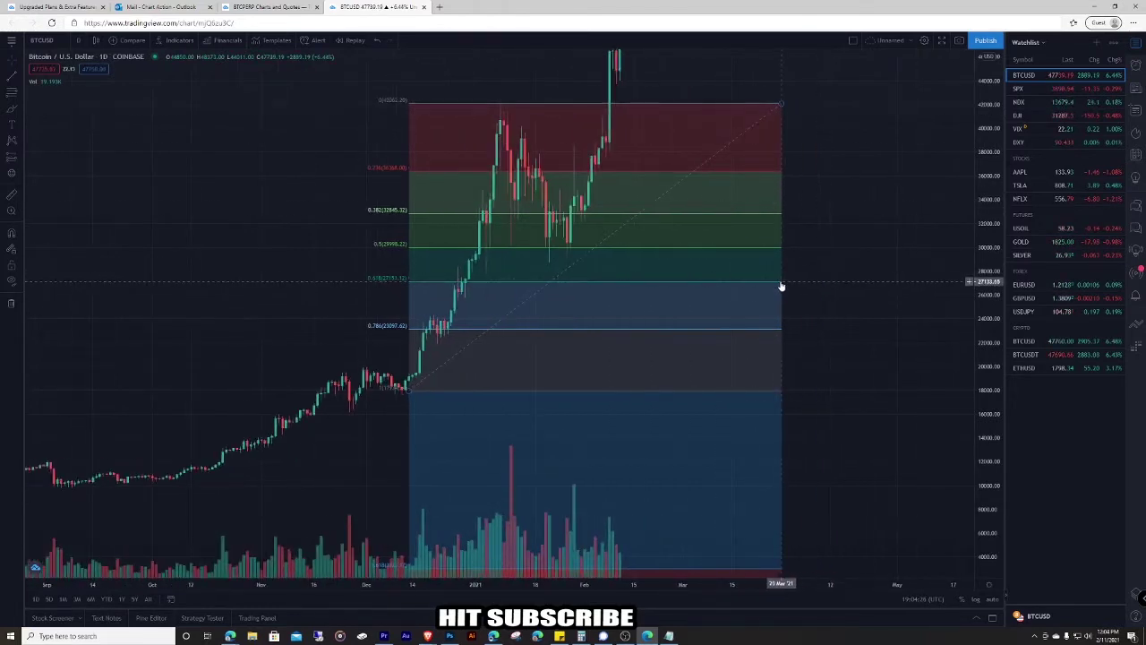
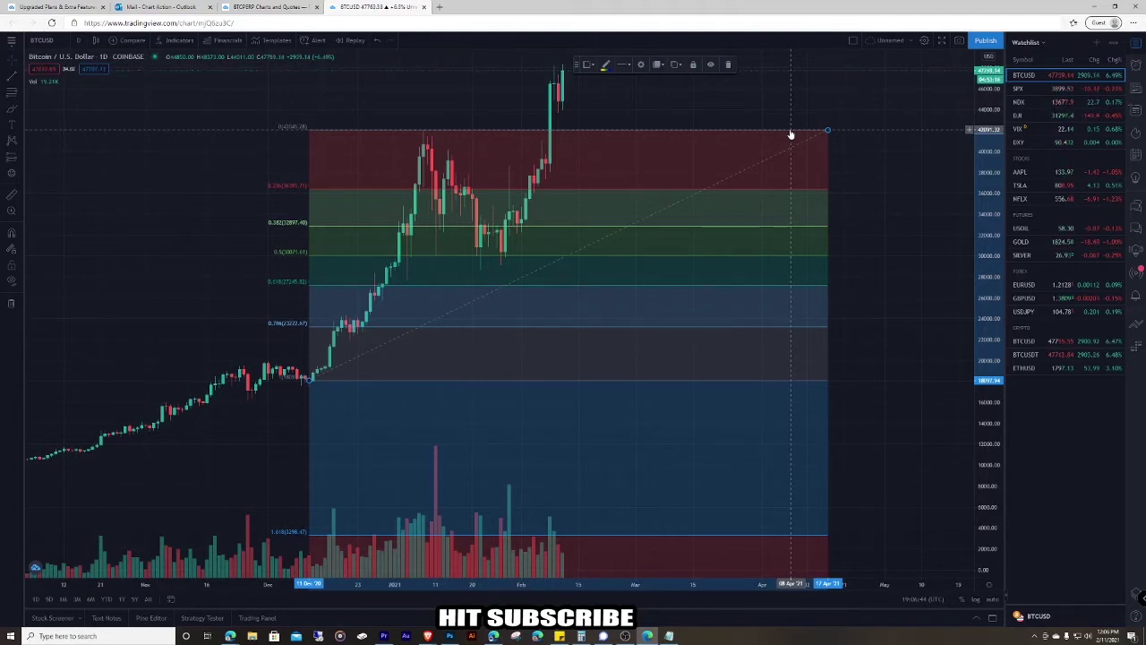
key("Delete")
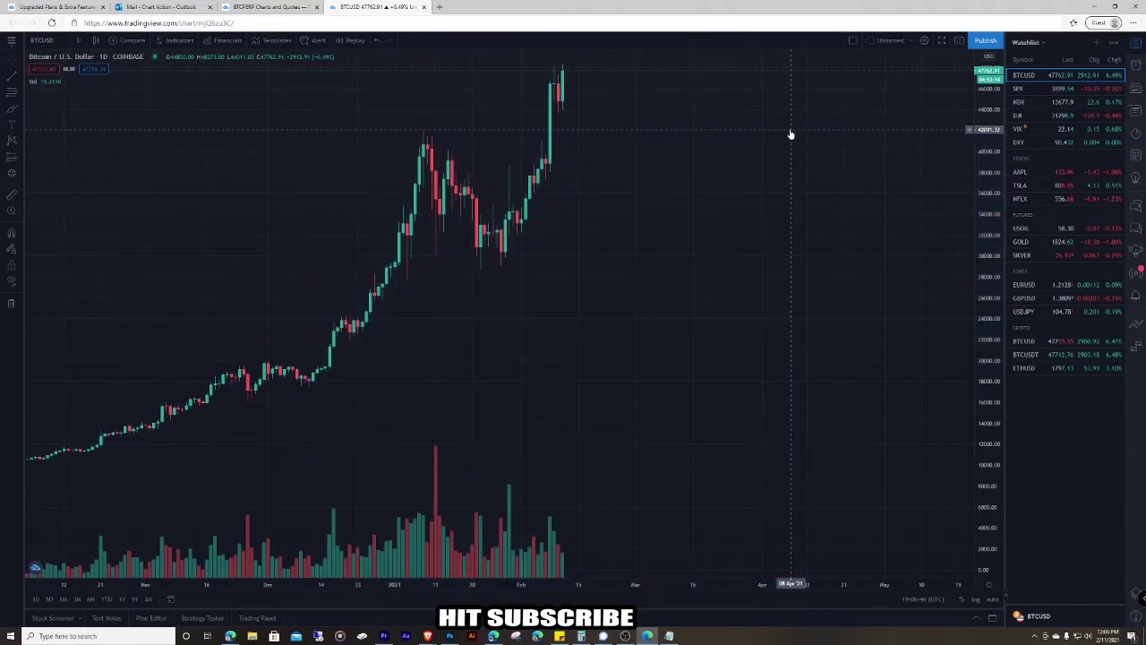
Place a horizontal line across the chart at about 44,700 and remove it again.
left_click(15, 126)
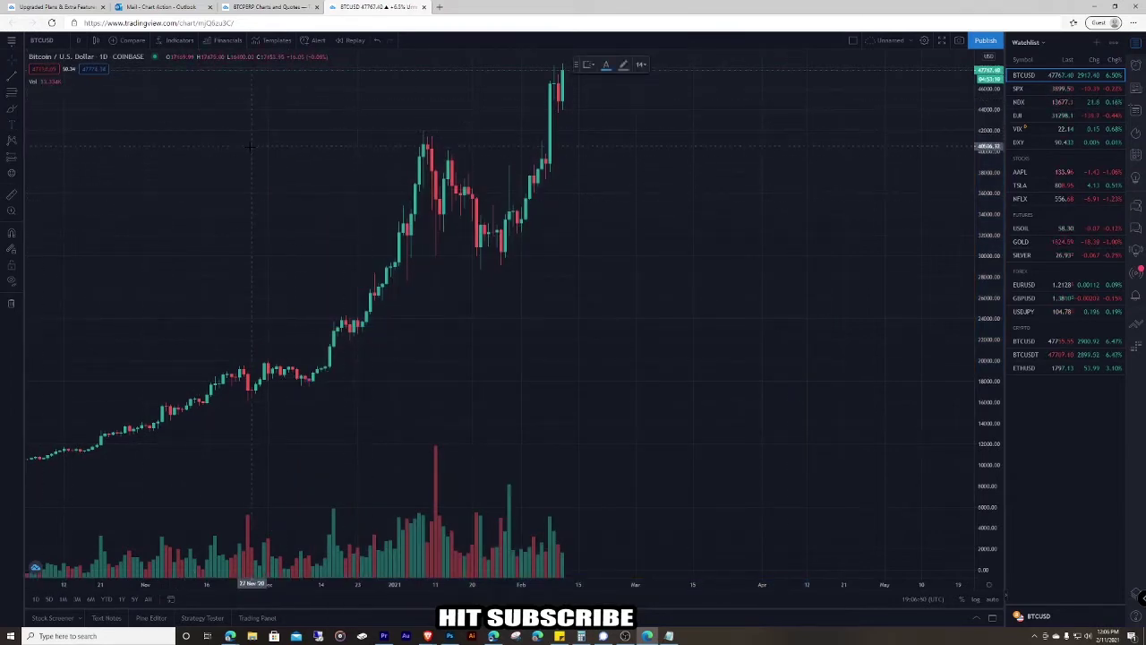
left_click(20, 77)
left_click(62, 148)
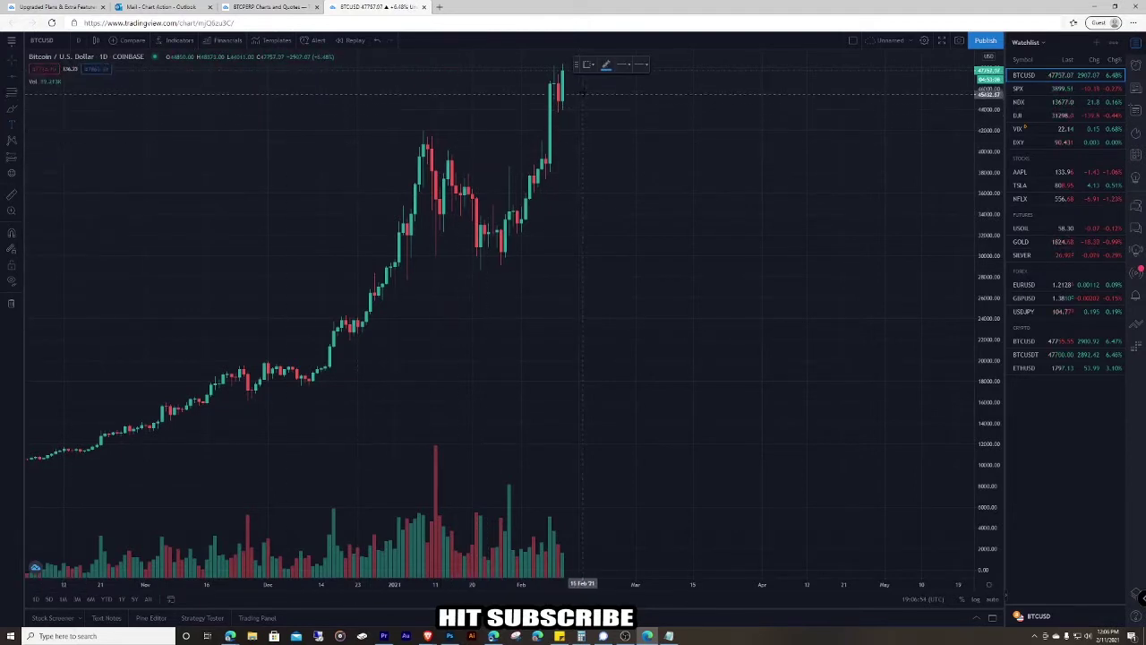
left_click(500, 101)
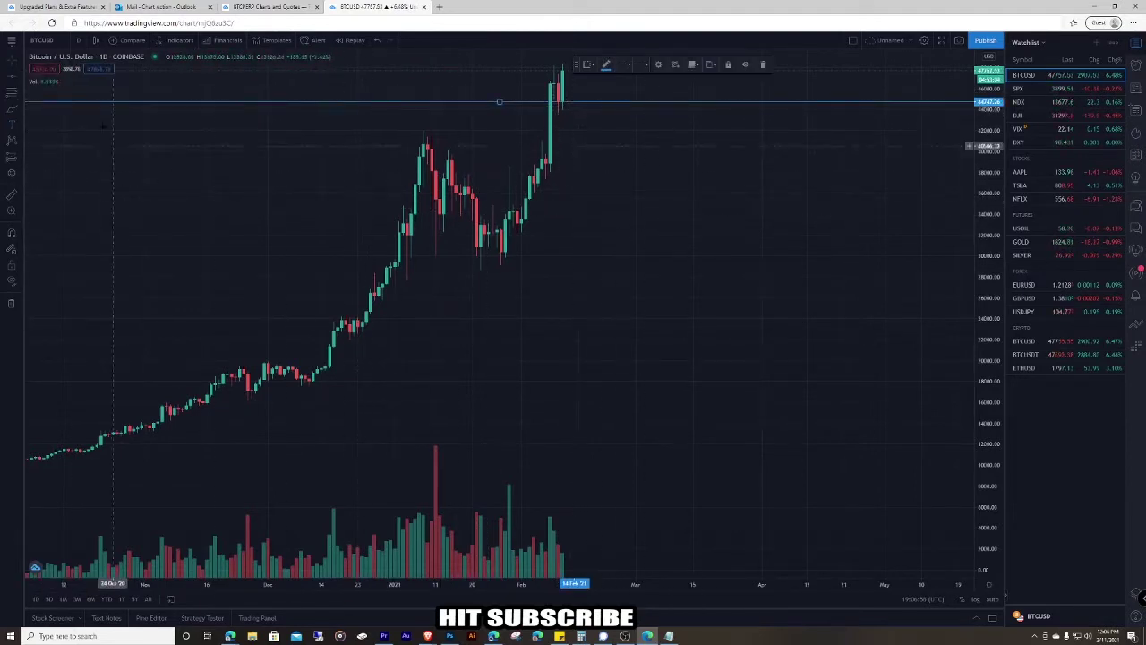
left_click(428, 99)
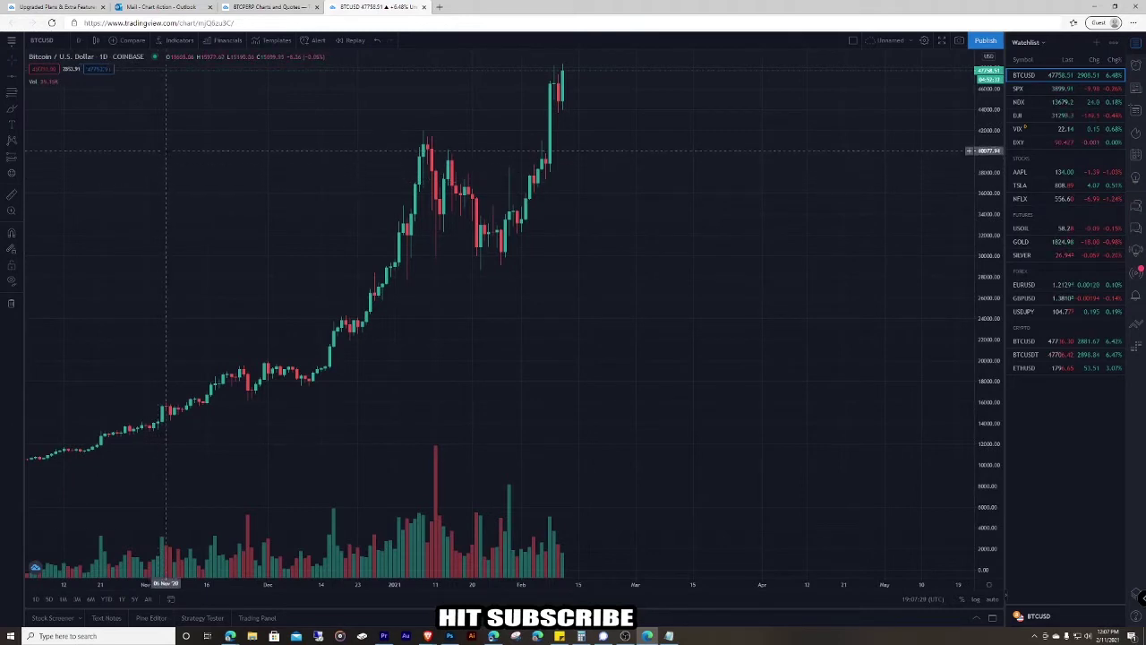
Search the indicators for "moving" and mark the built-in Moving Average as a favorite.
left_click(175, 40)
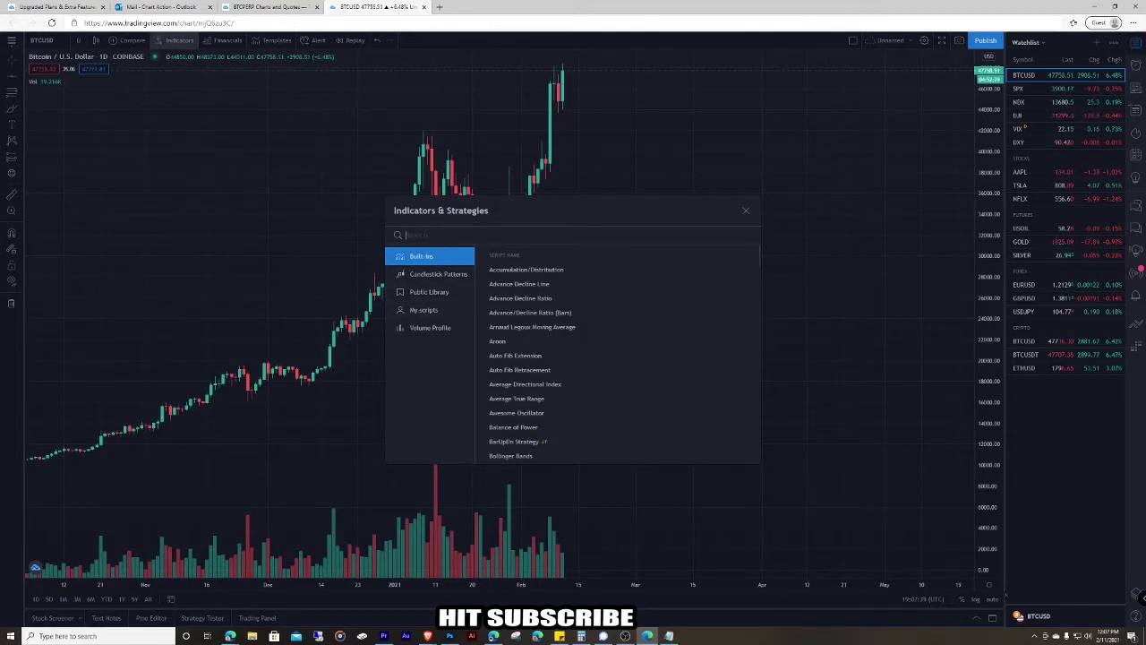
type("moving")
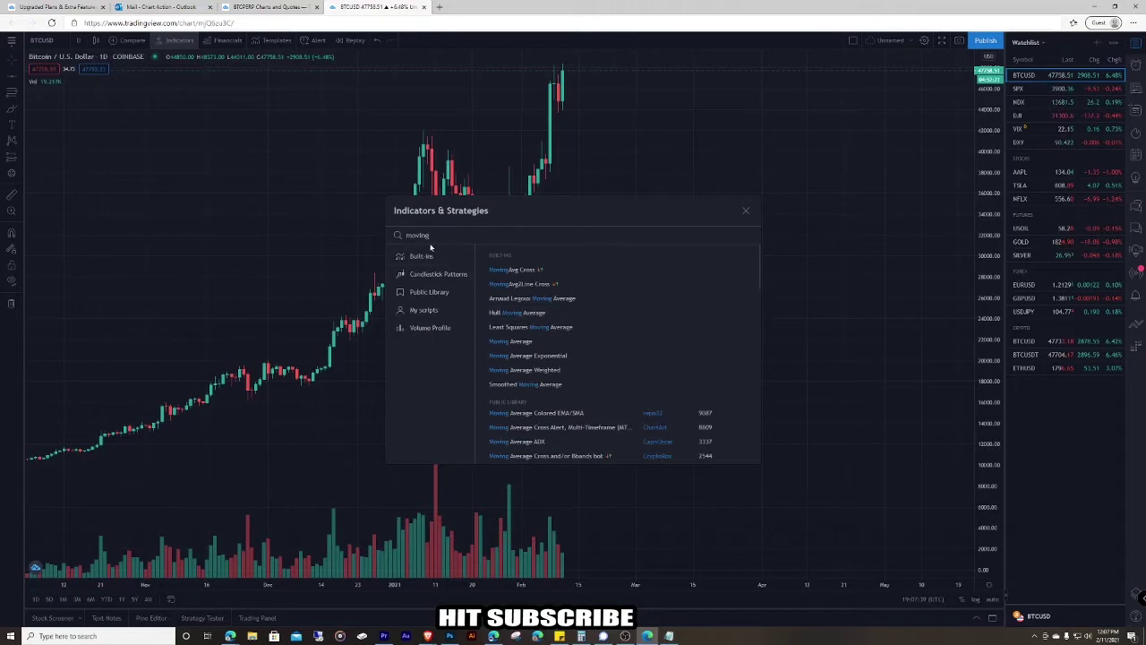
left_click(482, 341)
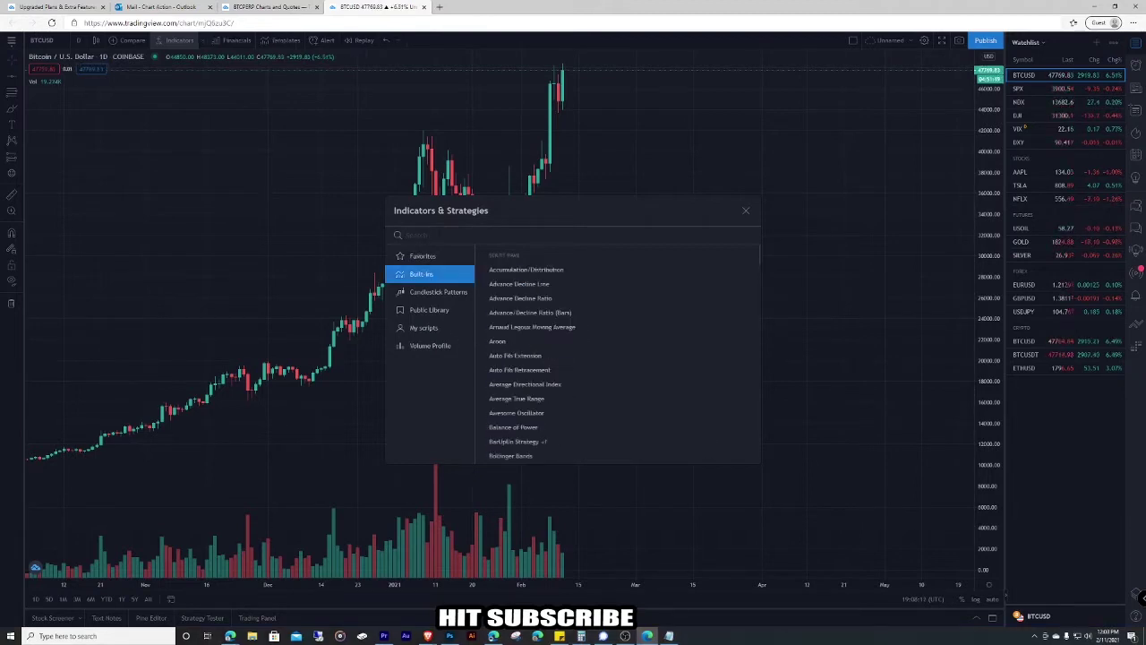
Search the indicators for "relative" and "sto", marking the built-in Relative Strength Index and Stochastic RSI as favorites.
type("relative")
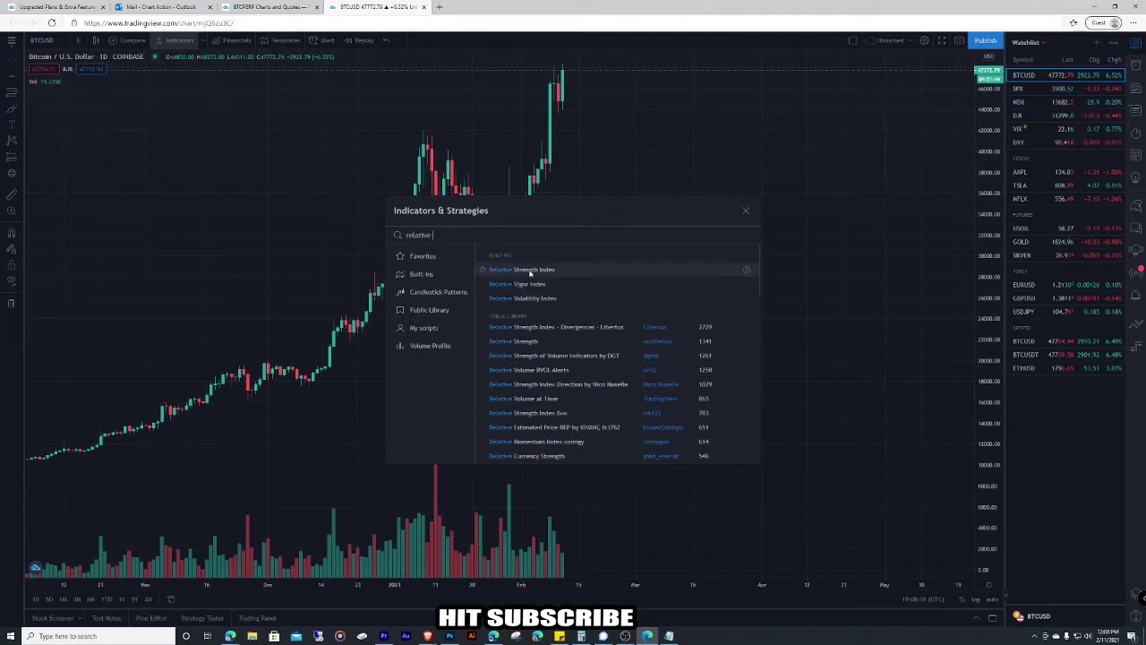
left_click(421, 274)
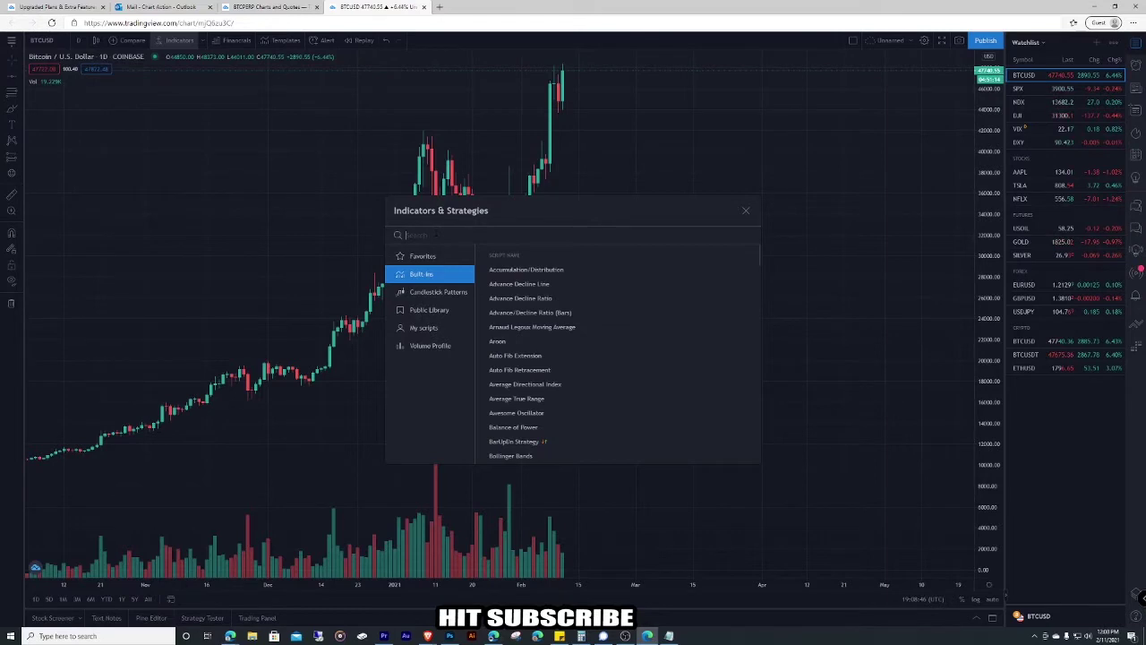
type("sto")
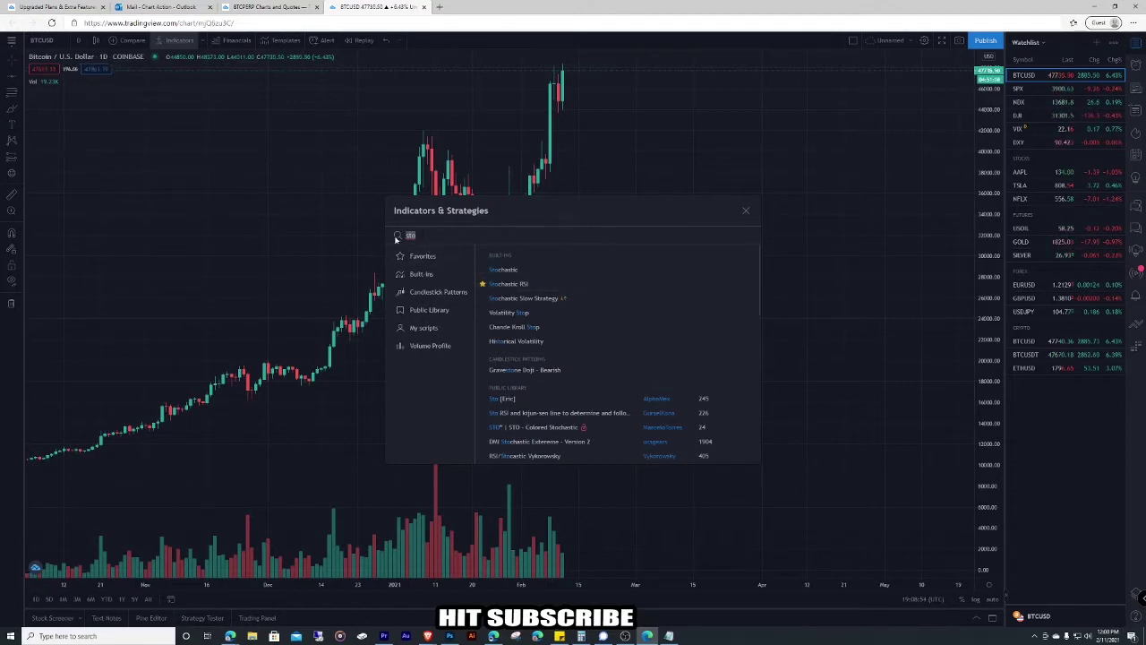
key("BackSpace")
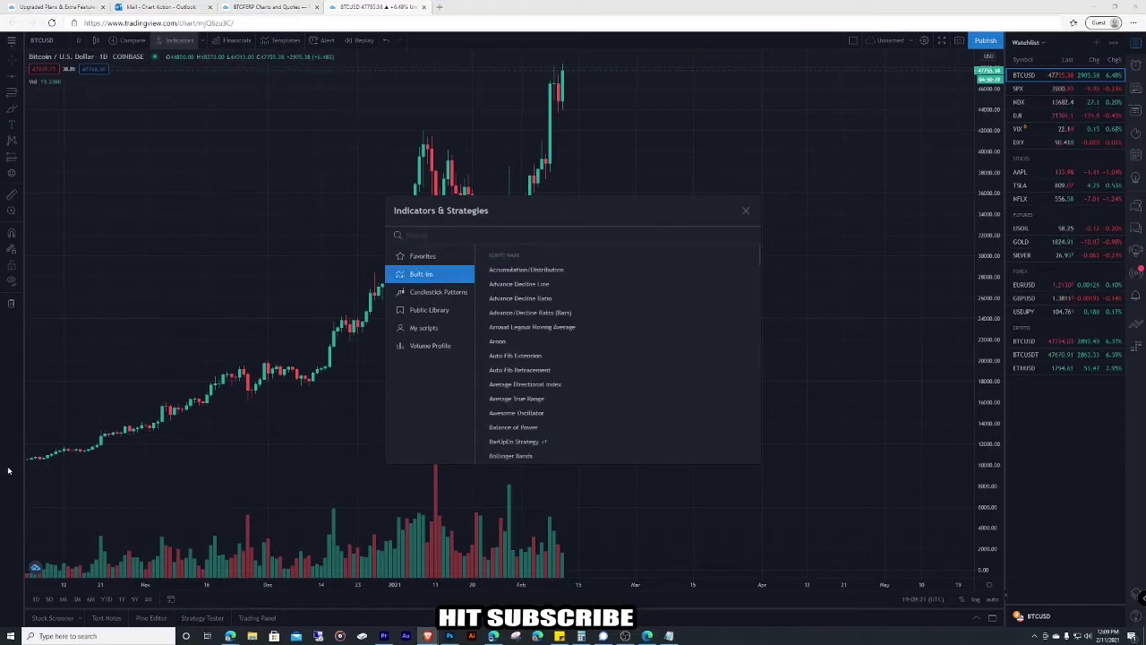
left_click(745, 211)
Add the Relative Strength Index from the favorite indicators to the Bitcoin chart.
left_click(178, 40)
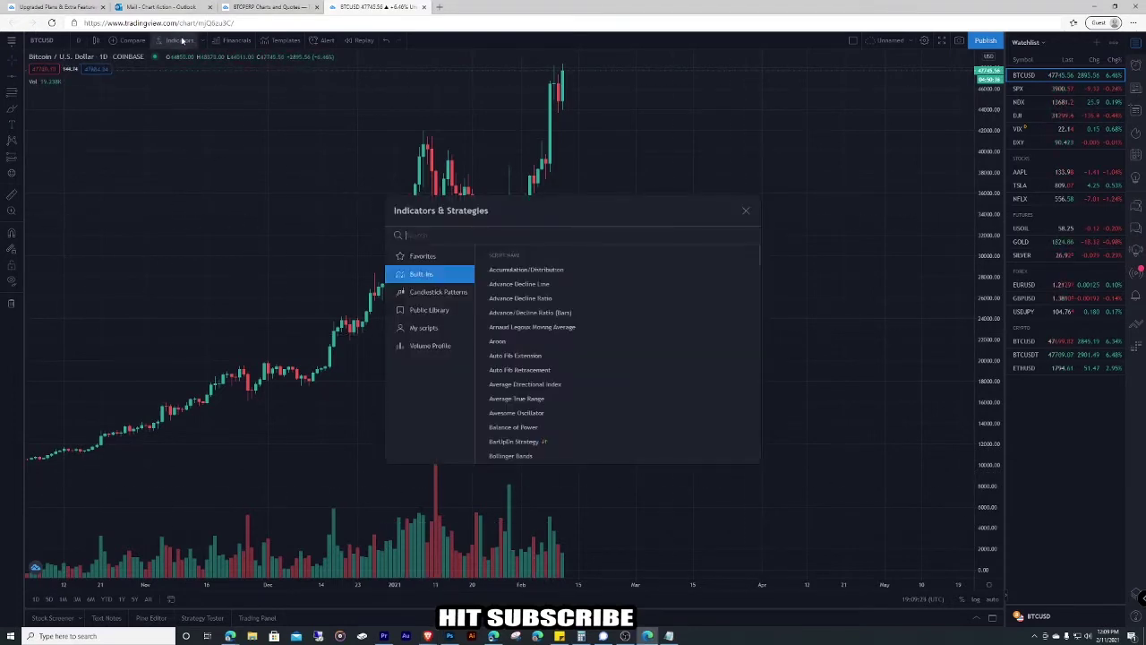
left_click(421, 257)
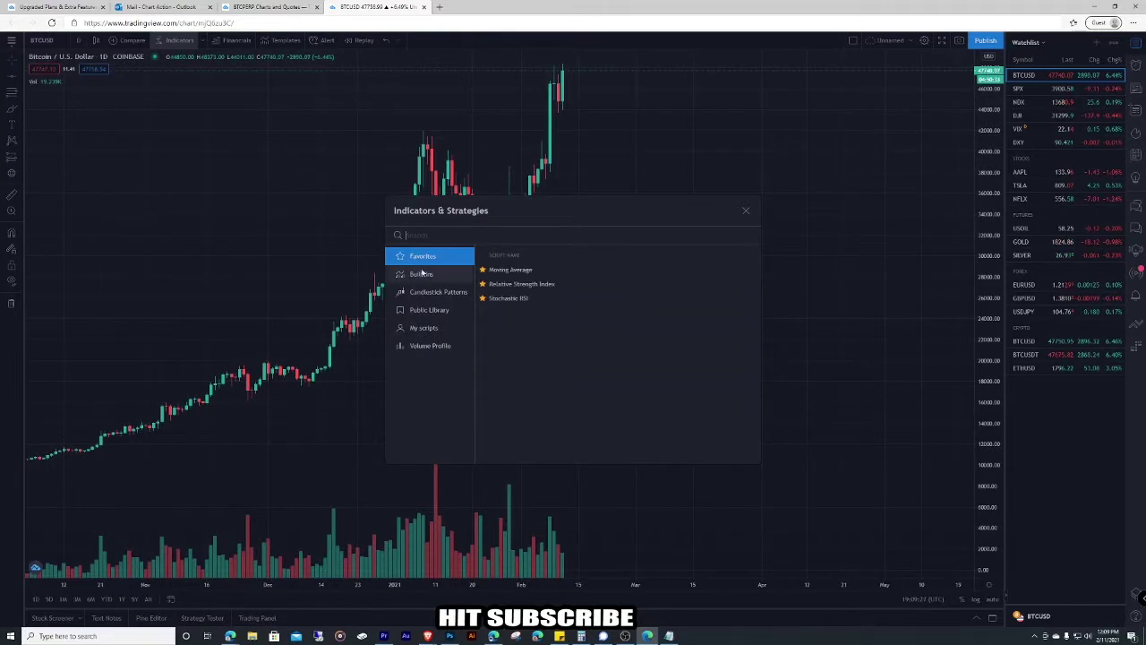
left_click(513, 284)
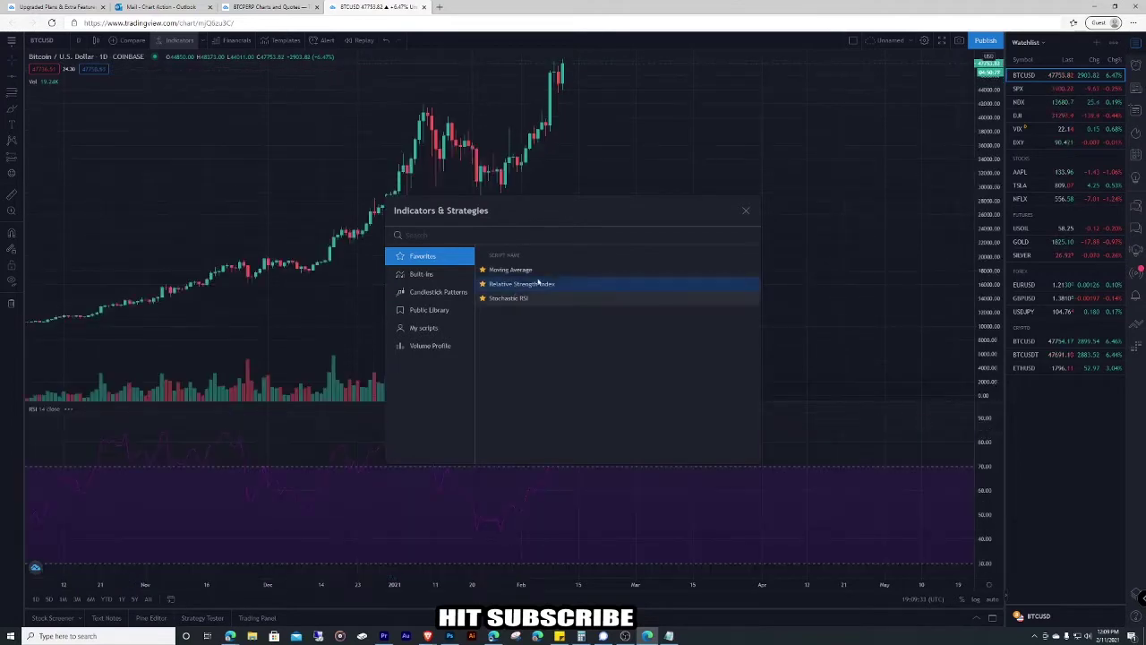
left_click(746, 210)
Draw a trend line on the RSI from the 5 Jan '21 peak at about 91 to late February at about 69, and delete it.
scroll(667, 358, "down", 6)
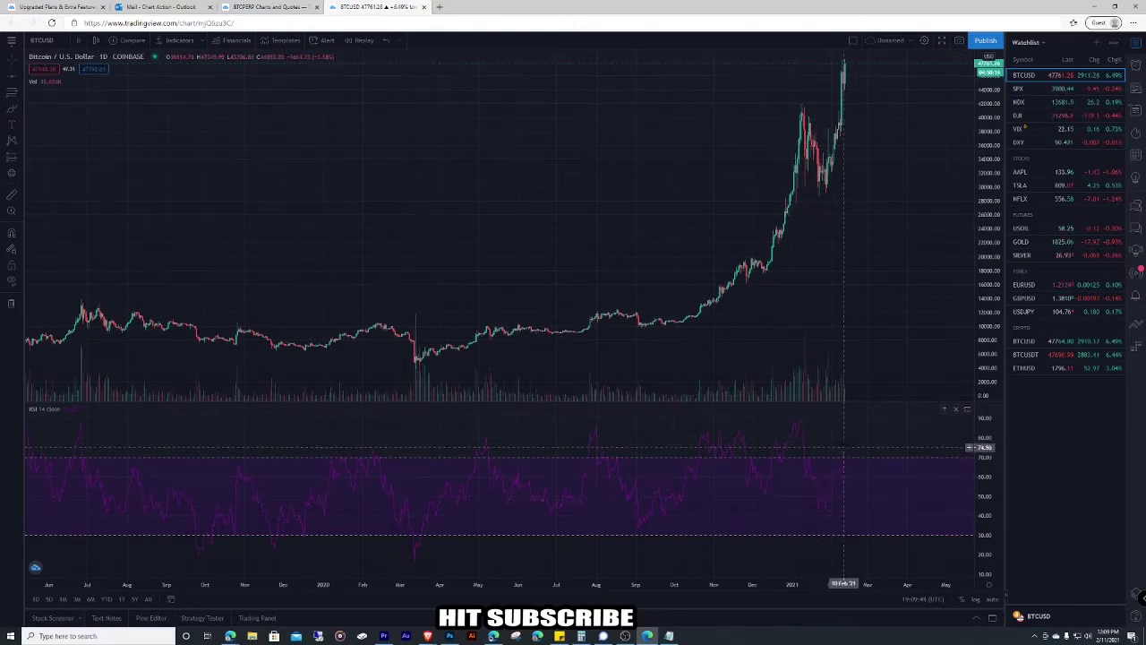
scroll(844, 452, "up", 5)
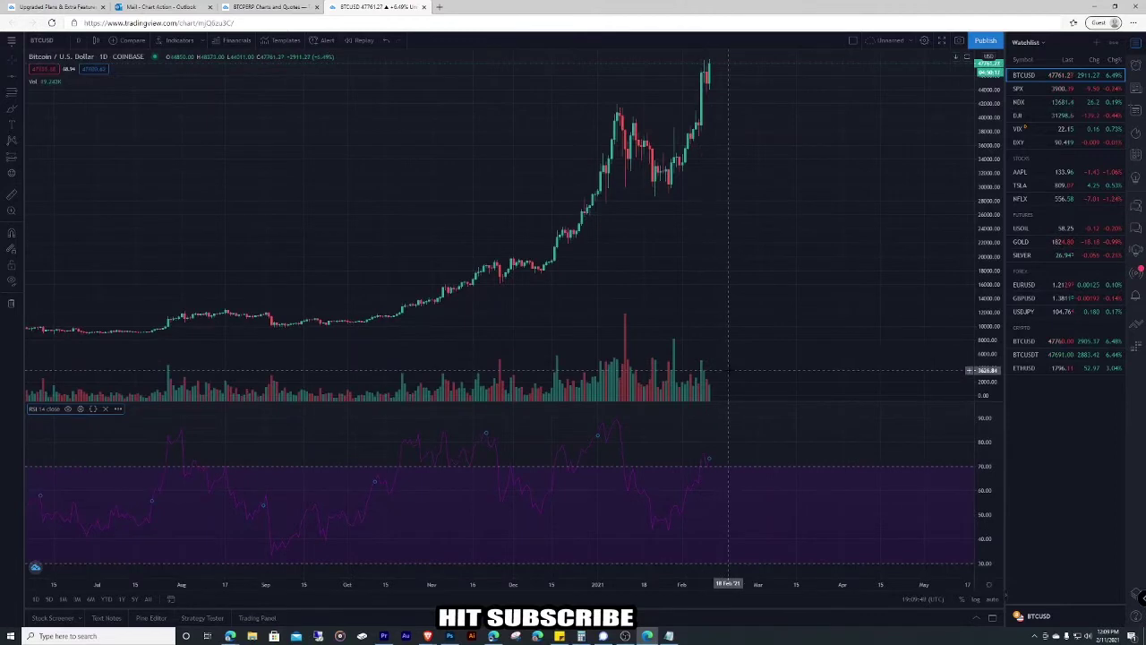
scroll(894, 240, "down", 3)
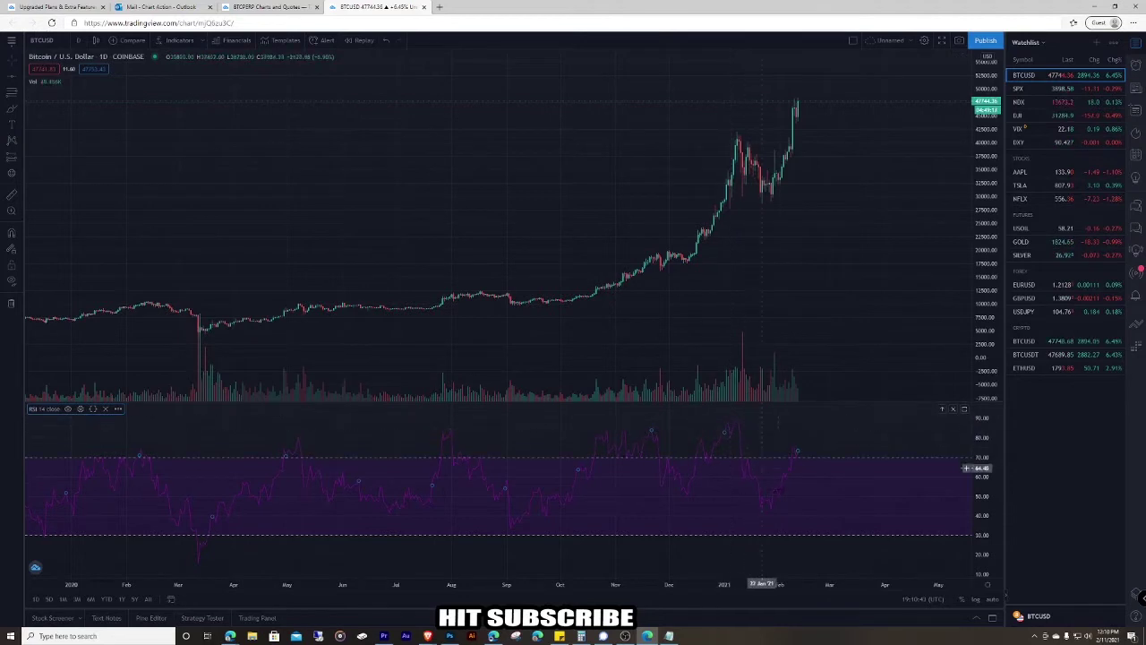
left_click(20, 73)
left_click(54, 77)
left_click(732, 415)
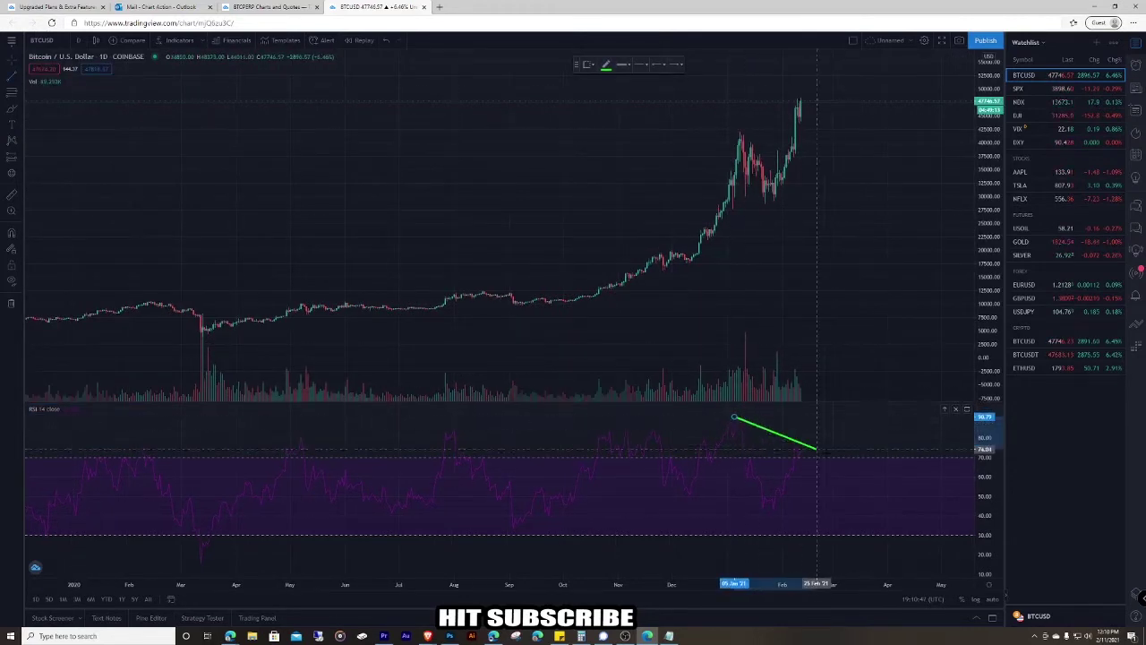
left_click(830, 459)
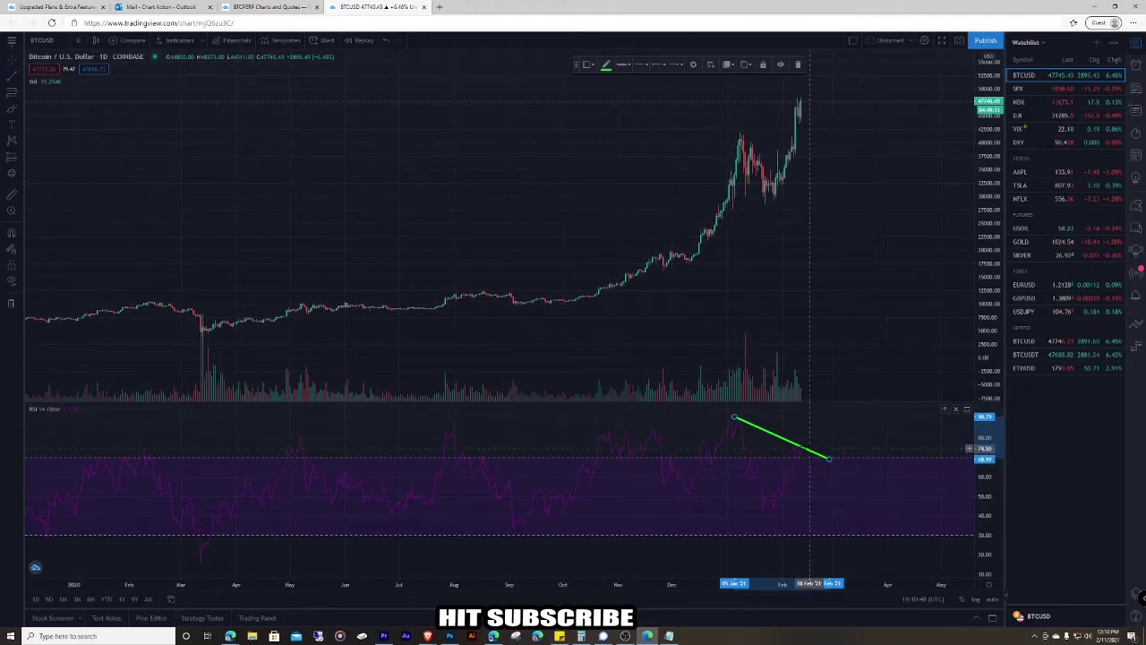
key("Delete")
Draw a falling trend line over the RSI peaks ending 28 Feb '21 at about 68.5, with its start extended to 24 Dec '20 at about 98.
scroll(804, 434, "up", 2)
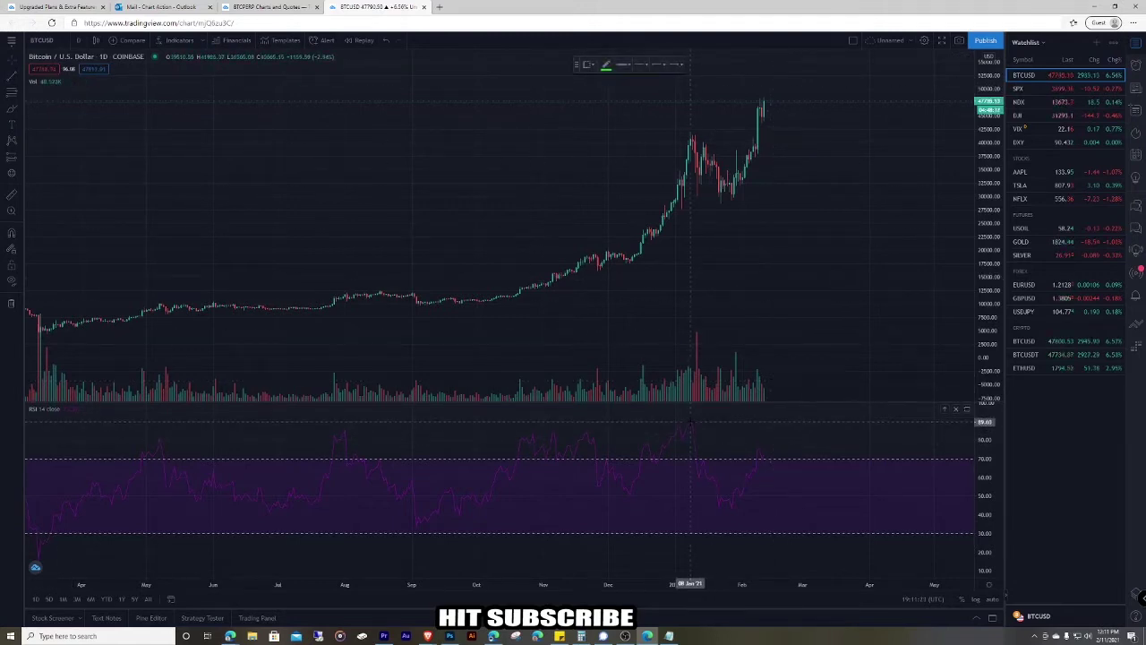
left_click(686, 419)
left_click(798, 460)
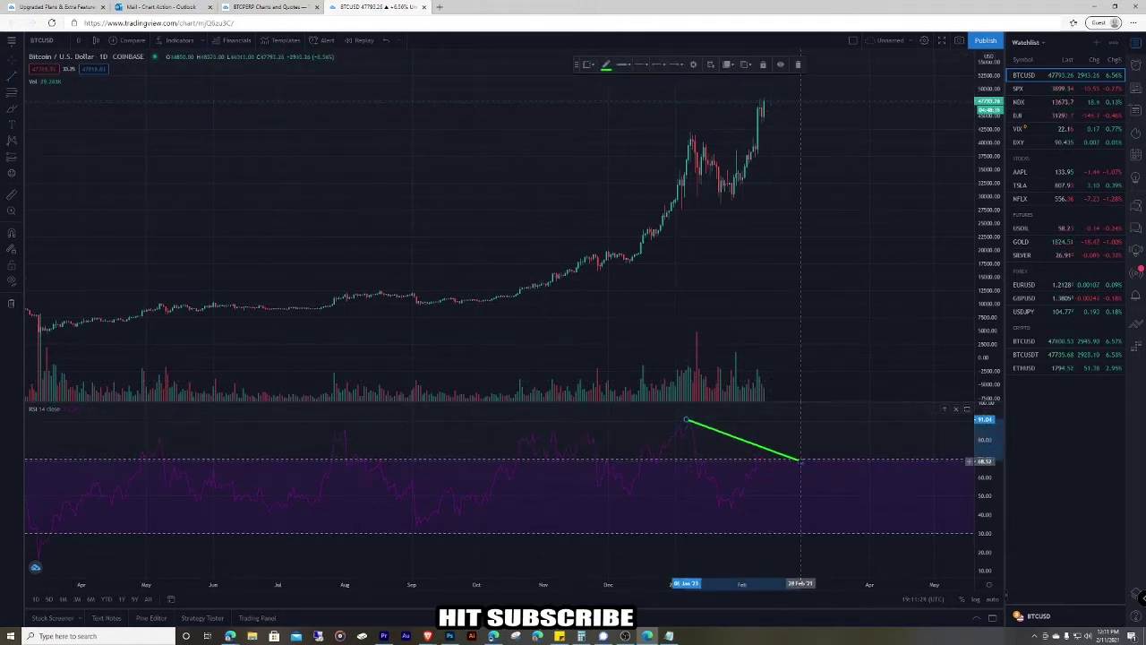
left_click_drag(686, 417, 658, 406)
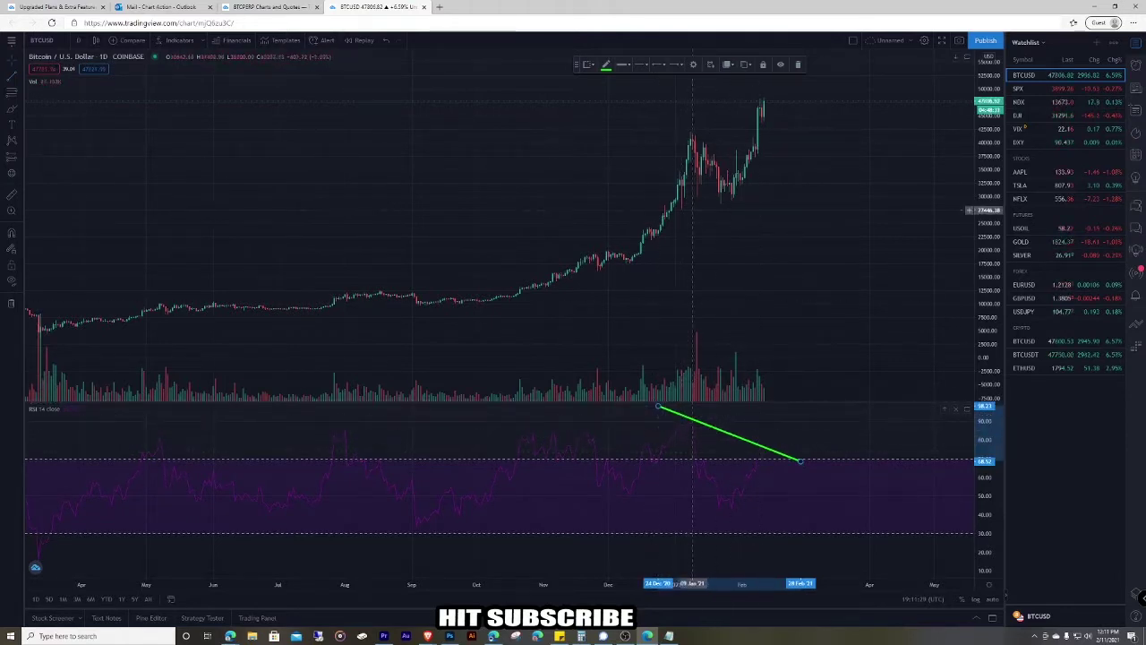
Draw a rising trend line over the price highs from 5 Jan '21 at about 40,700 to 28 Feb '21 at about 51,800.
left_click(11, 76)
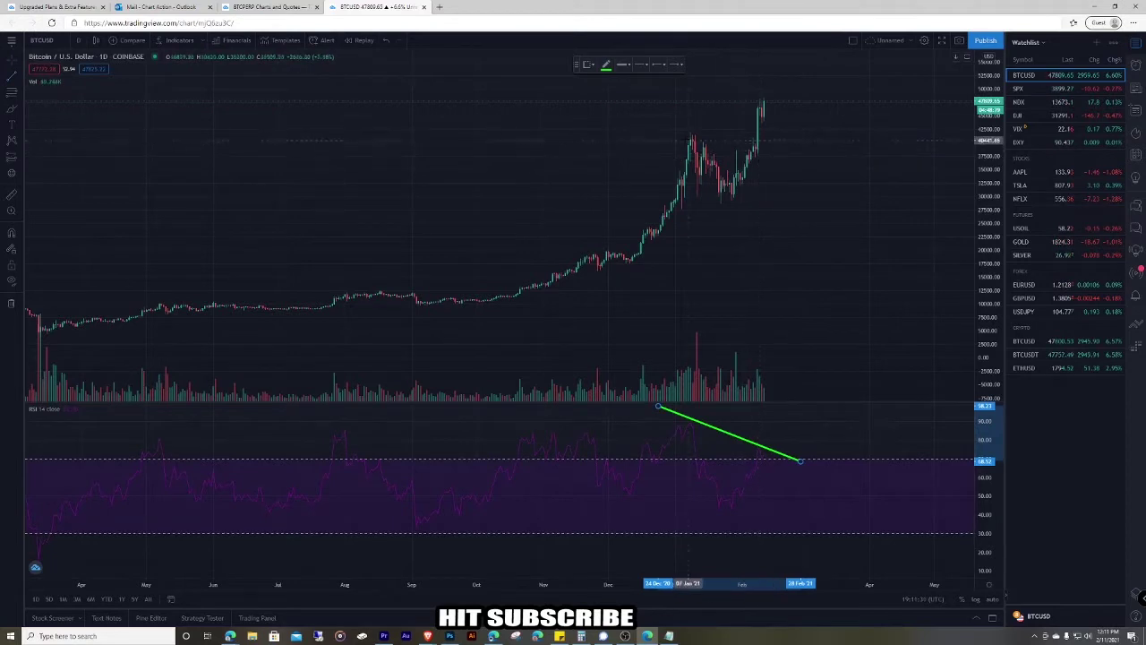
left_click(686, 137)
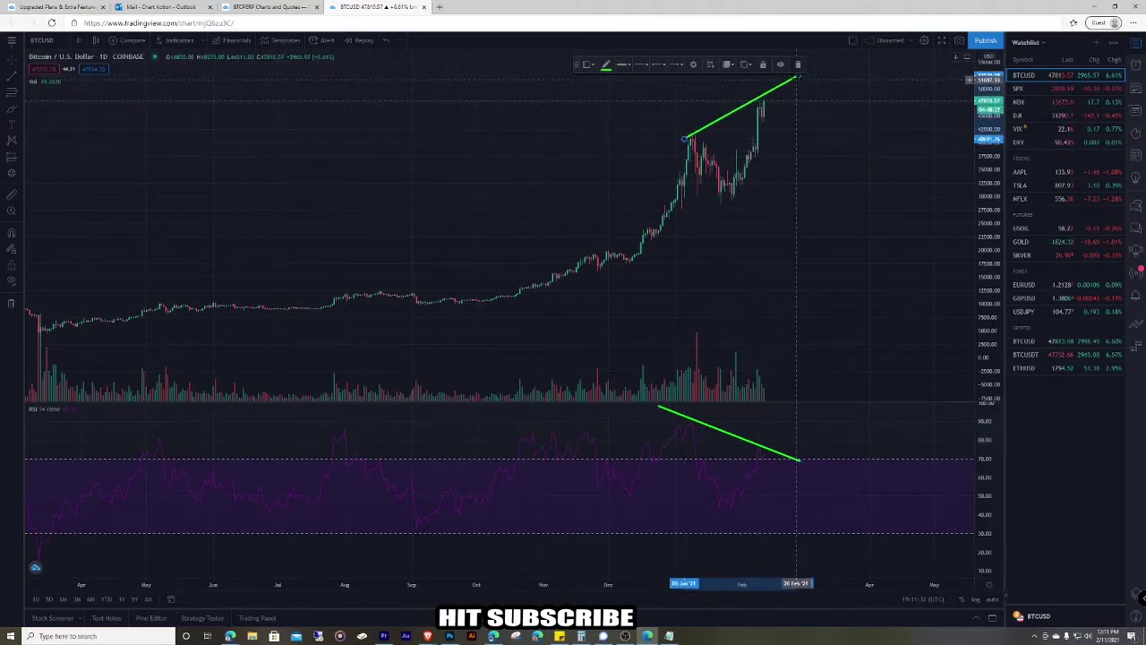
left_click(800, 80)
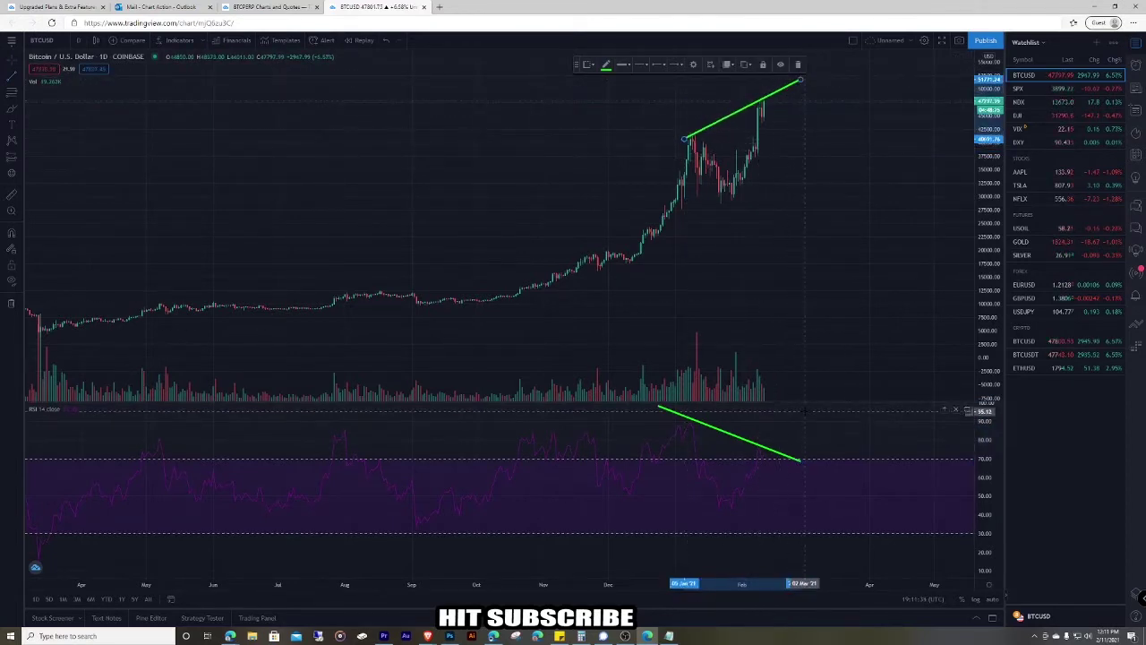
Compare the price trend line with the RSI trend line over January and February, and remove the RSI from the chart.
scroll(795, 435, "up", 3)
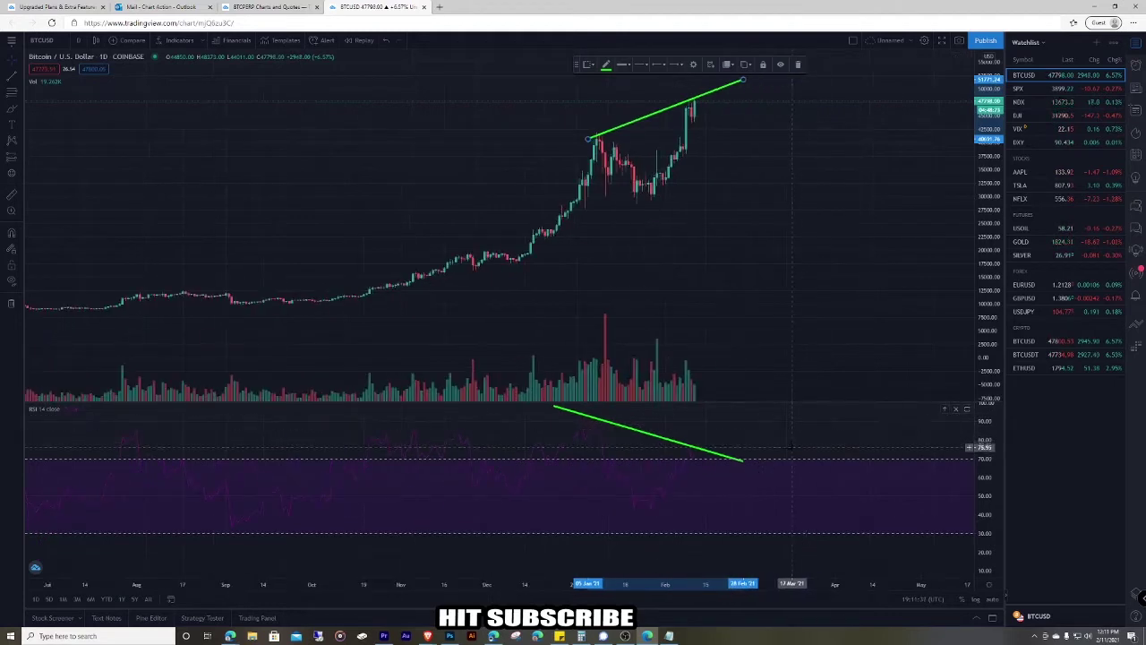
scroll(792, 446, "down", 1)
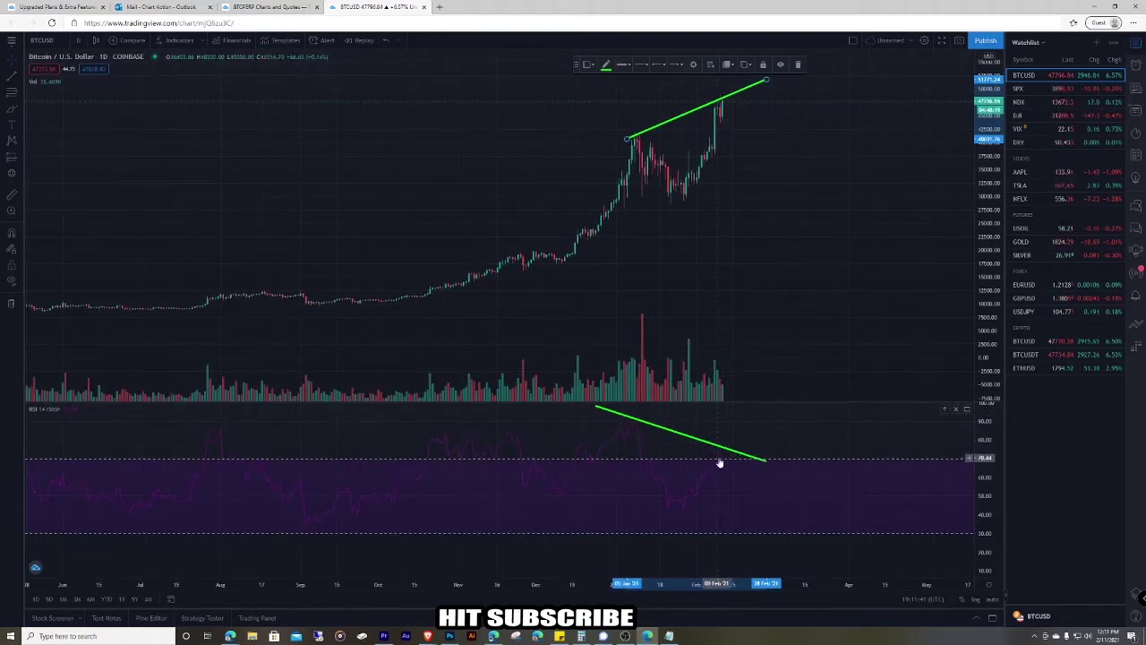
scroll(707, 179, "down", 2)
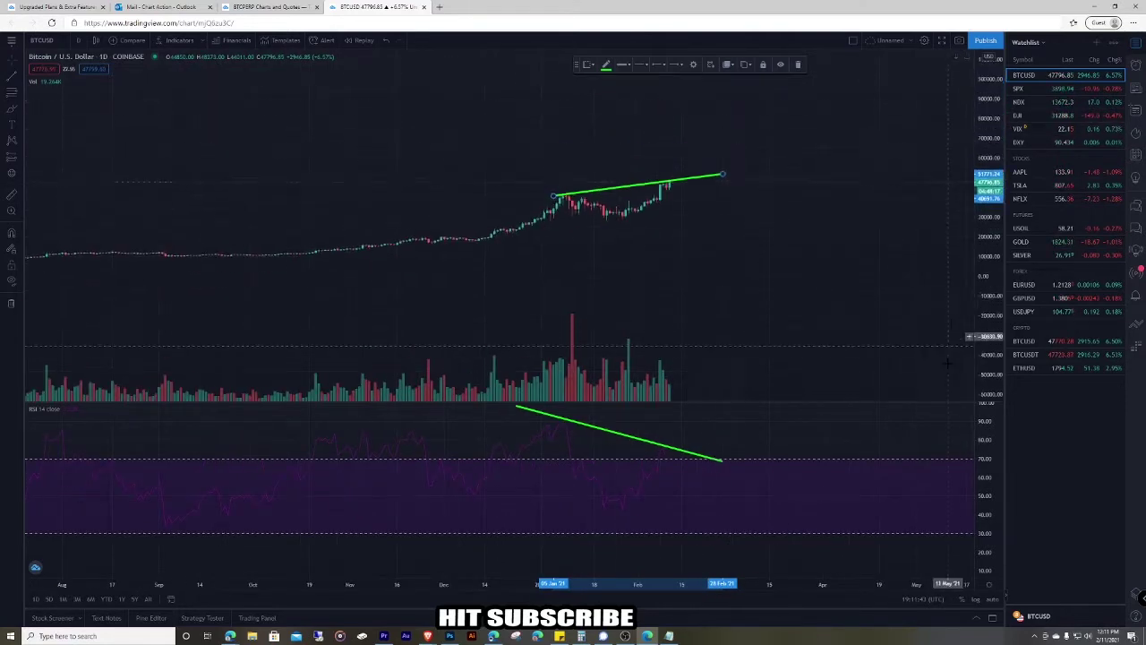
scroll(707, 385, "down", 2)
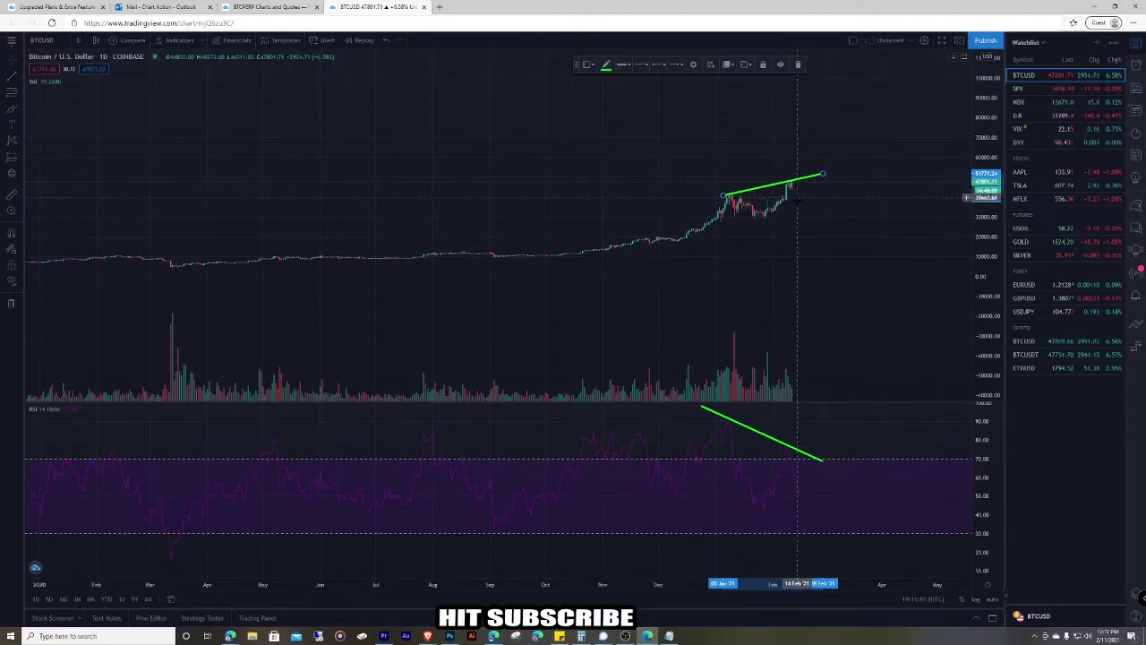
left_click_drag(981, 271, 973, 195)
scroll(833, 254, "up", 3)
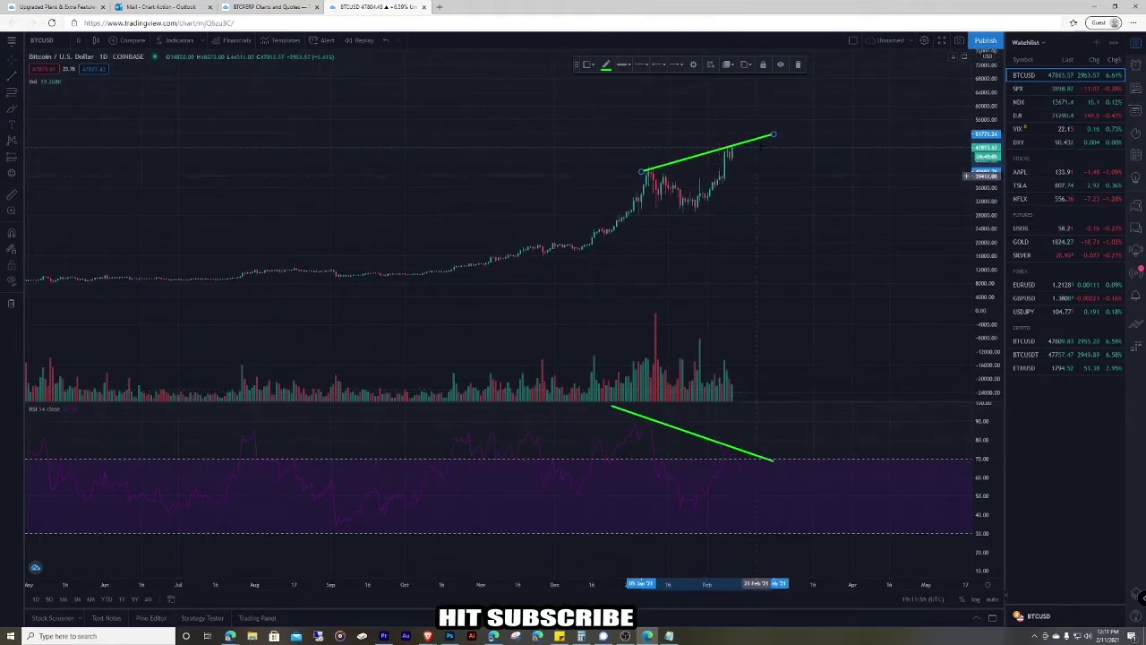
scroll(760, 188, "up", 1)
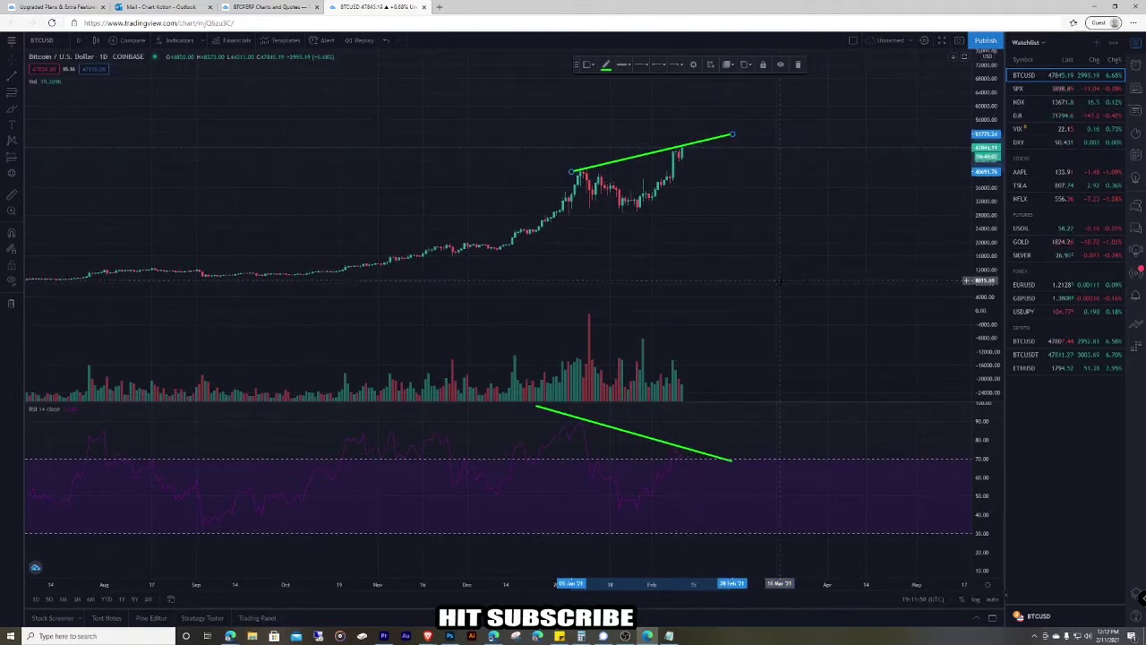
scroll(779, 281, "down", 1)
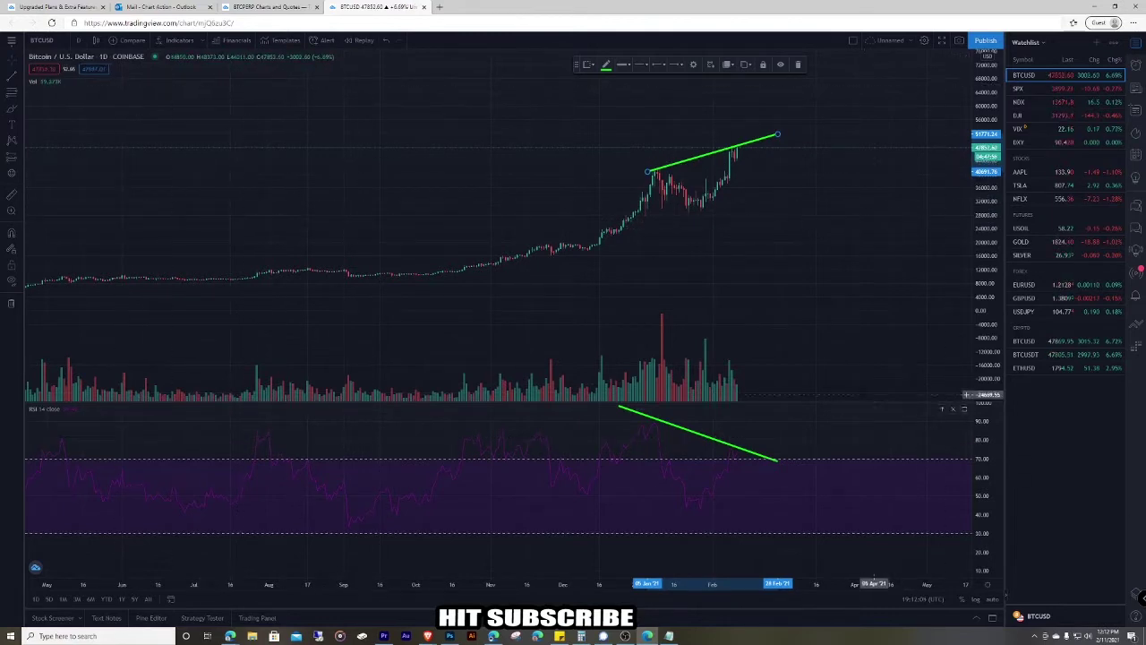
left_click(953, 411)
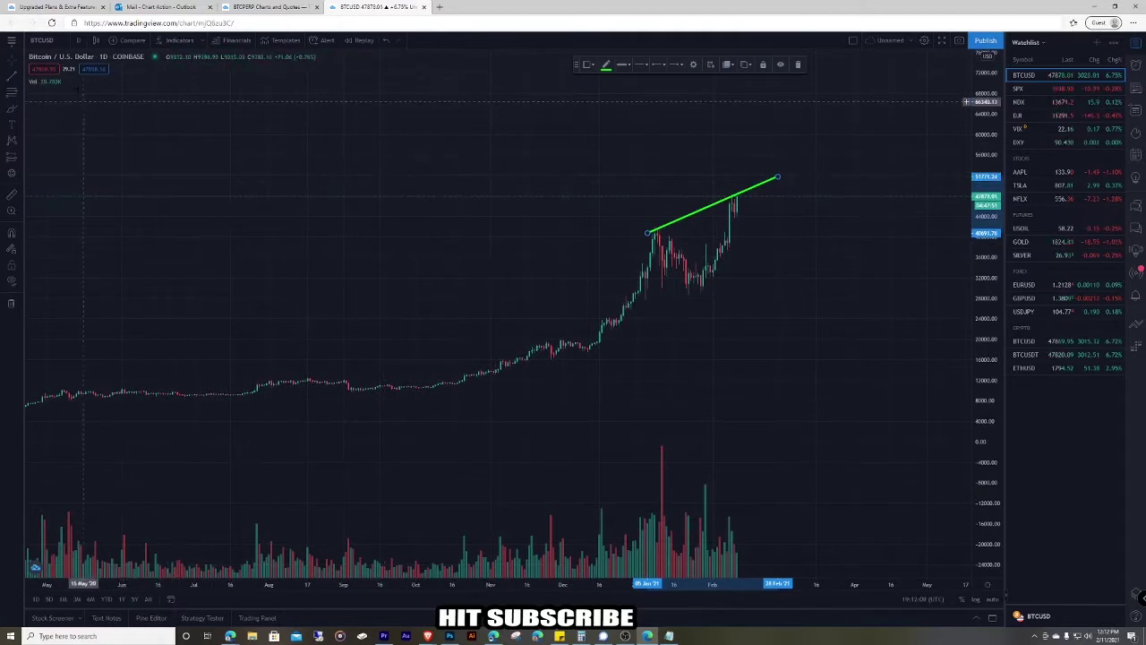
Search the indicators for "volum" and mark the built-in Volume indicator as a favorite.
left_click(179, 41)
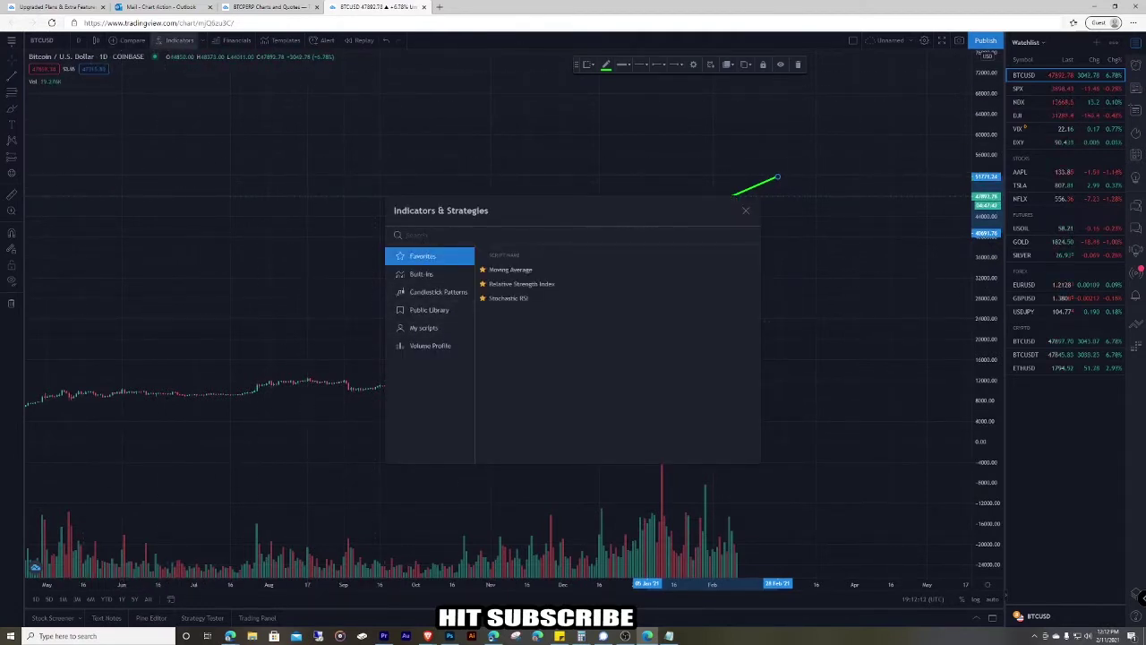
type("volum")
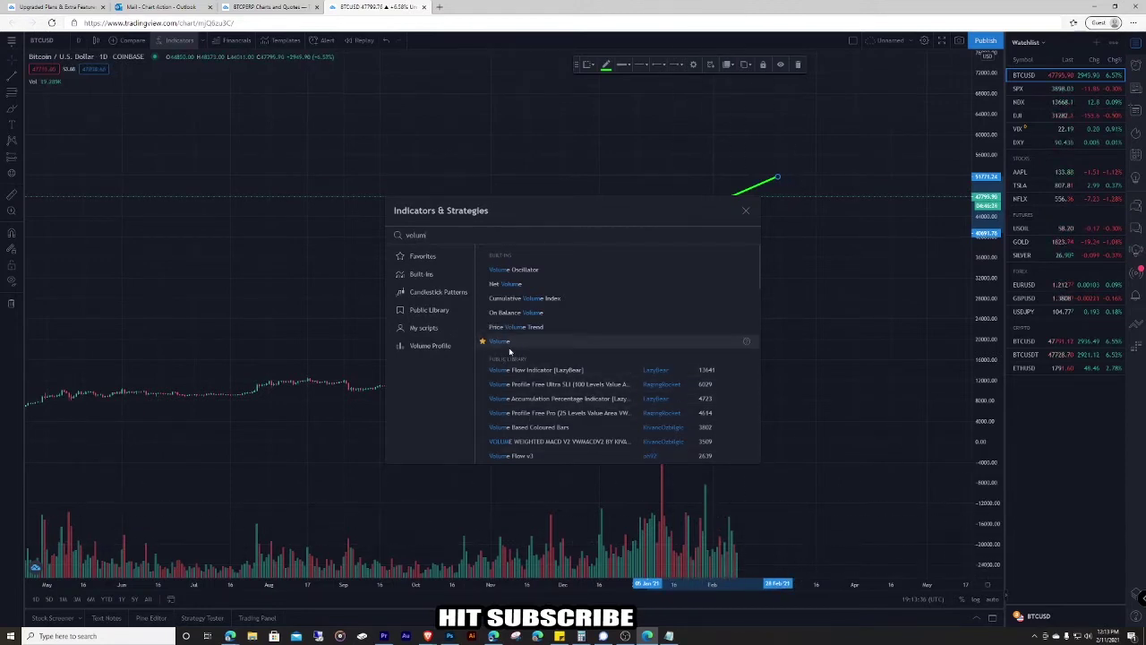
left_click(745, 210)
Draw a falling trend line over the volume bars from the 11 Jan '21 peak to 5 Mar '21.
scroll(778, 404, "up", 3)
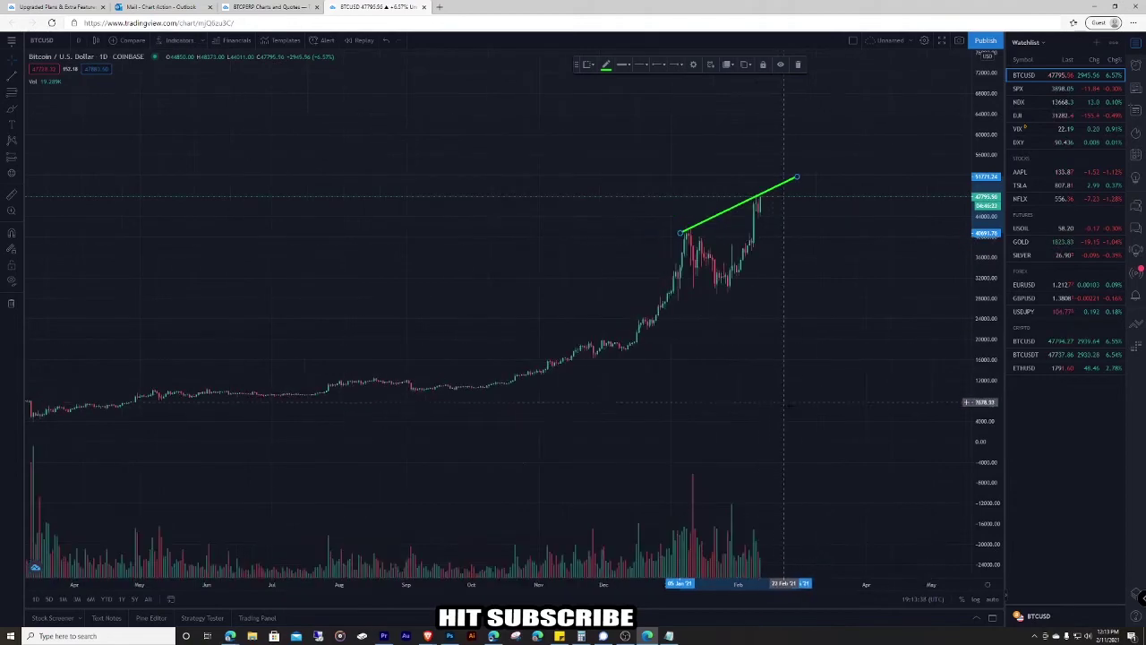
scroll(779, 405, "up", 2)
scroll(632, 432, "down", 3)
mouse_move(979, 461)
left_mouse_down()
mouse_move(985, 418)
mouse_move(986, 453)
left_mouse_up()
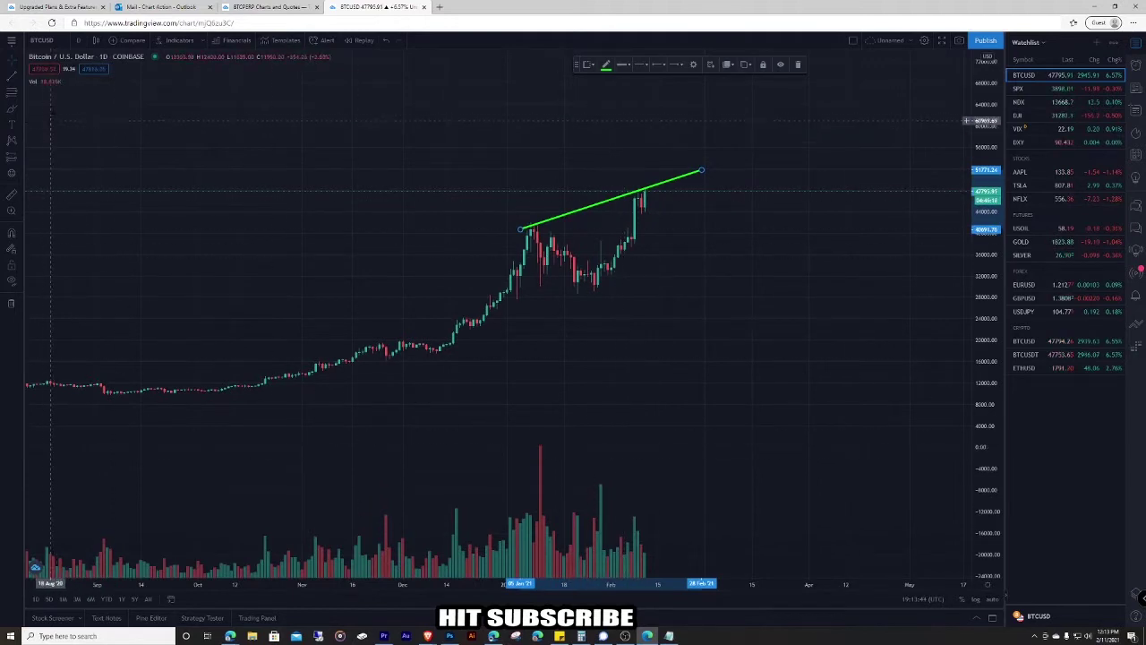
left_click(14, 79)
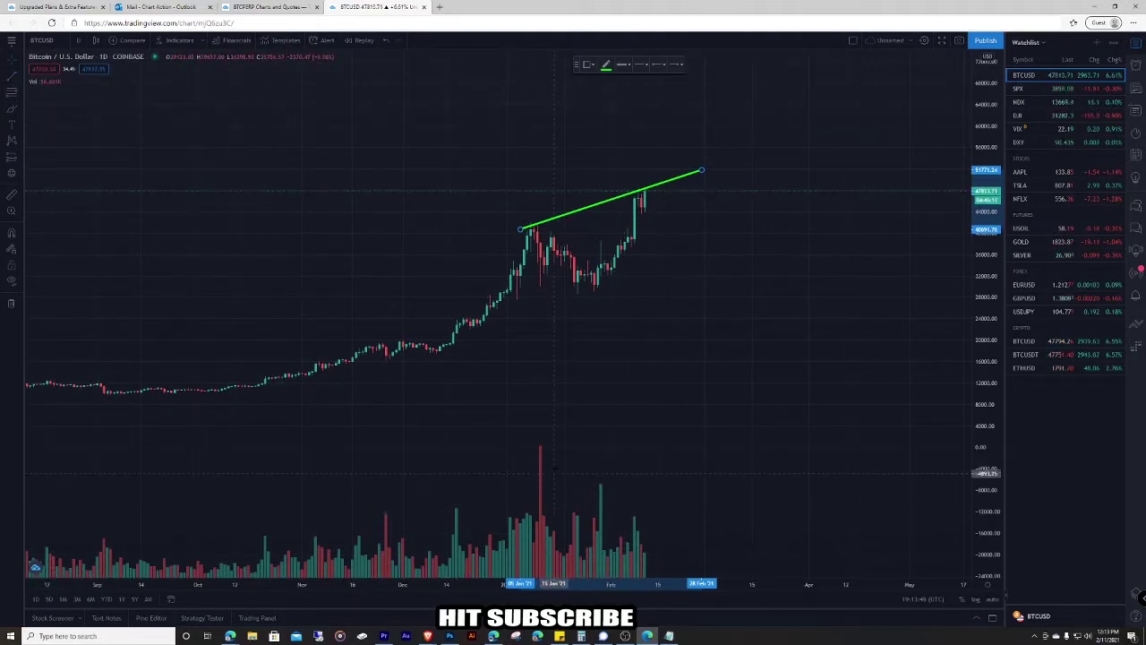
left_click(540, 445)
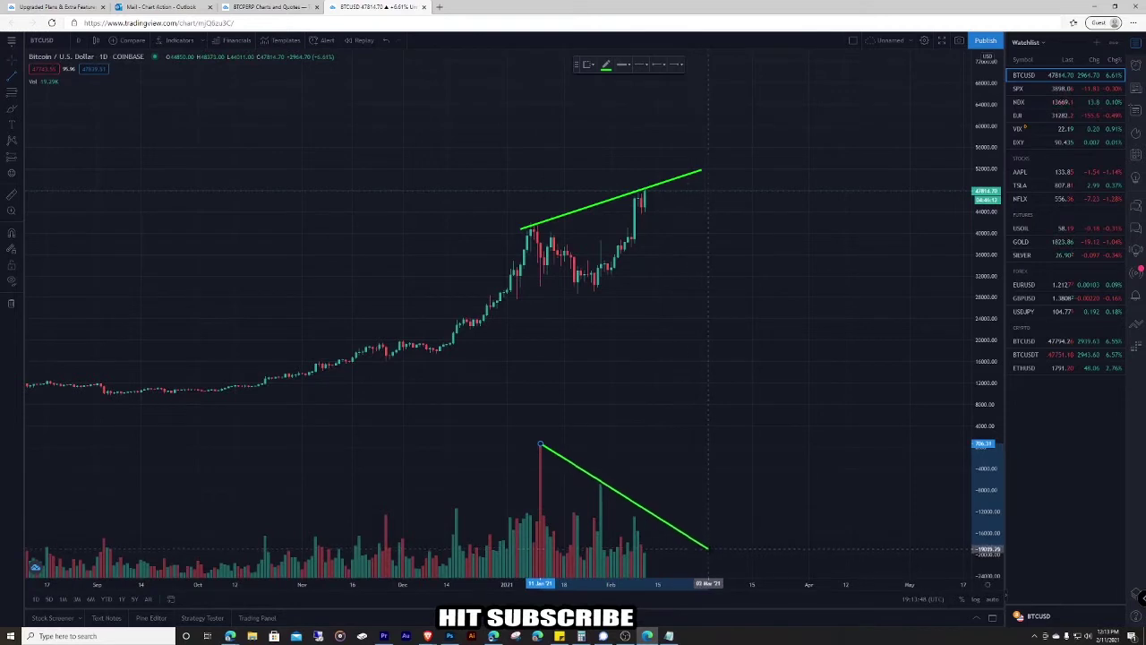
left_click(718, 560)
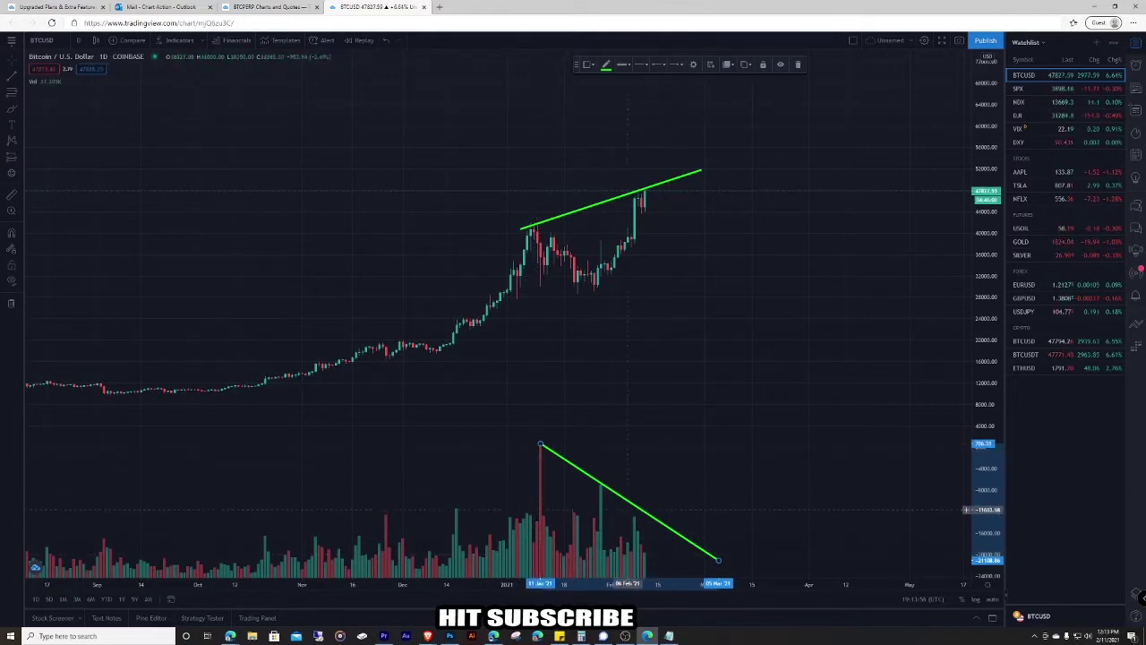
Examine Bitcoin's price and volume history back to 2015, and open the list of favorite indicators.
scroll(613, 485, "down", 2)
left_click_drag(496, 464, 671, 432)
left_click_drag(356, 427, 752, 367)
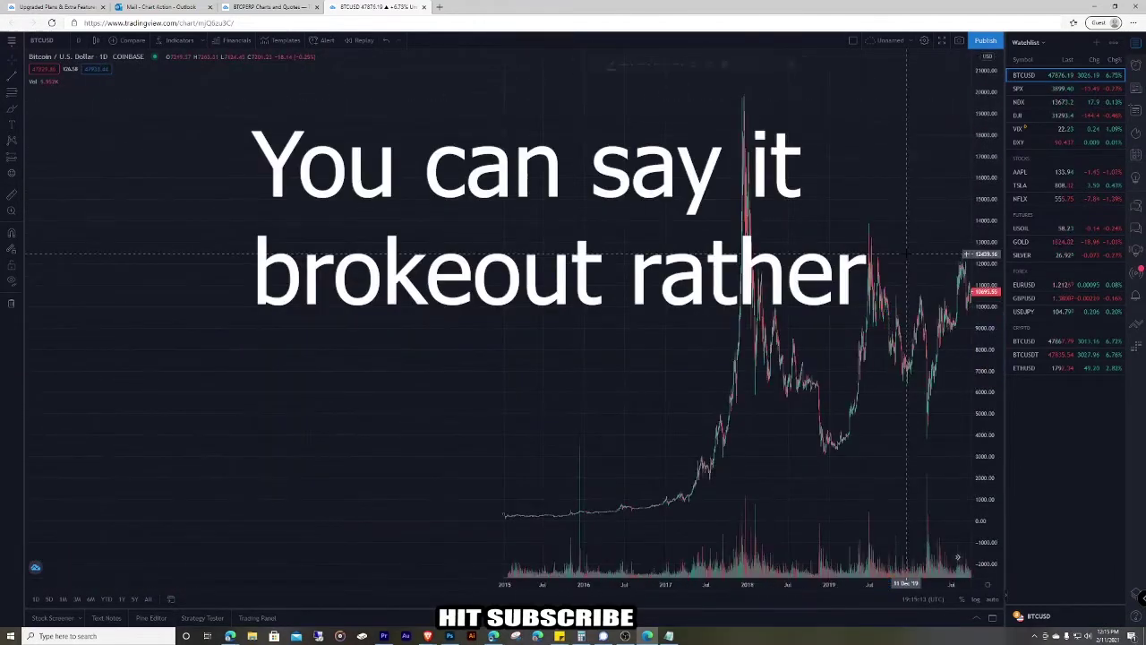
left_click(168, 41)
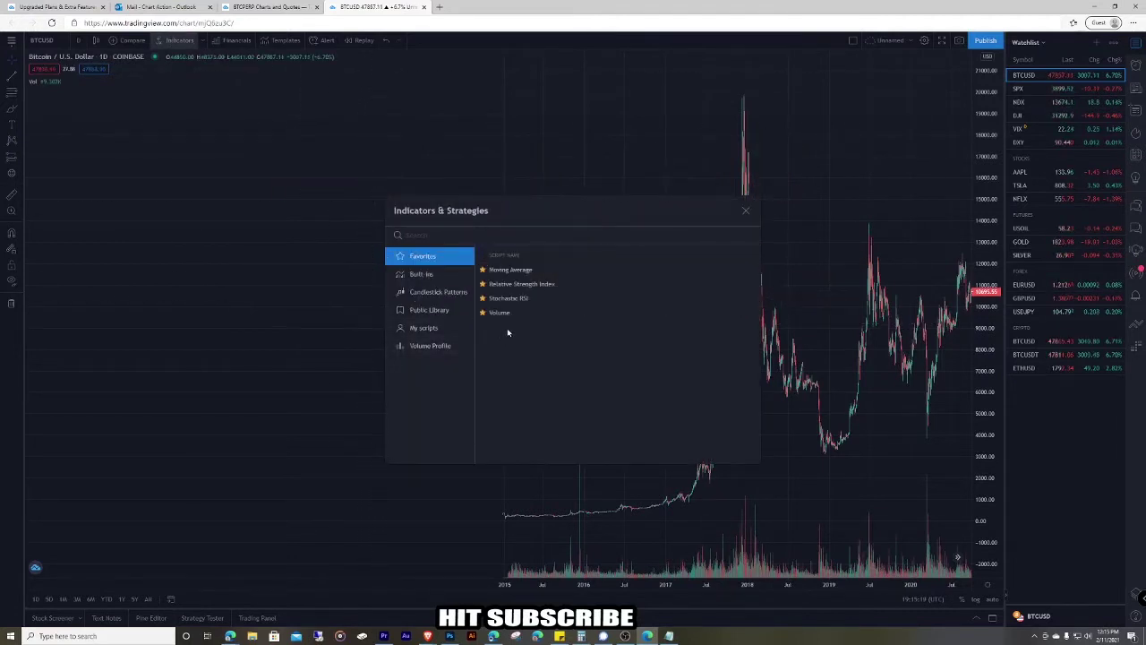
Add the favorite Stochastic RSI to the chart and compare it with the price trend line over January and February 2021.
left_click(507, 299)
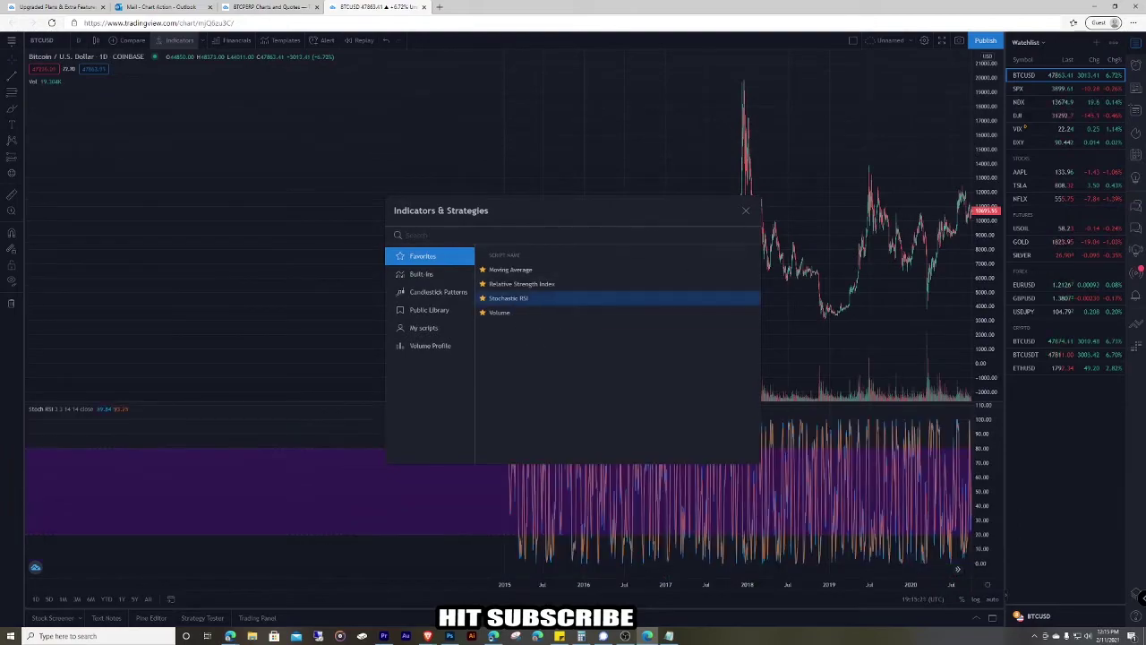
left_click(744, 213)
scroll(806, 376, "up", 10)
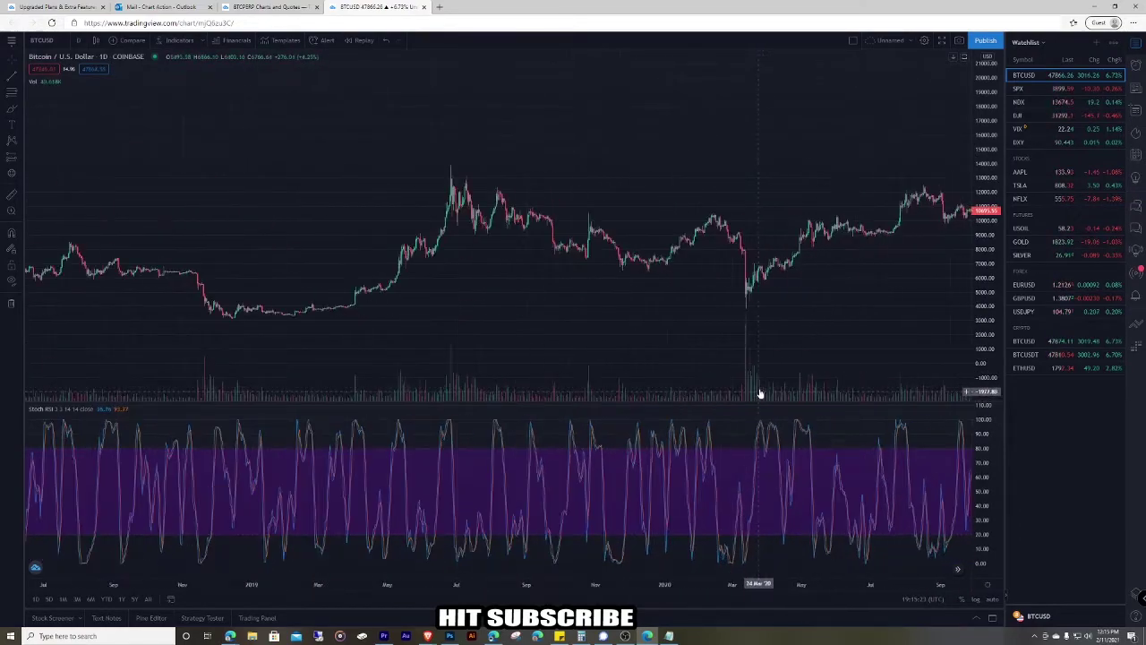
left_click_drag(845, 352, 77, 320)
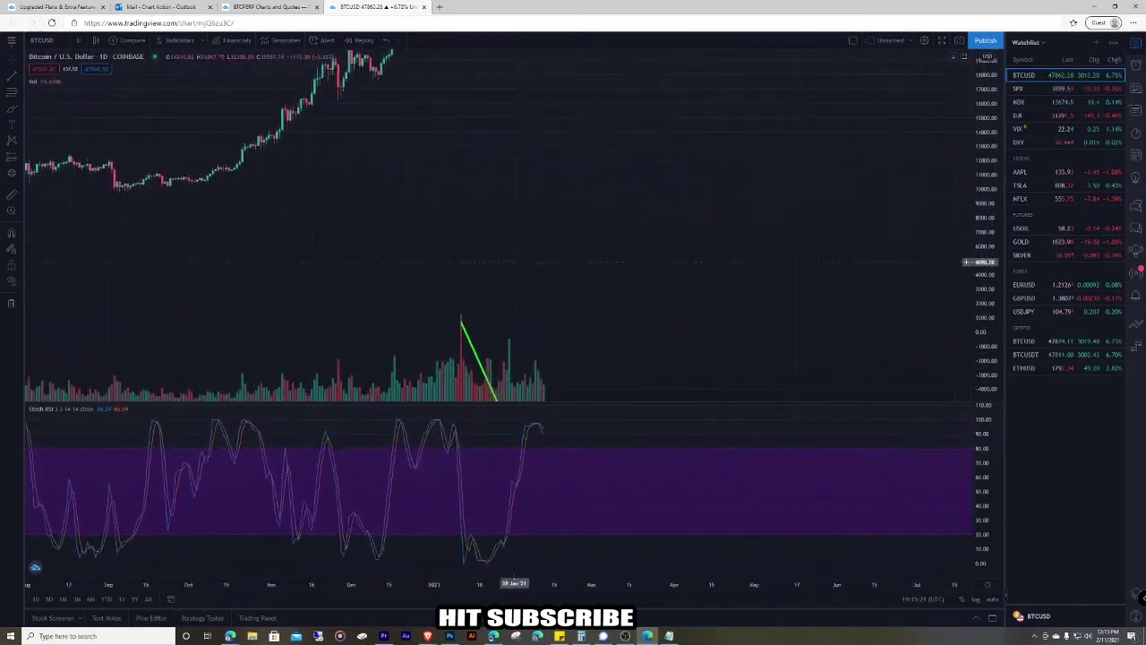
left_click_drag(609, 224, 654, 465)
scroll(627, 421, "down", 8)
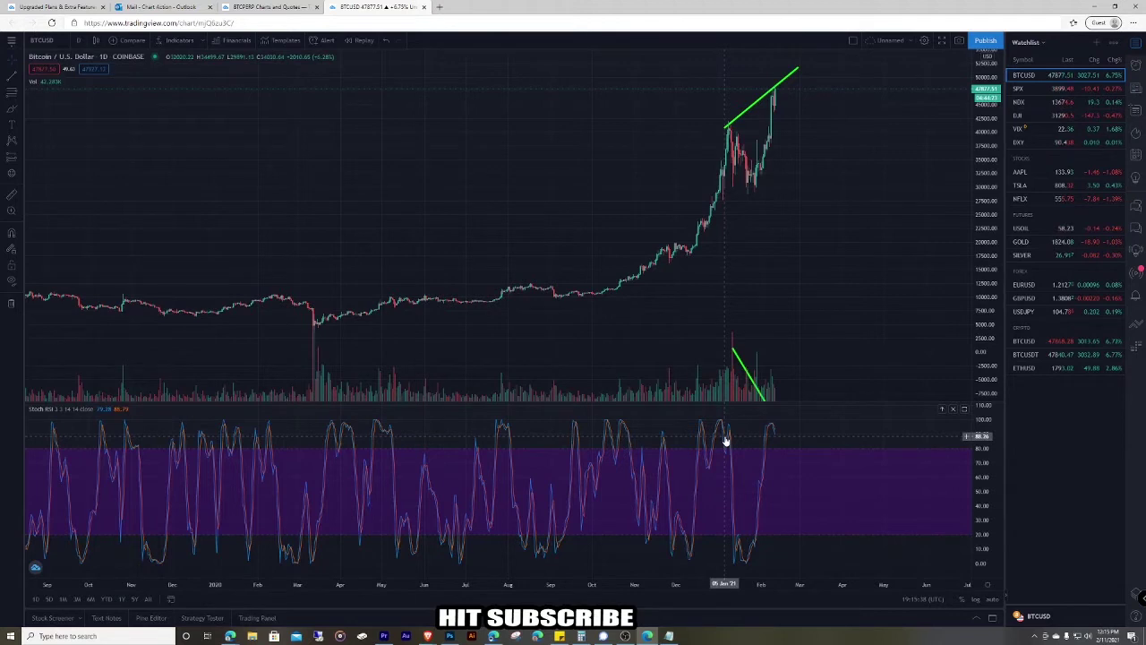
scroll(728, 439, "up", 3)
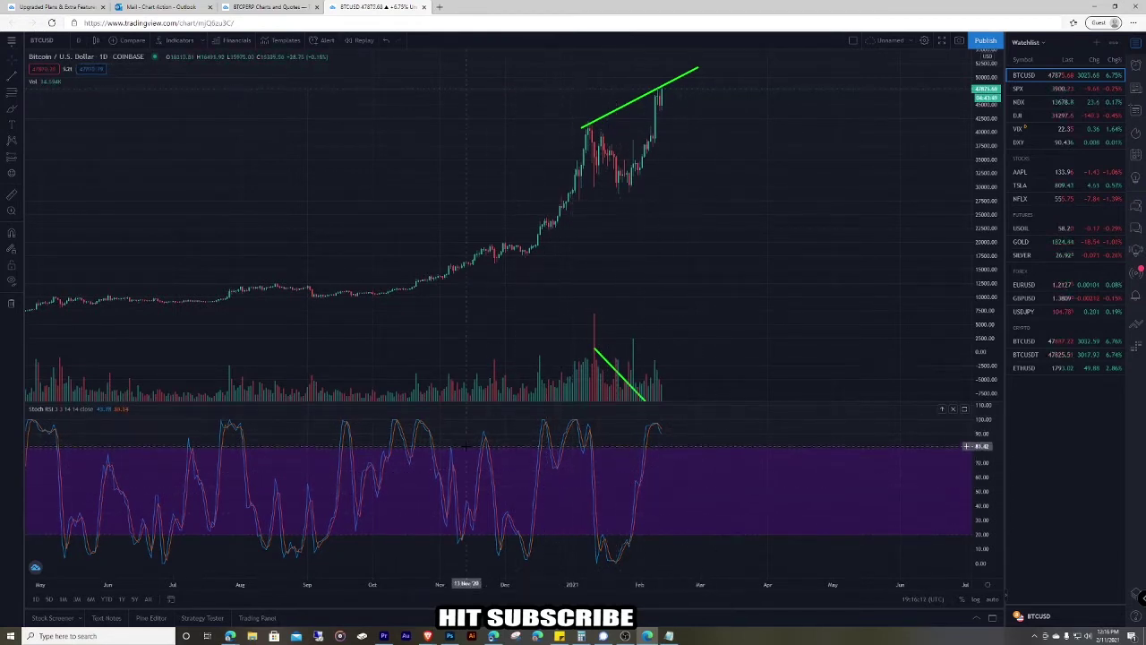
Undo the brush marks over the Stochastic RSI and the trend line change, and remove the indicator from the chart.
left_click(668, 85)
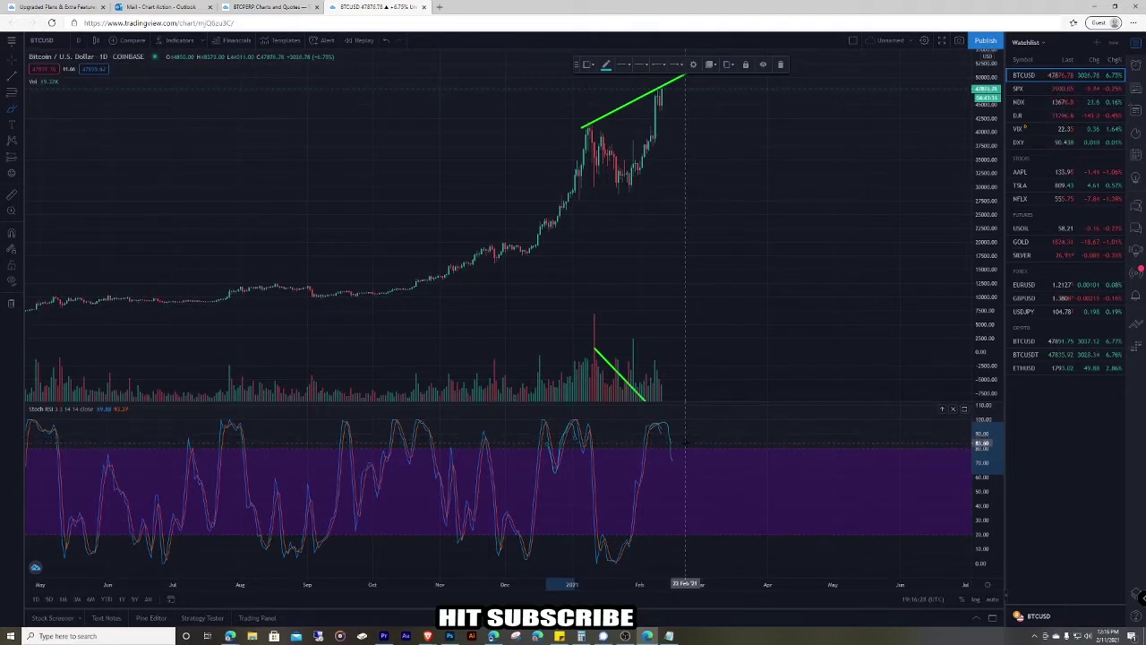
key("ctrl+z")
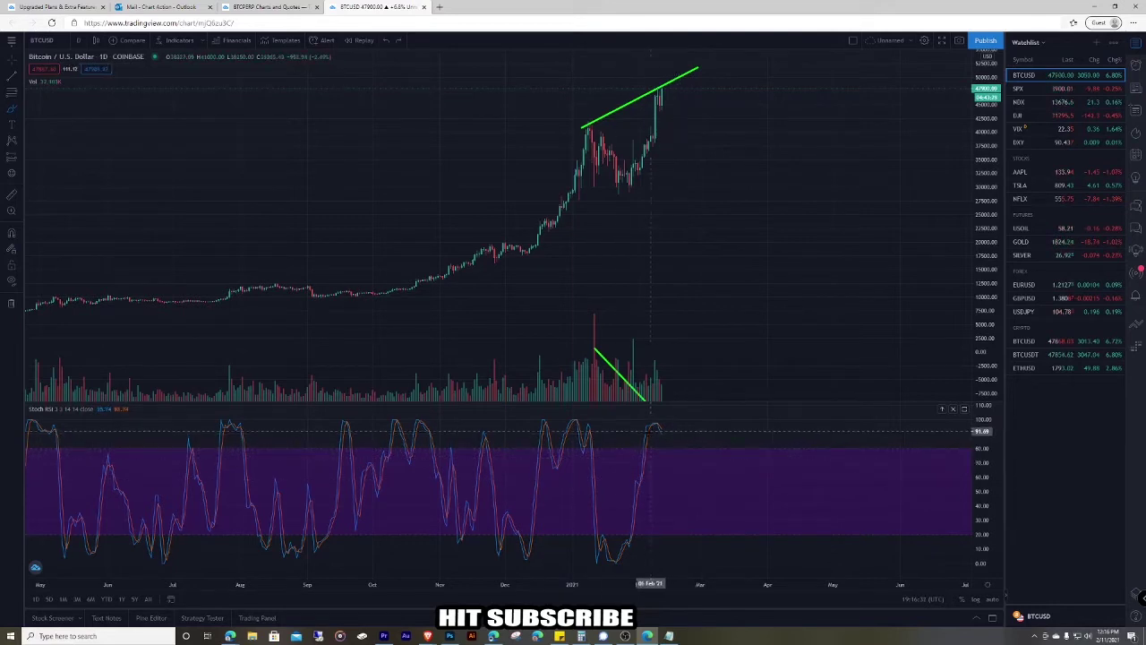
left_click(954, 411)
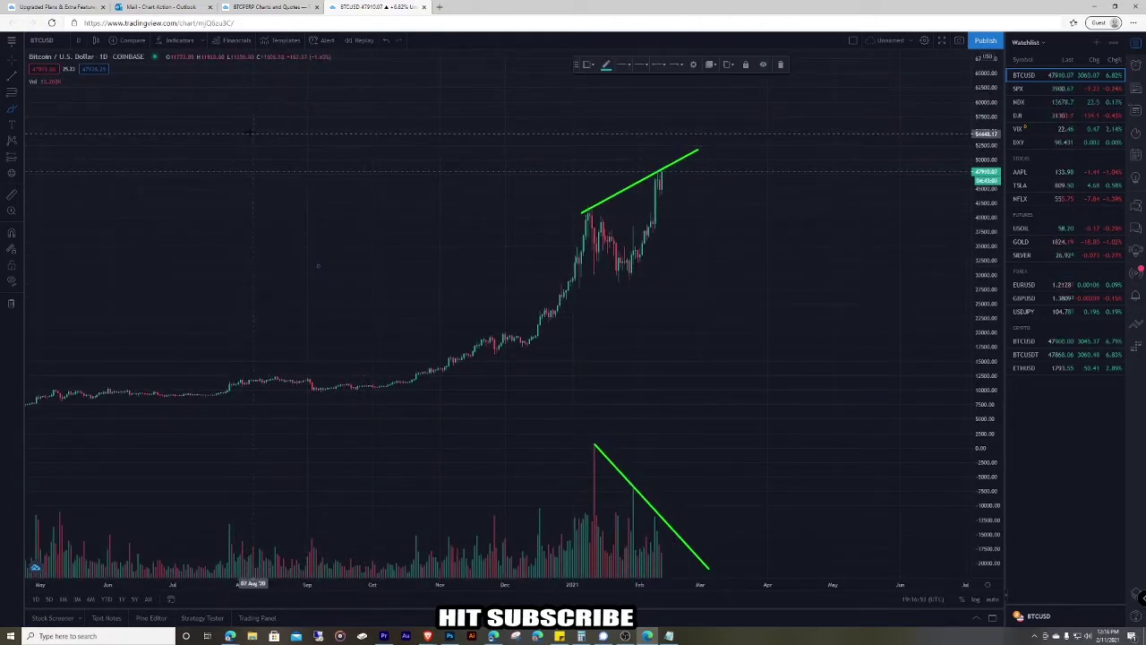
Add the favorite Moving Average indicator to the chart twice.
left_click(174, 41)
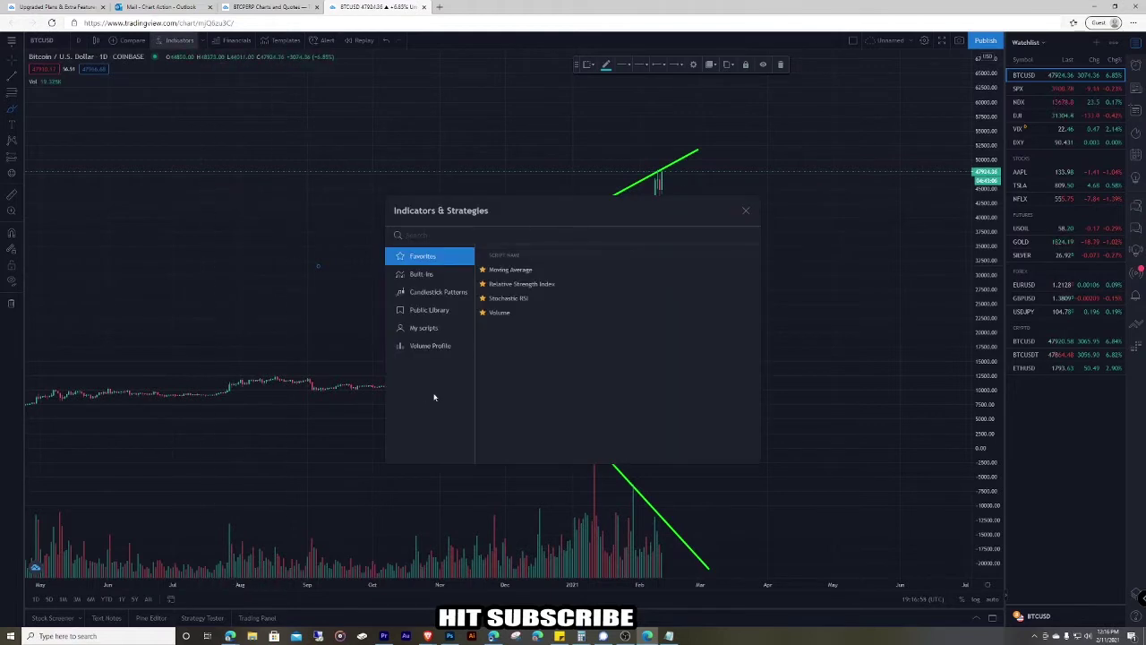
left_click(505, 271)
left_click(508, 273)
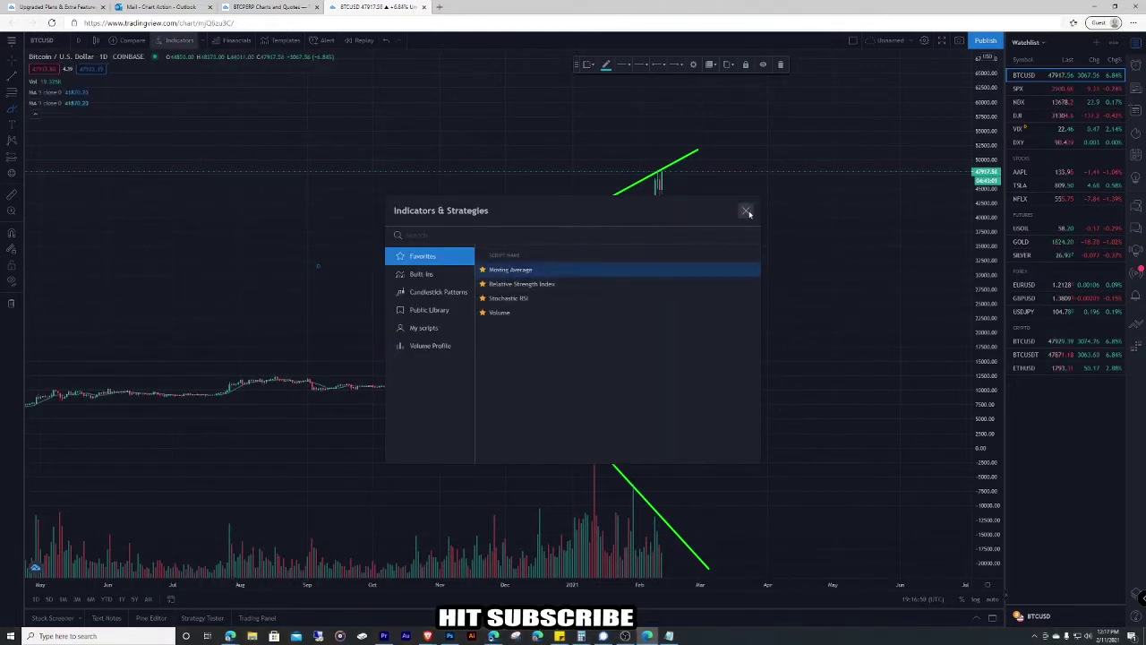
left_click(747, 212)
Set the second moving average's length to 180.
scroll(189, 202, "up", 2)
scroll(187, 197, "down", 3)
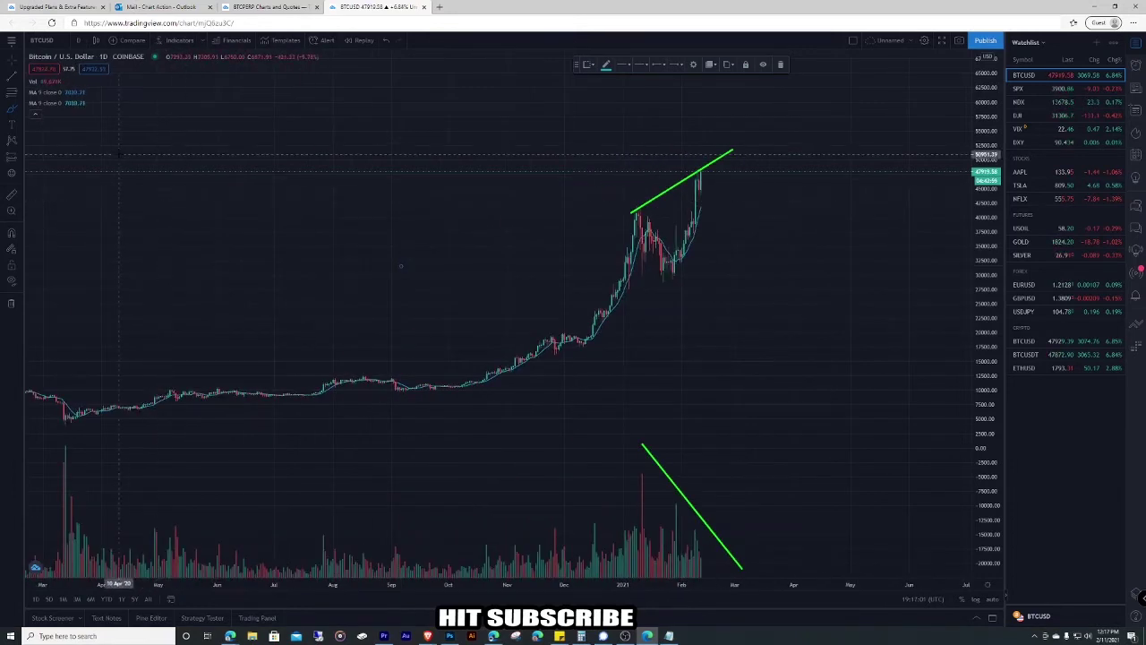
double_click(48, 102)
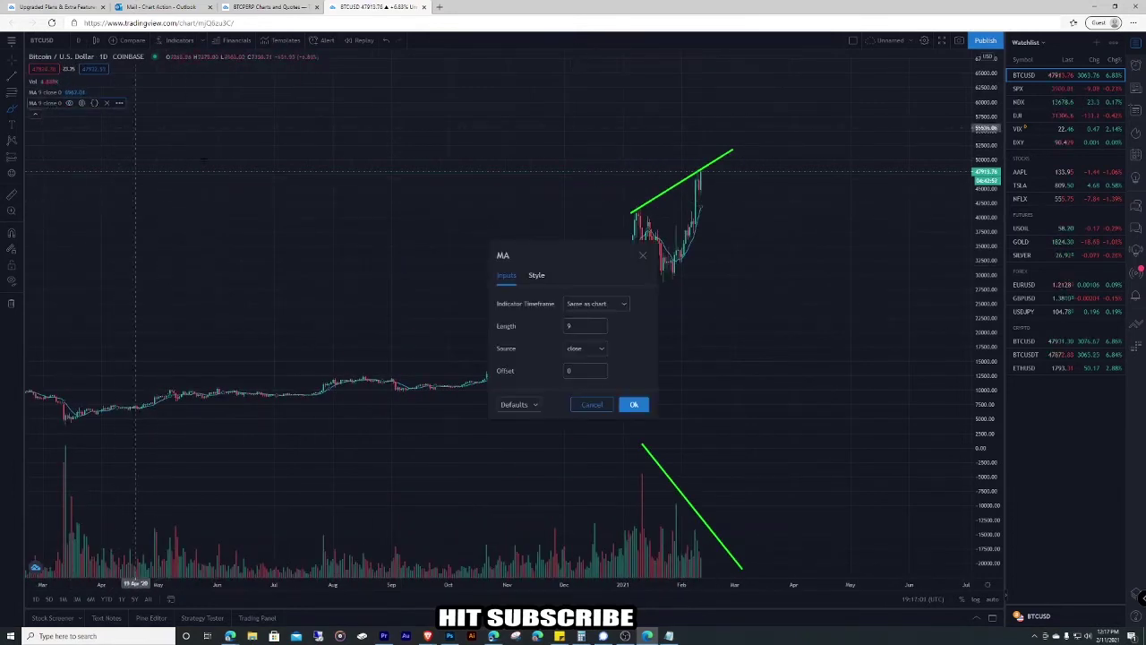
left_click(627, 404)
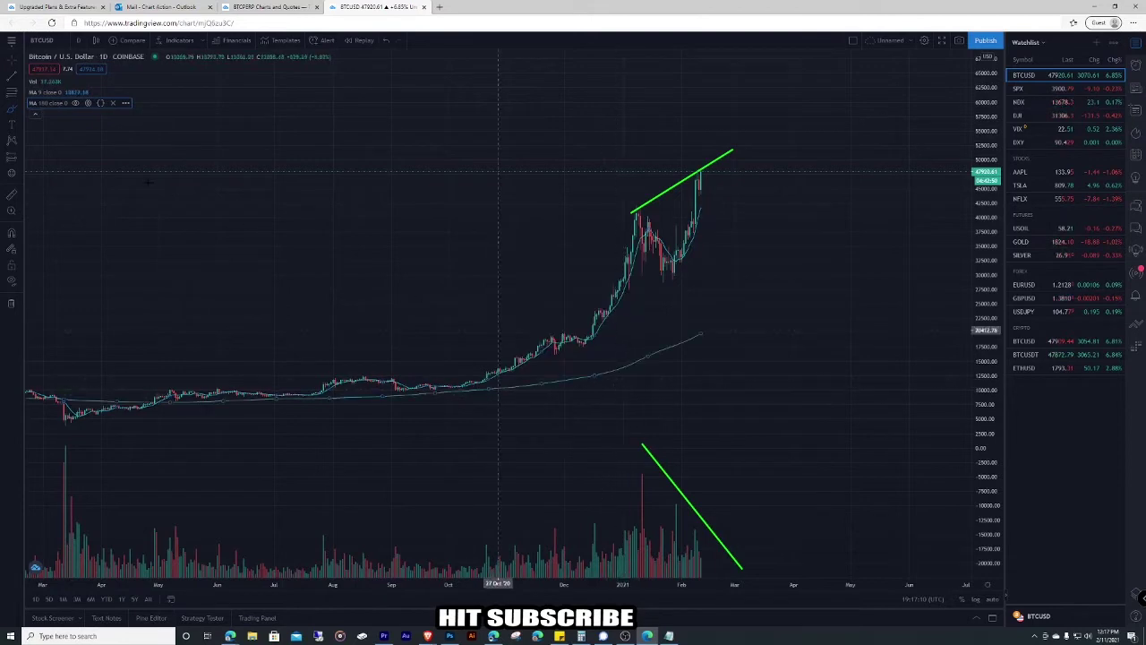
Change the line color of the 180-period moving average to orange.
double_click(42, 103)
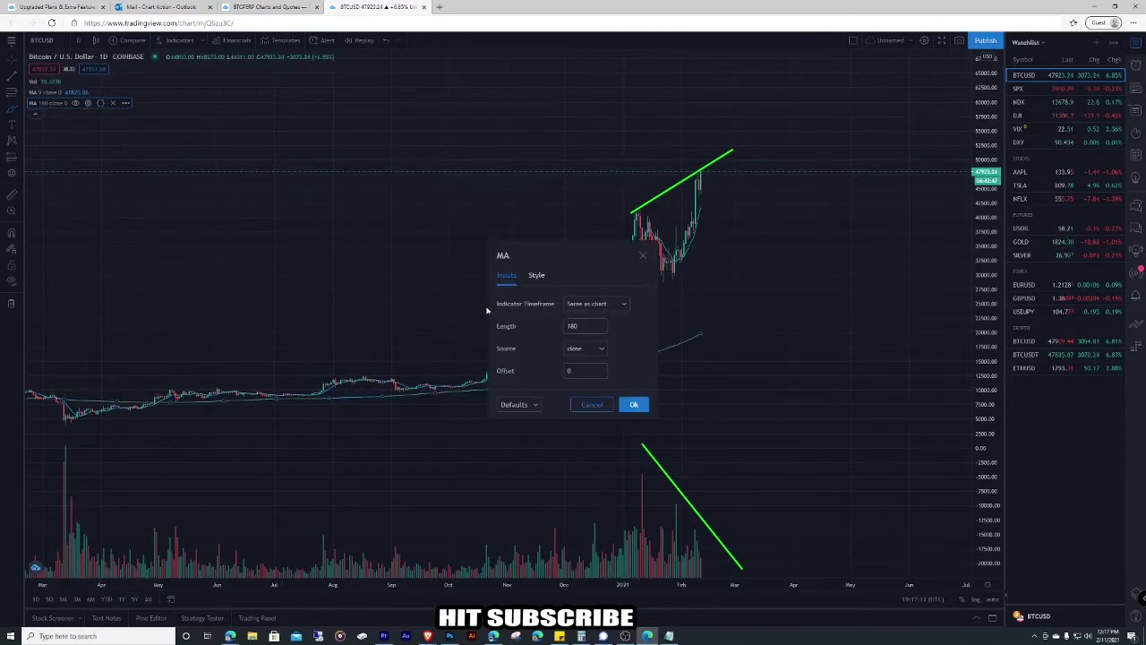
left_click(537, 277)
left_click(546, 307)
left_click(548, 308)
left_click(552, 309)
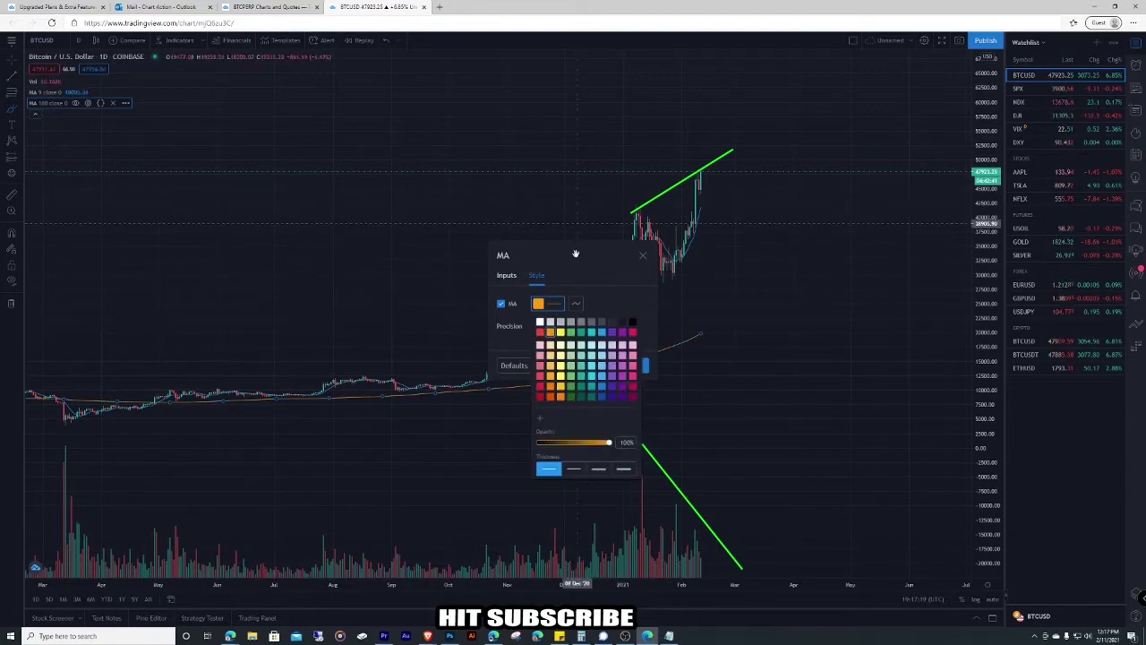
left_click(576, 276)
left_click(627, 366)
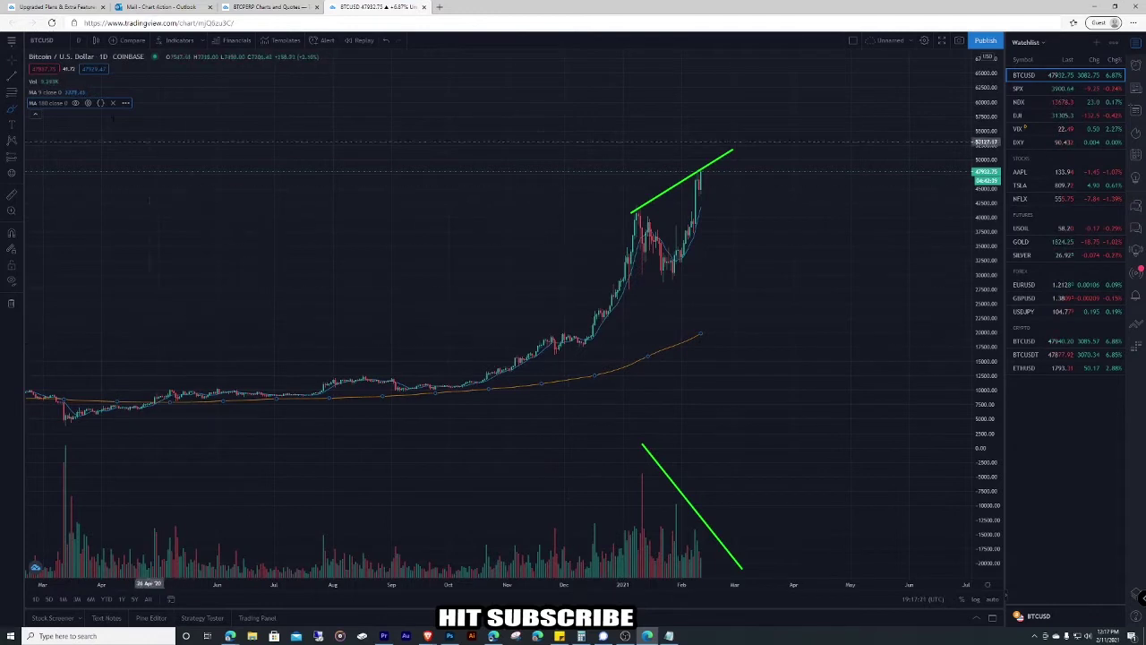
scroll(594, 296, "up", 6)
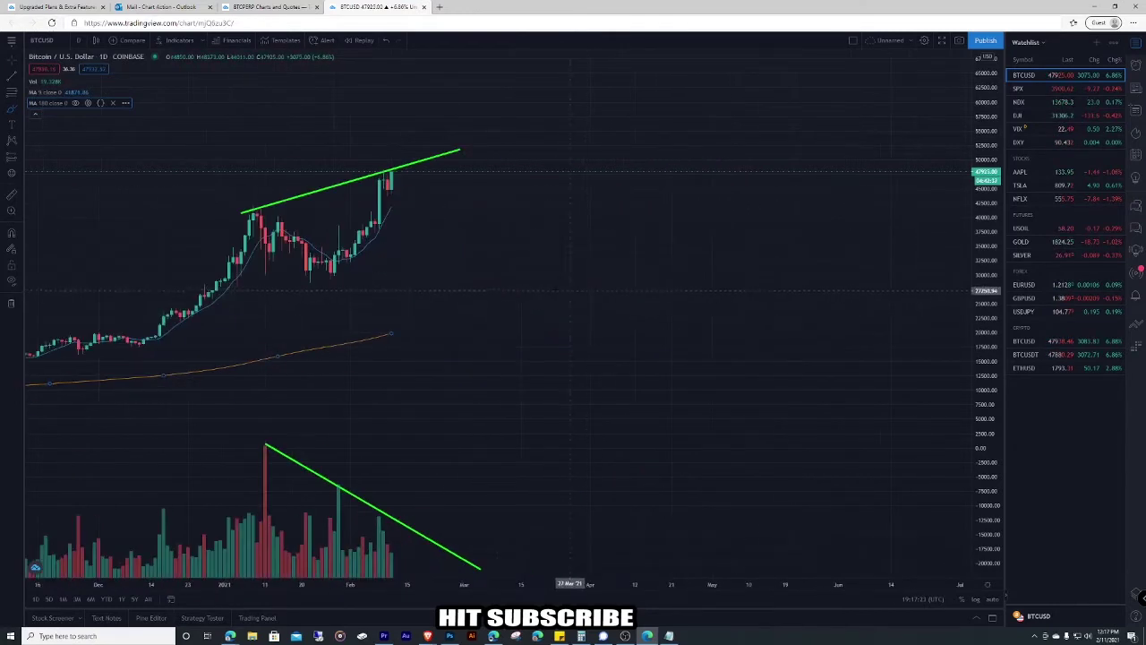
left_click_drag(448, 273, 959, 298)
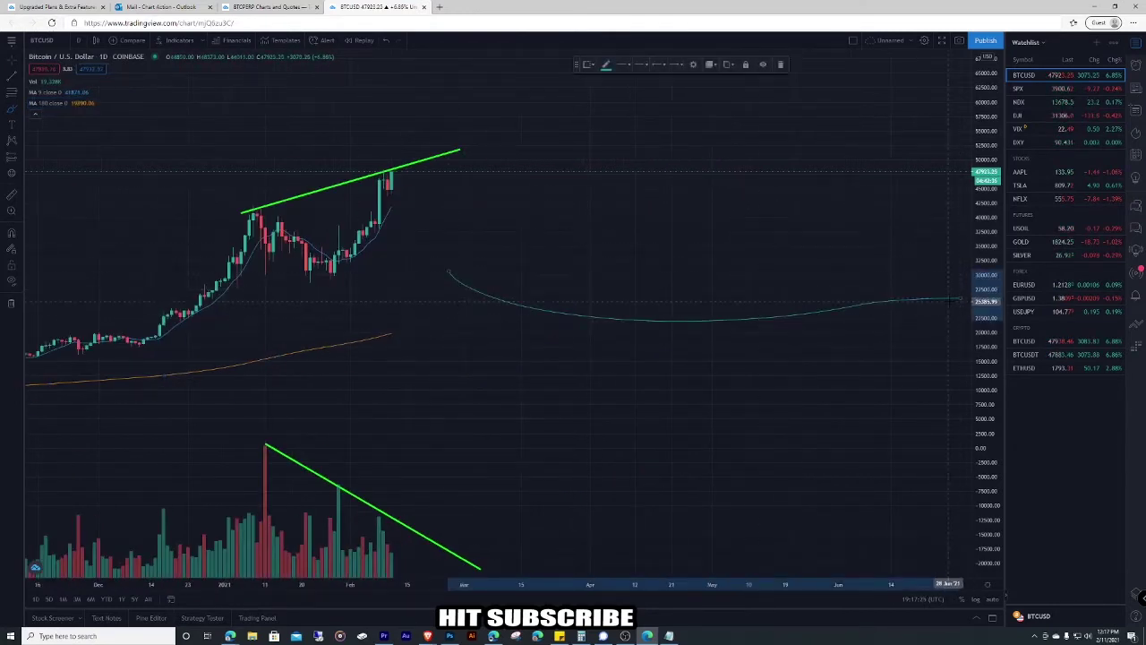
key("Escape")
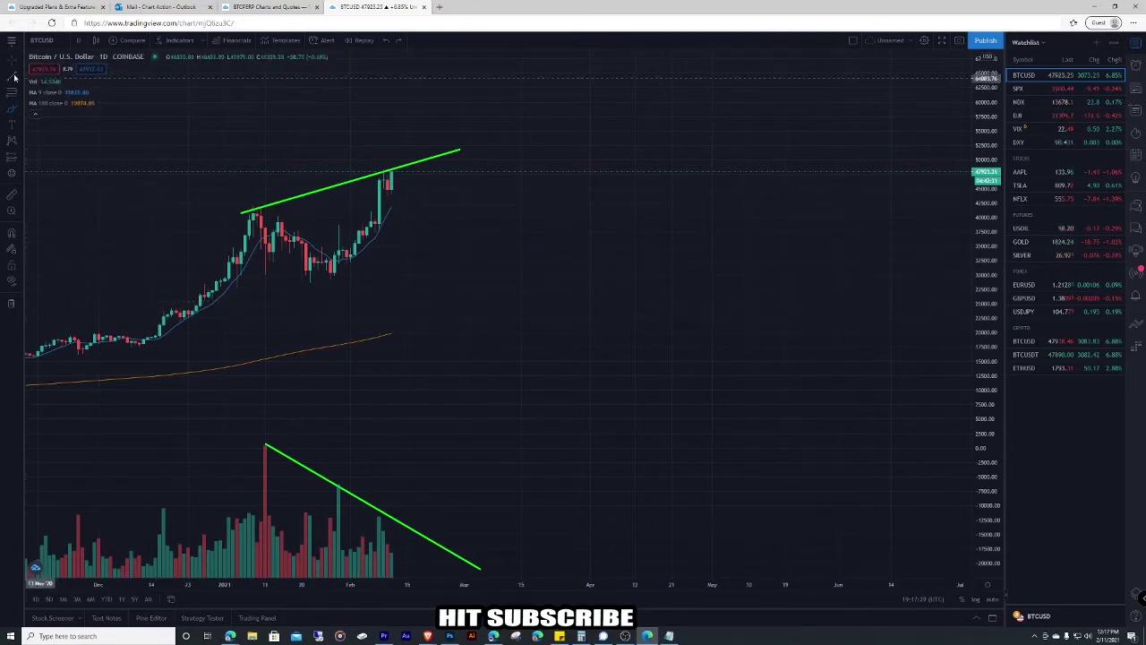
Trace with the brush how the January and February 2021 candles move around the 9-period moving average.
scroll(550, 383, "up", 5)
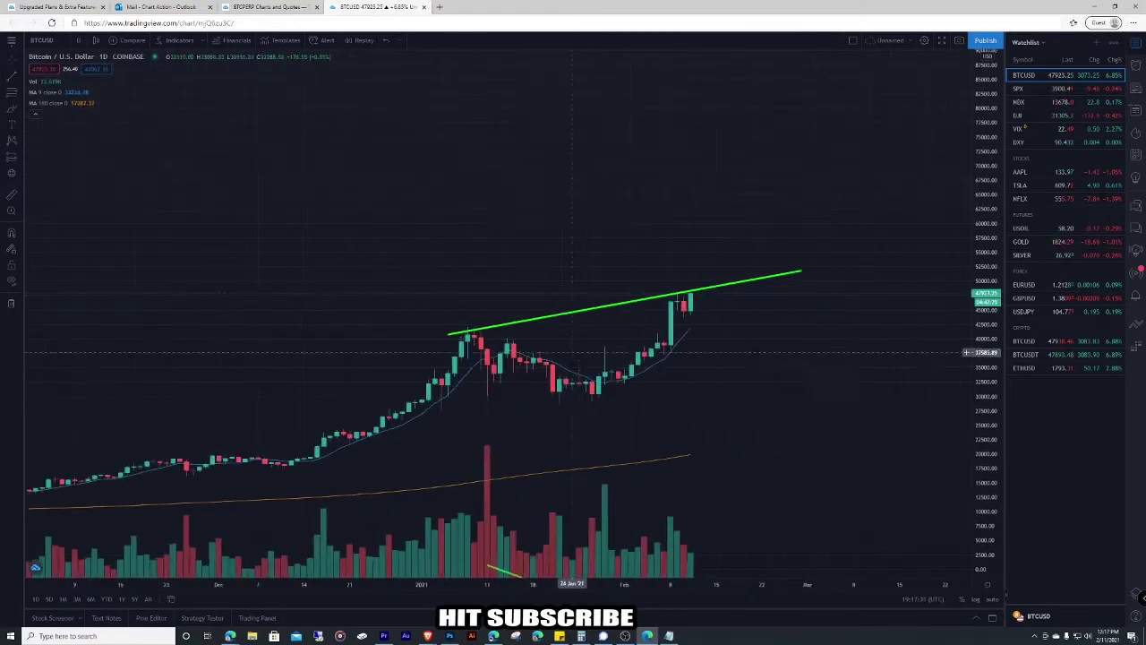
left_click_drag(549, 383, 770, 299)
left_click_drag(989, 407, 989, 215)
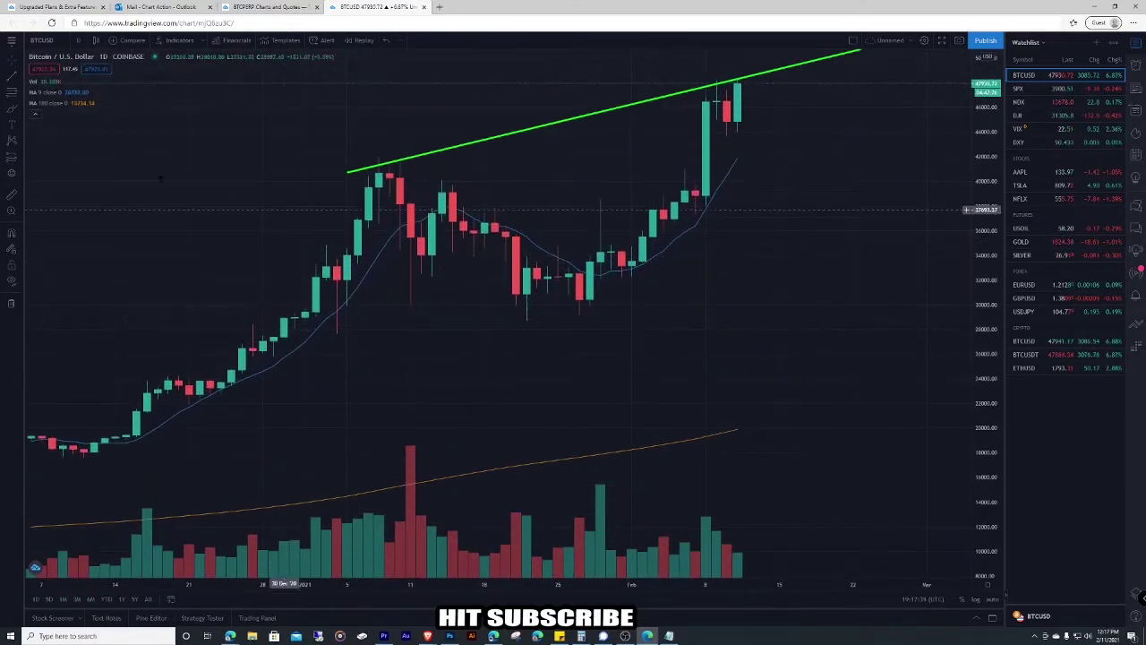
left_click(11, 113)
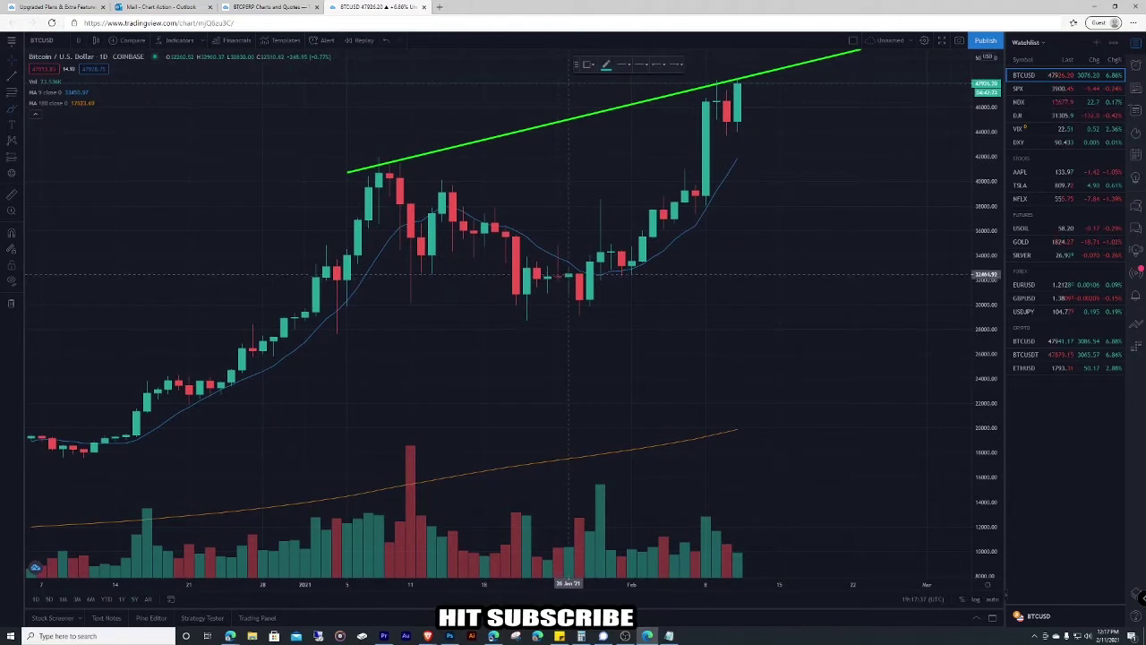
mouse_move(400, 195)
left_mouse_down()
mouse_move(429, 249)
mouse_move(467, 247)
left_mouse_up()
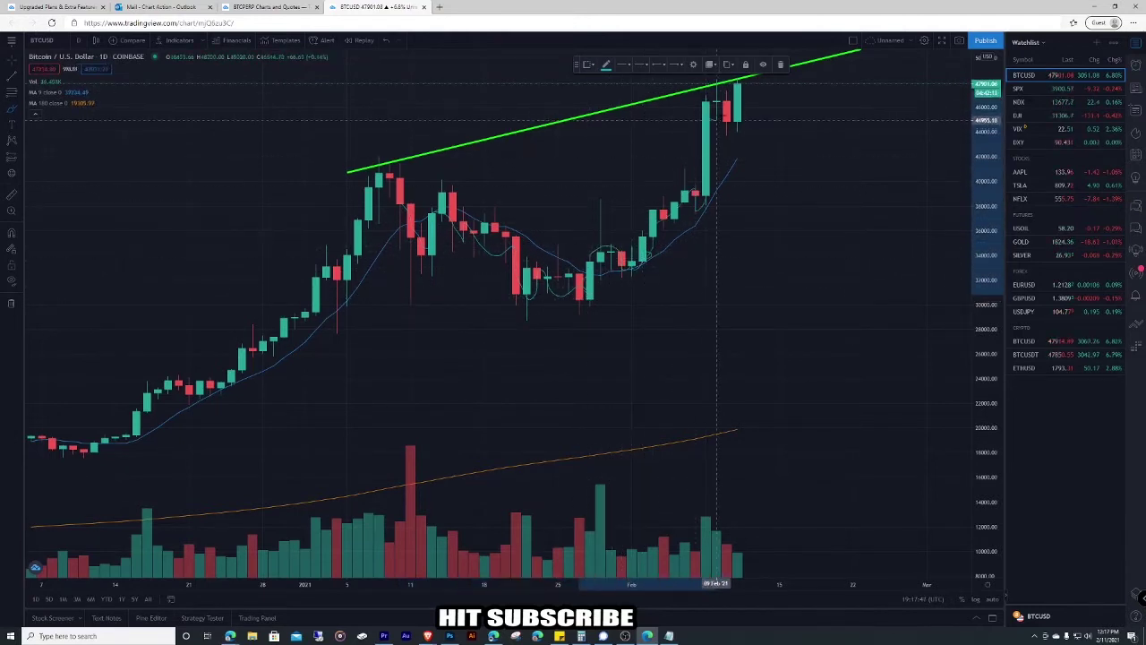
Sketch possible falling price paths beyond the latest candle with the brush, and undo all the brush strokes.
mouse_move(728, 143)
left_mouse_down()
mouse_move(759, 194)
mouse_move(719, 186)
mouse_move(781, 117)
mouse_move(842, 139)
left_mouse_up()
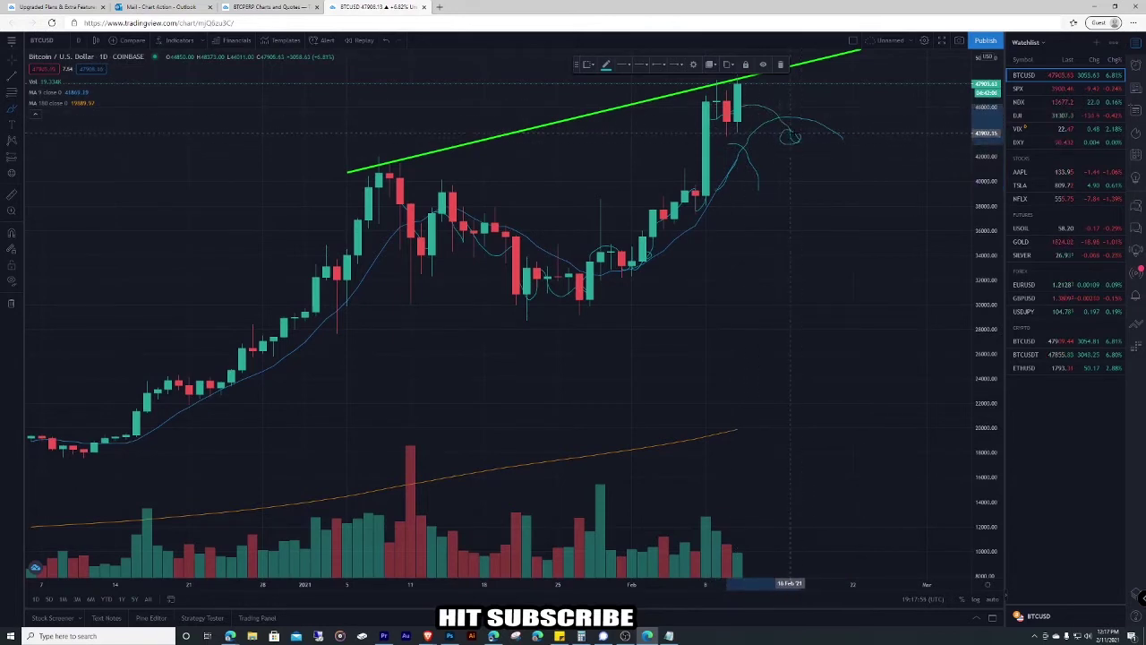
mouse_move(790, 137)
left_mouse_down()
mouse_move(812, 180)
mouse_move(848, 197)
mouse_move(879, 264)
mouse_move(928, 305)
mouse_move(917, 297)
left_mouse_up()
mouse_move(824, 126)
left_mouse_down()
mouse_move(916, 271)
mouse_move(927, 326)
left_mouse_up()
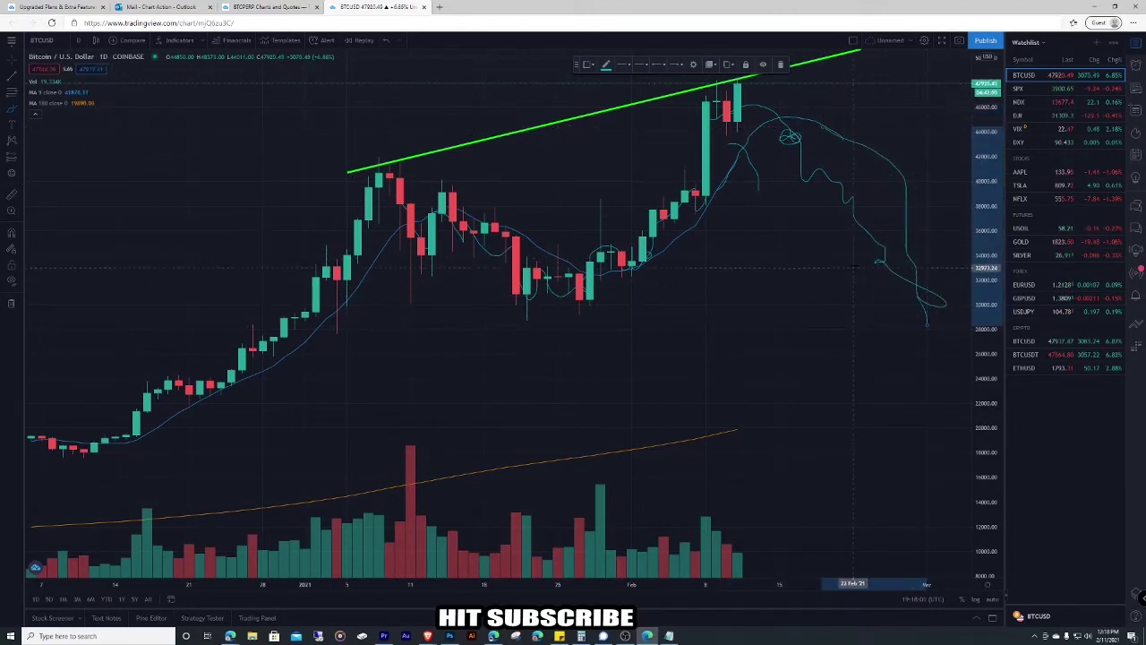
mouse_move(884, 193)
left_mouse_down()
mouse_move(885, 220)
mouse_move(927, 255)
mouse_move(847, 167)
left_mouse_up()
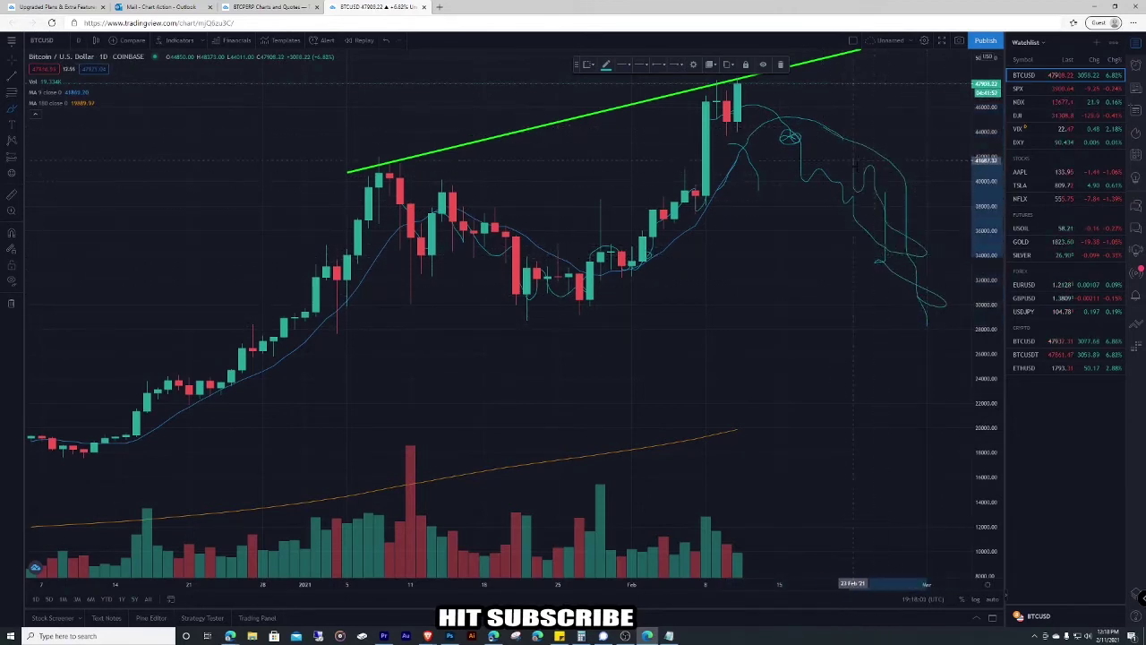
left_click_drag(720, 227, 727, 220)
mouse_move(770, 146)
left_mouse_down()
mouse_move(853, 166)
mouse_move(884, 211)
mouse_move(925, 220)
mouse_move(937, 148)
left_mouse_up()
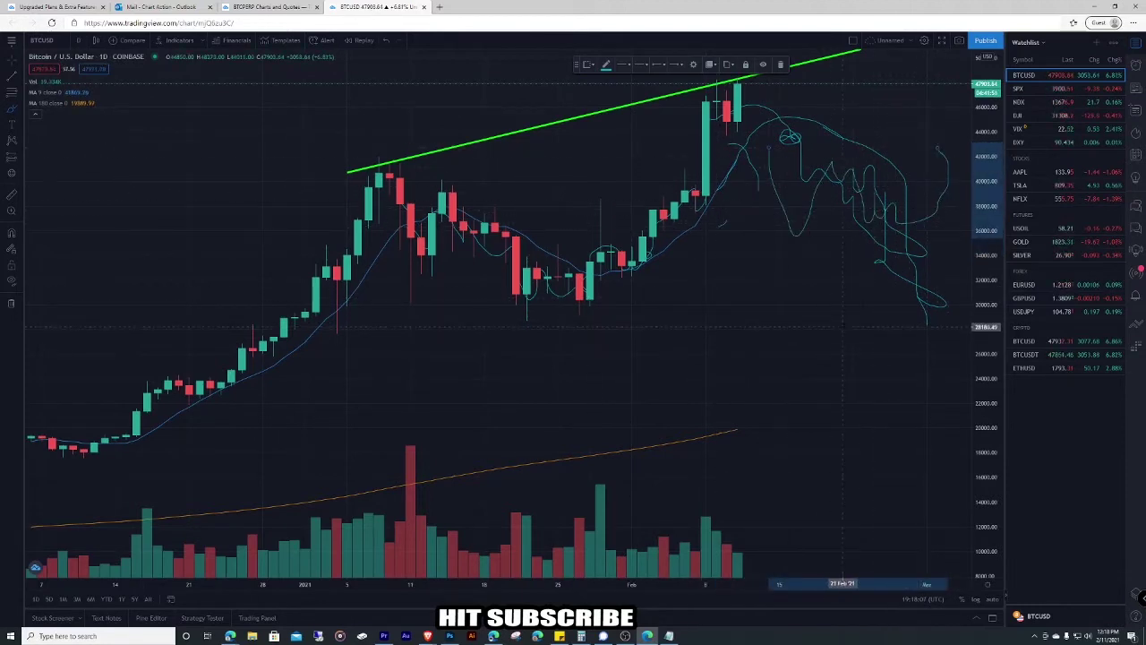
key("ctrl+z")
key("ctrl+z")
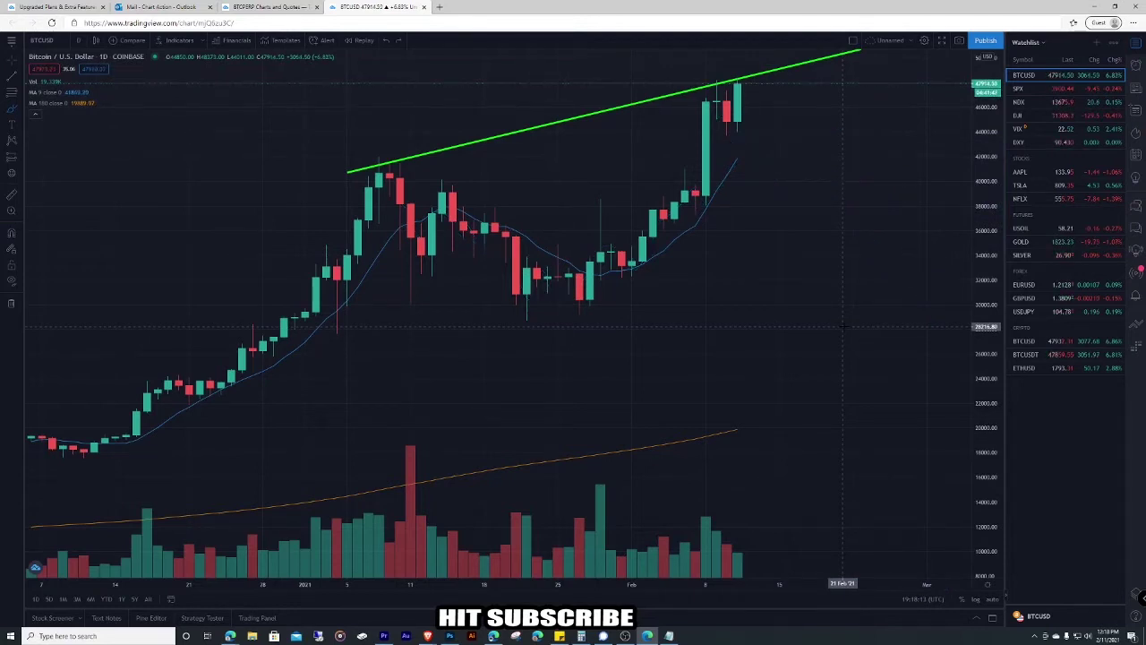
Examine the gap between Bitcoin's price and the 180-period moving average, undoing the brush mark made between them.
scroll(833, 345, "down", 5)
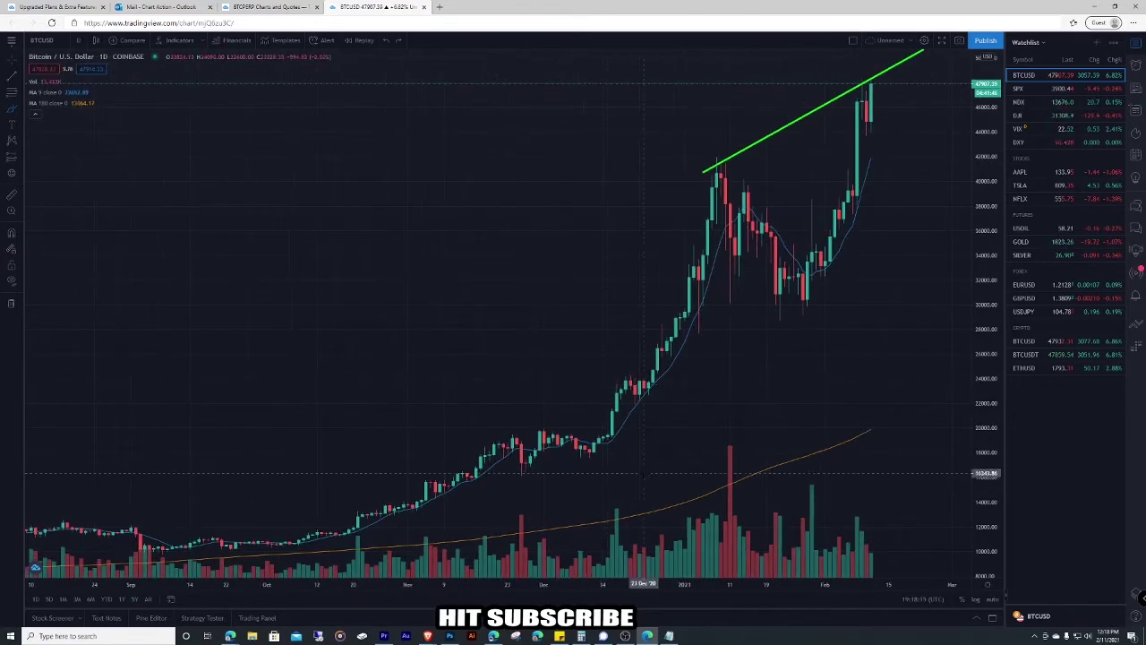
left_click_drag(761, 455, 772, 338)
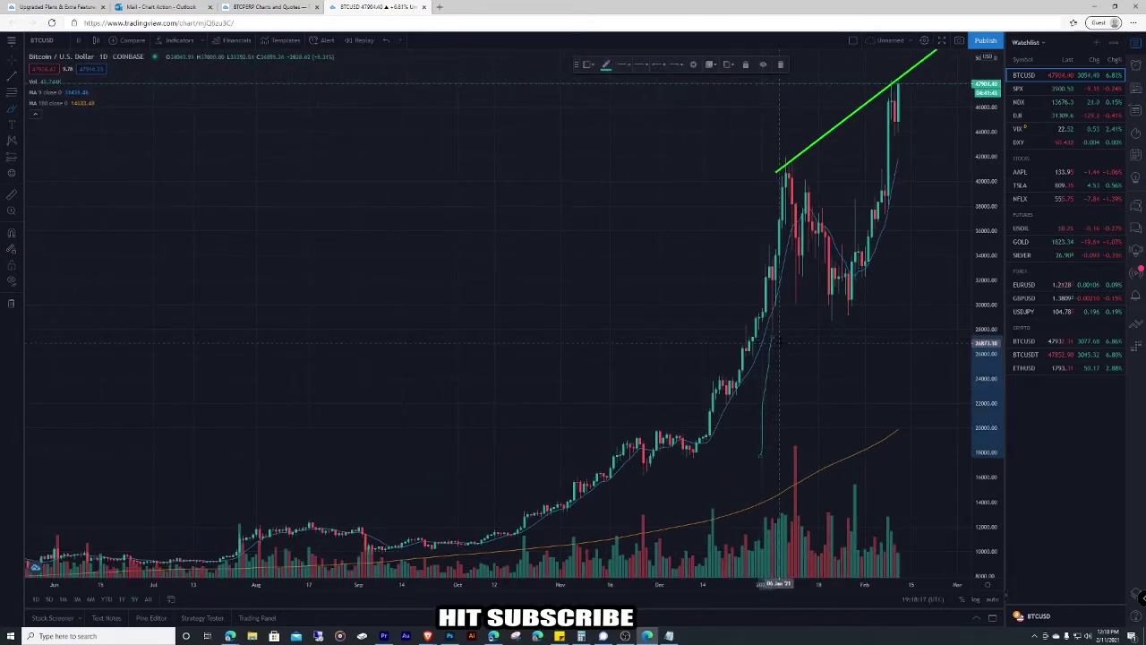
key("ctrl+z")
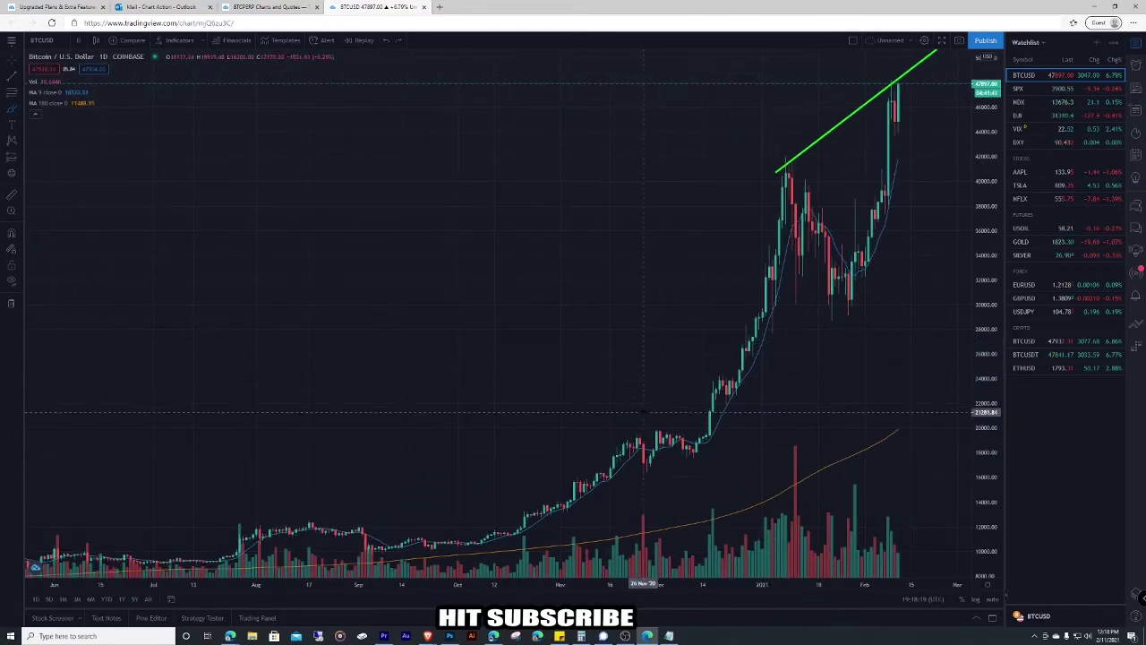
scroll(633, 411, "down", 5)
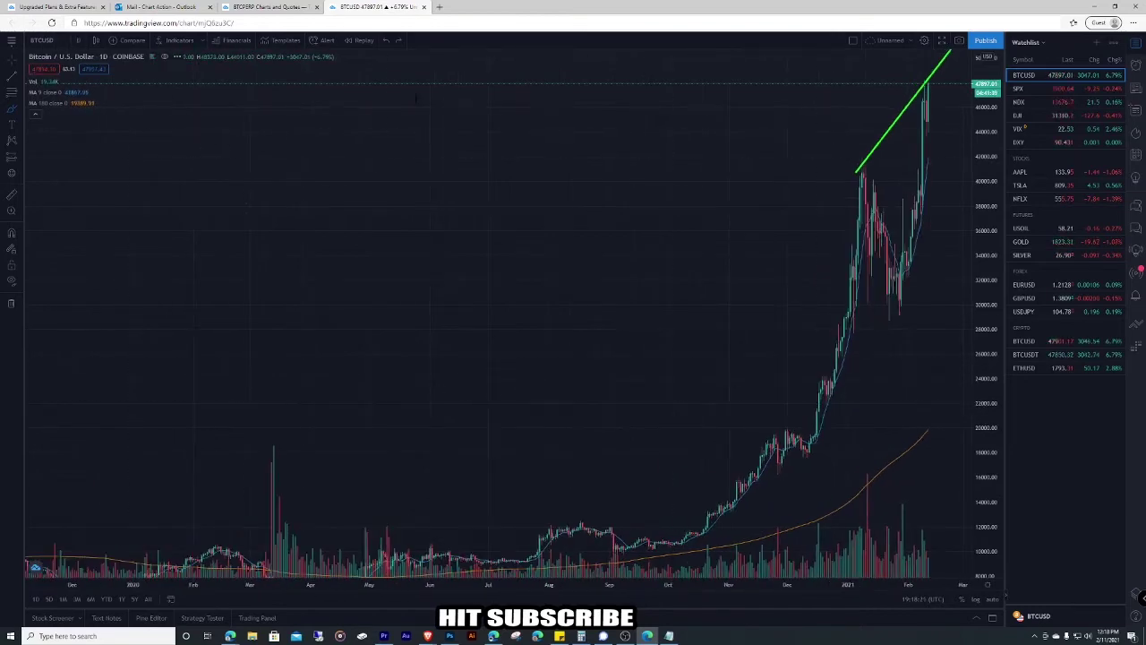
scroll(951, 313, "up", 4)
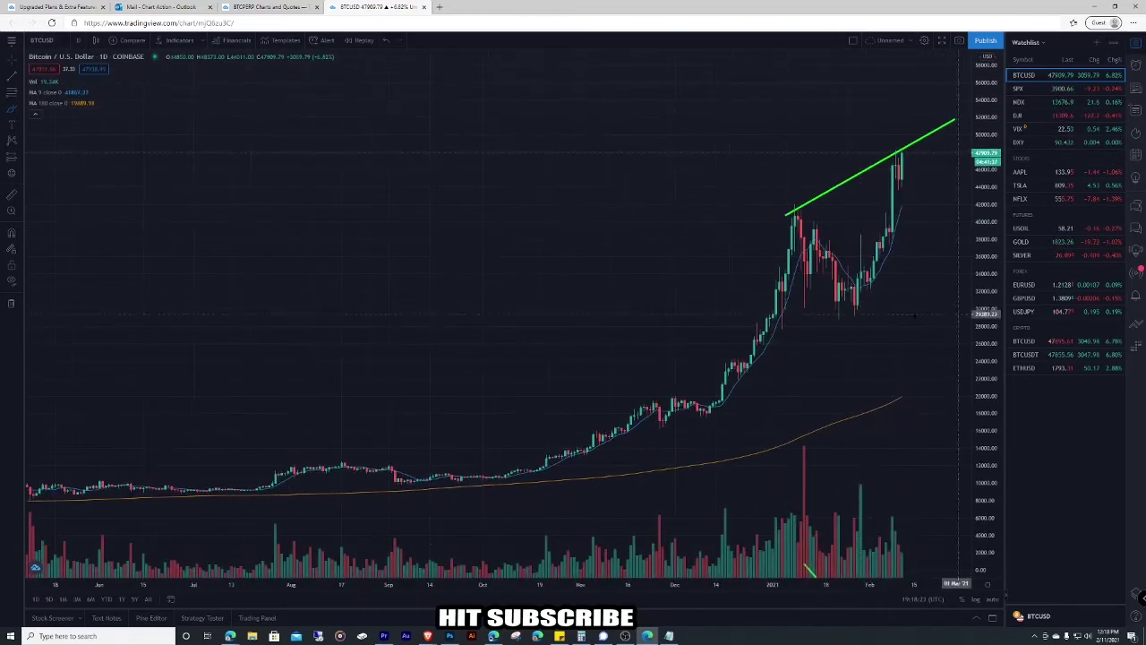
scroll(905, 317, "up", 3)
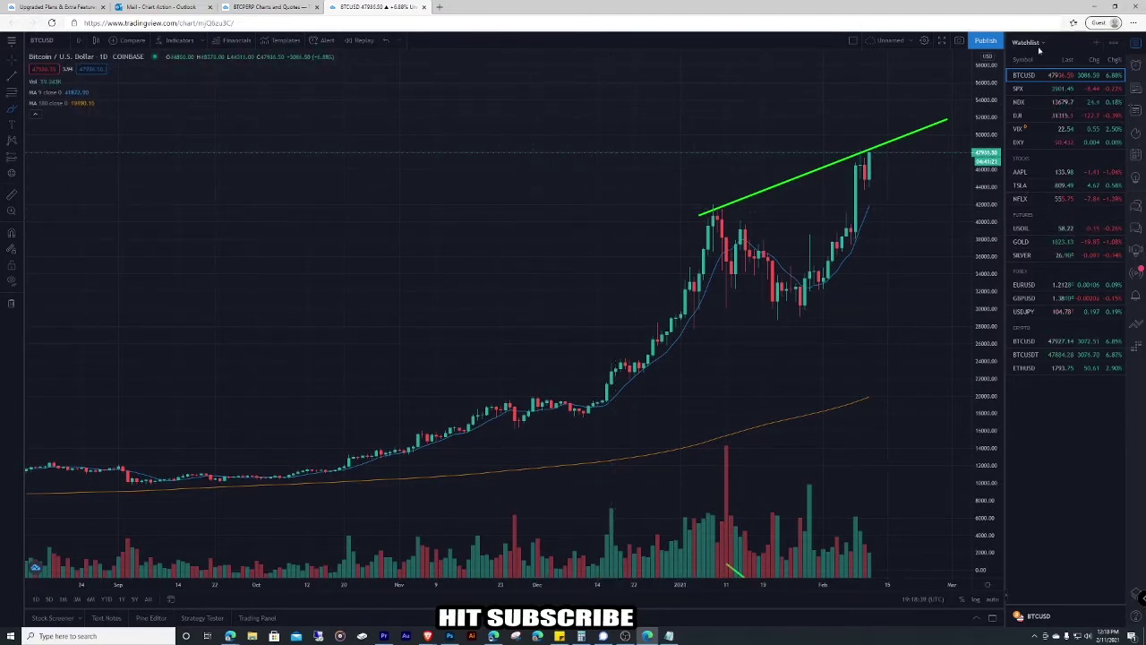
Search for the symbol TSLA and load the NASDAQ Tesla Inc chart.
left_click(39, 41)
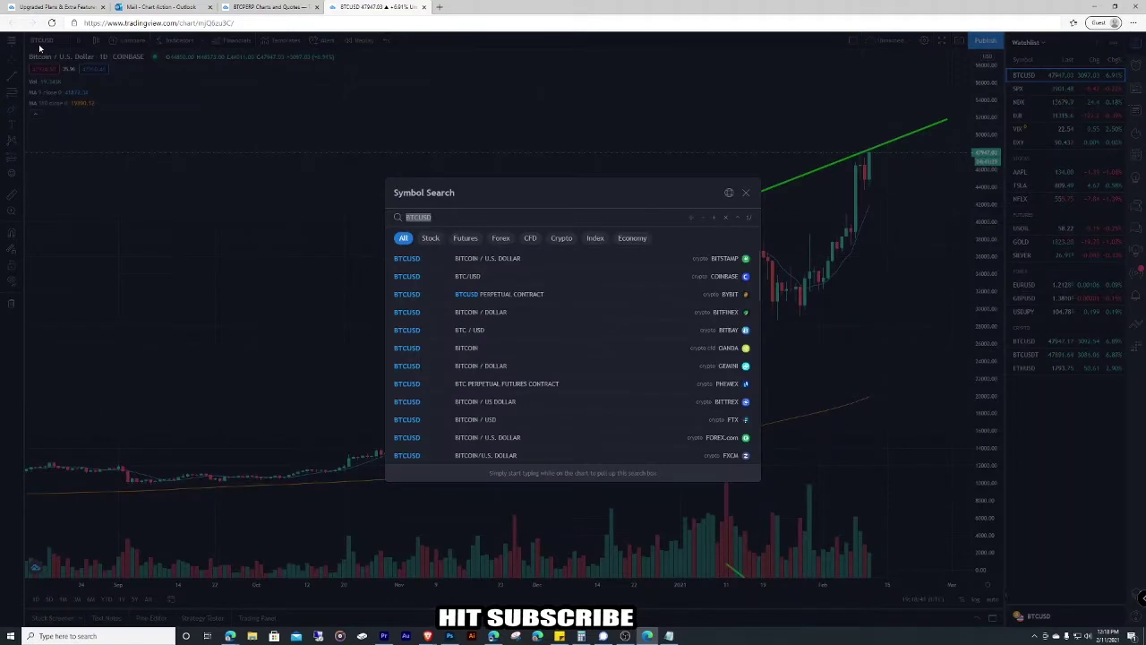
type("TSLA")
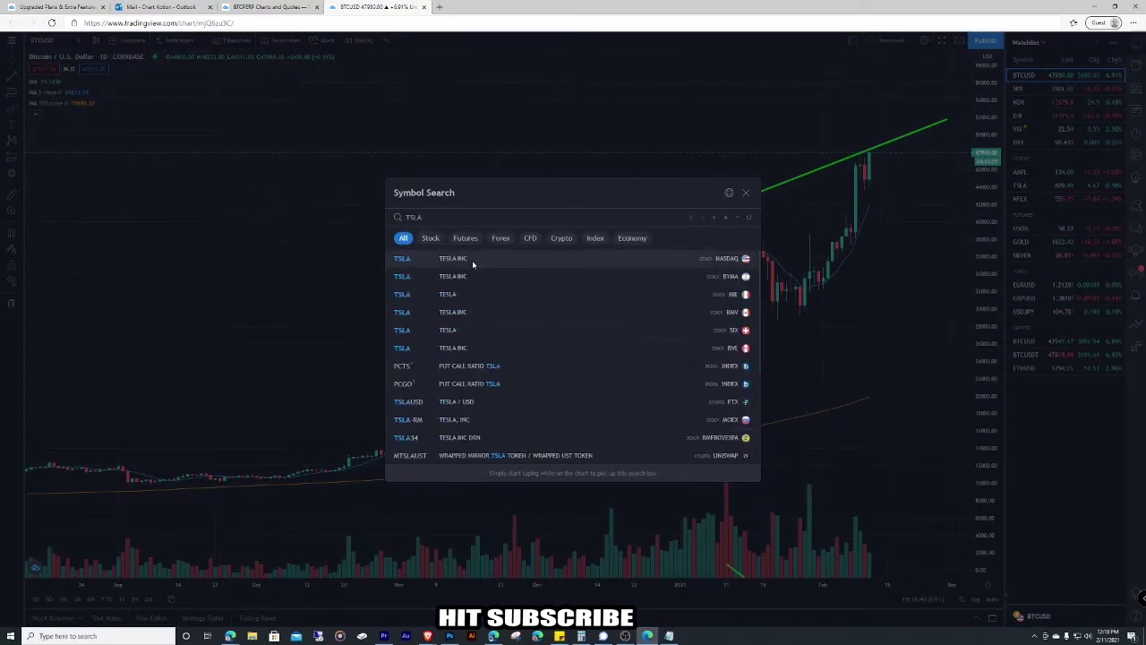
left_click(407, 259)
scroll(744, 284, "down", 4)
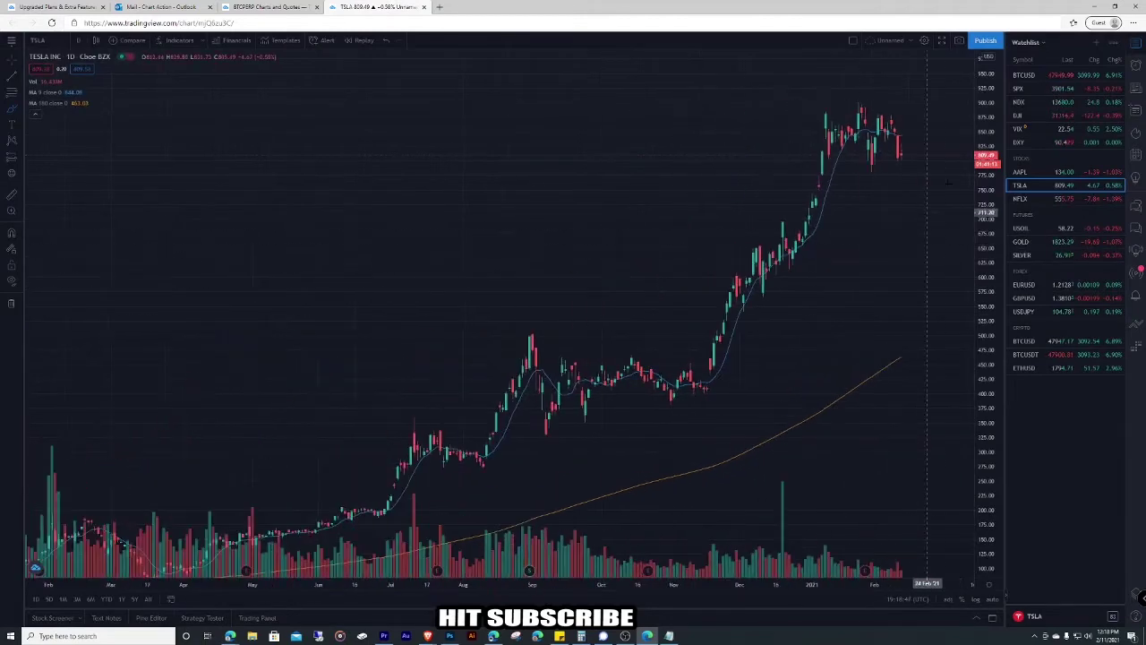
View Tesla on the 1 week interval and examine how its price follows the 9-period moving average.
left_click(79, 40)
left_click(86, 337)
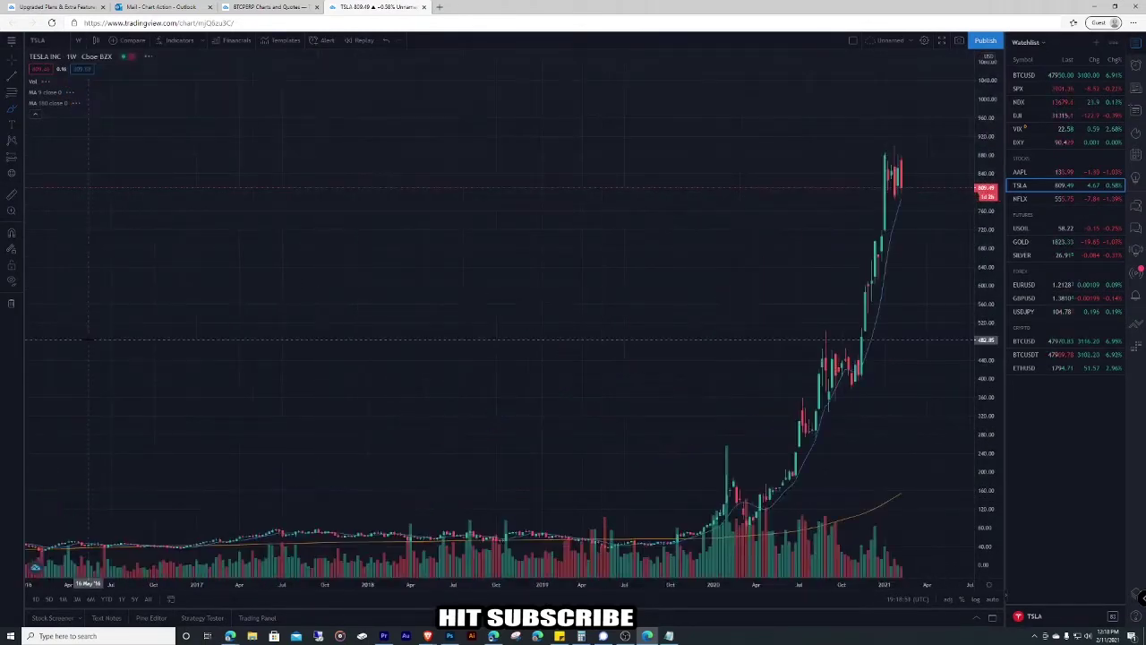
scroll(458, 339, "up", 4)
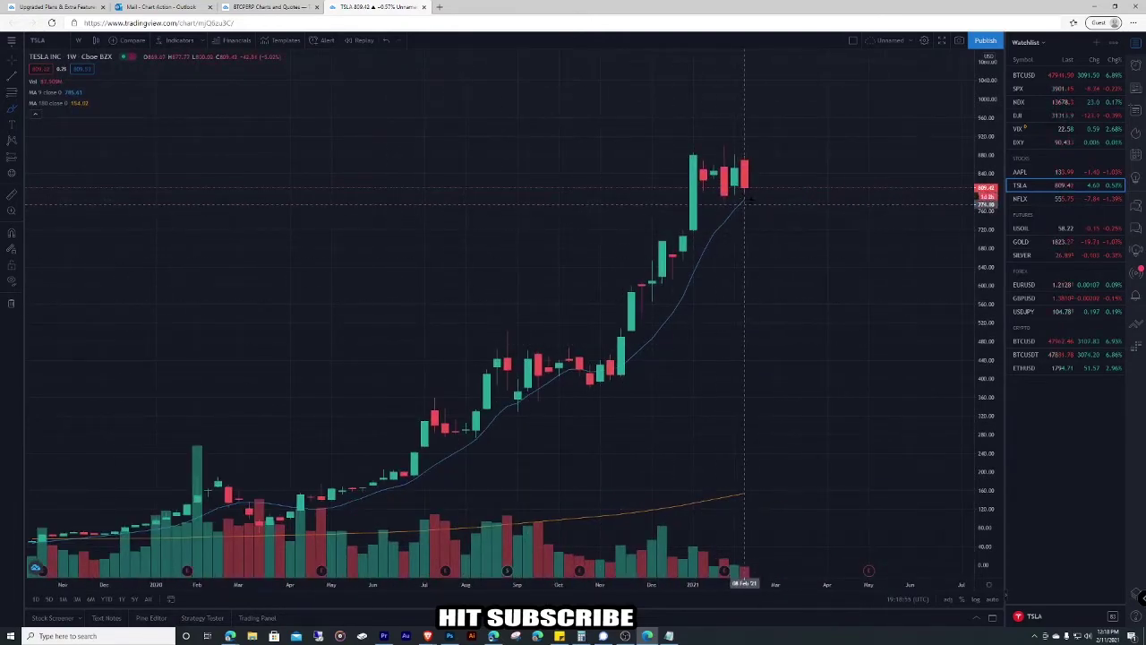
scroll(755, 199, "down", 4)
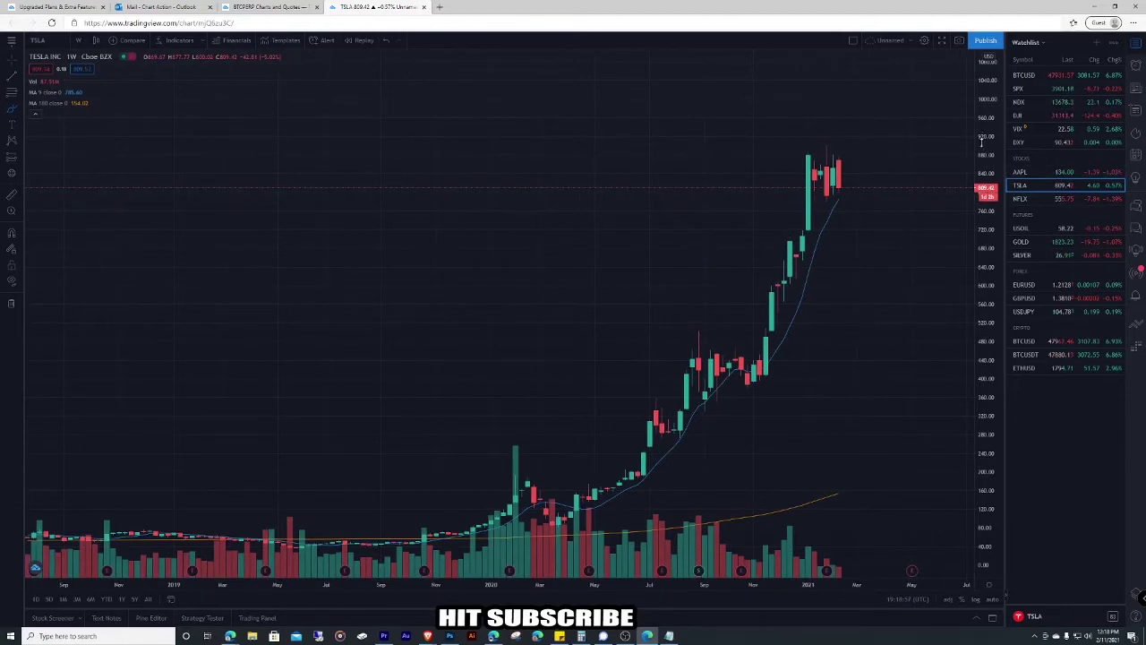
left_click_drag(986, 310, 987, 394)
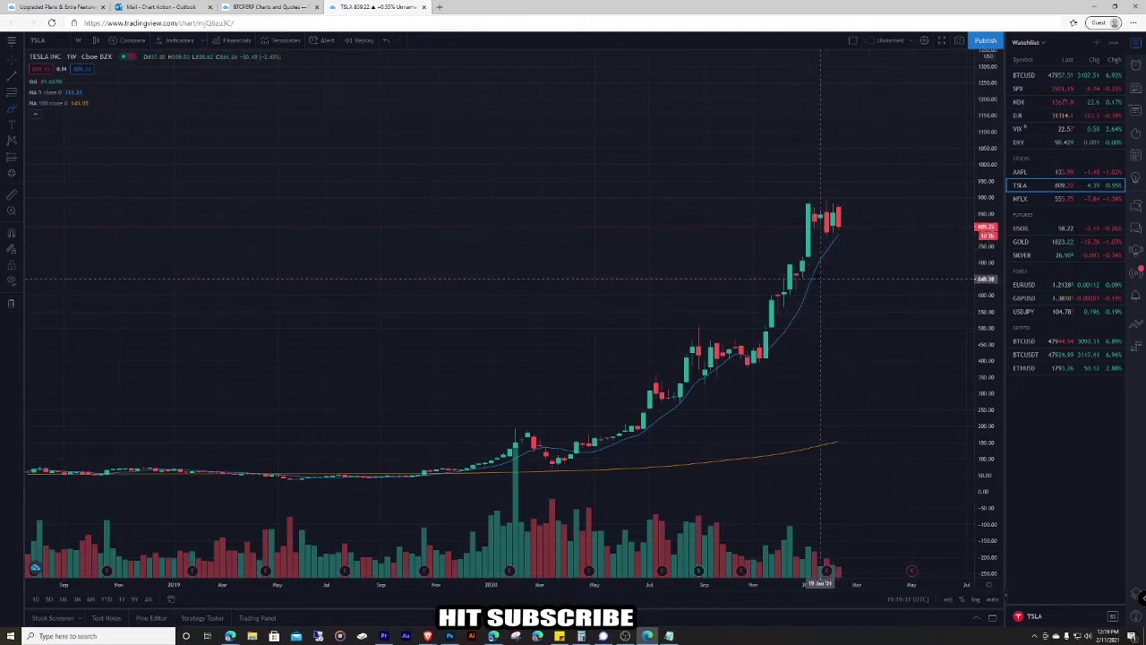
Return the Tesla chart to the 1 day interval and examine the 180-period moving average, deleting the brush stroke made near it.
left_click(71, 57)
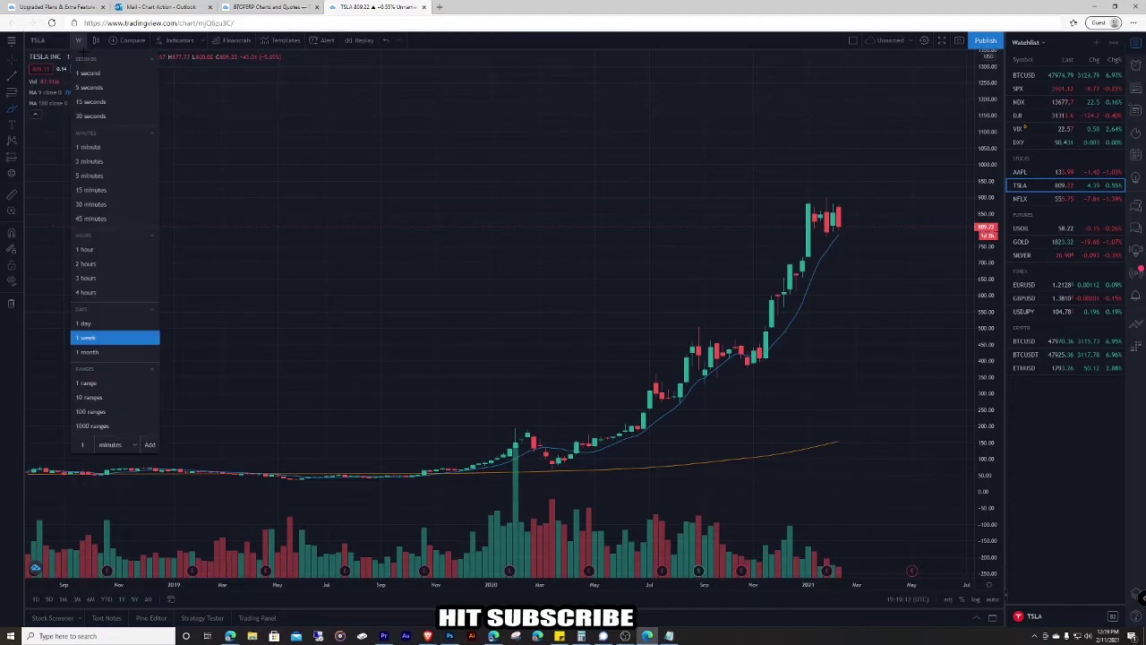
left_click(90, 321)
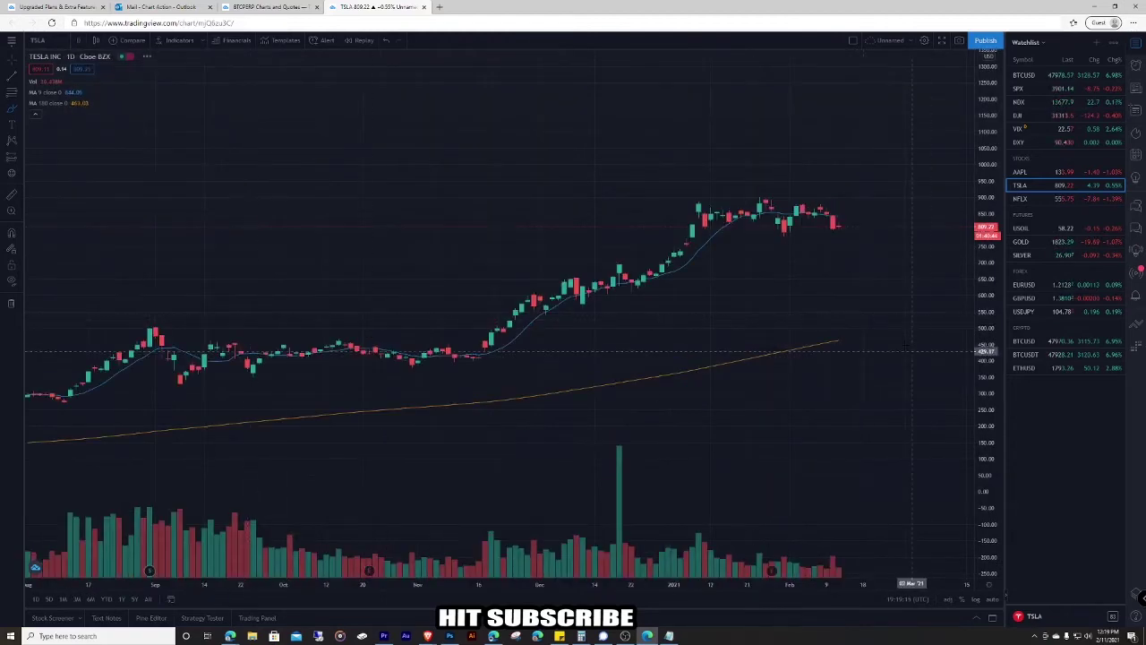
scroll(896, 251, "down", 5)
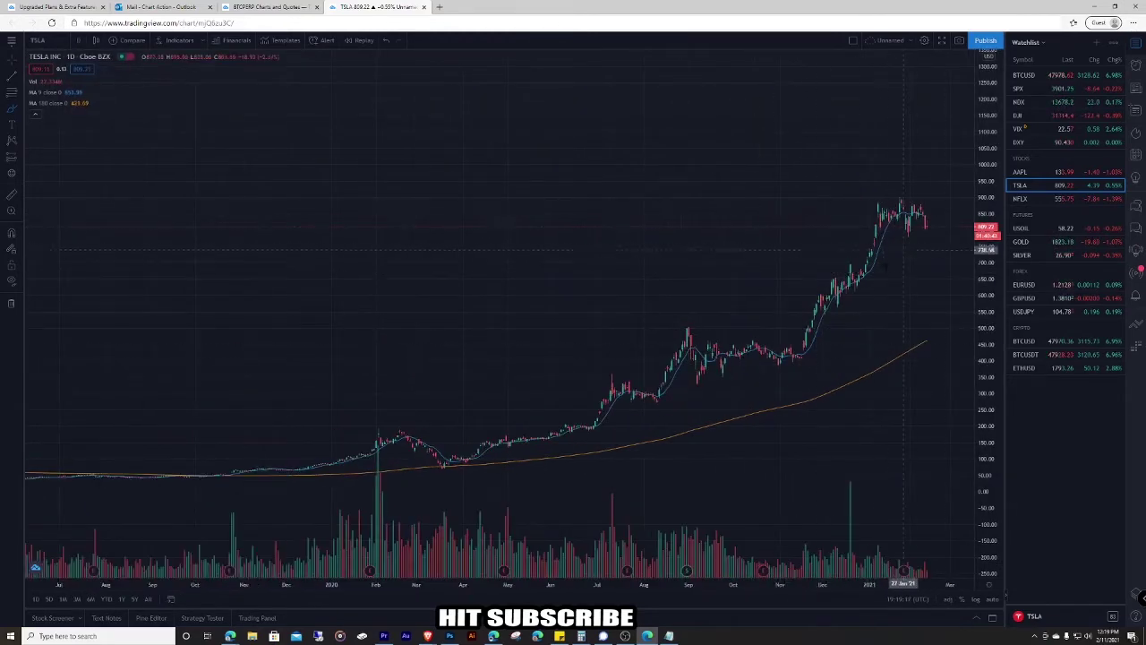
scroll(873, 242, "up", 4)
left_click_drag(995, 418, 993, 274)
left_click_drag(917, 299, 828, 362)
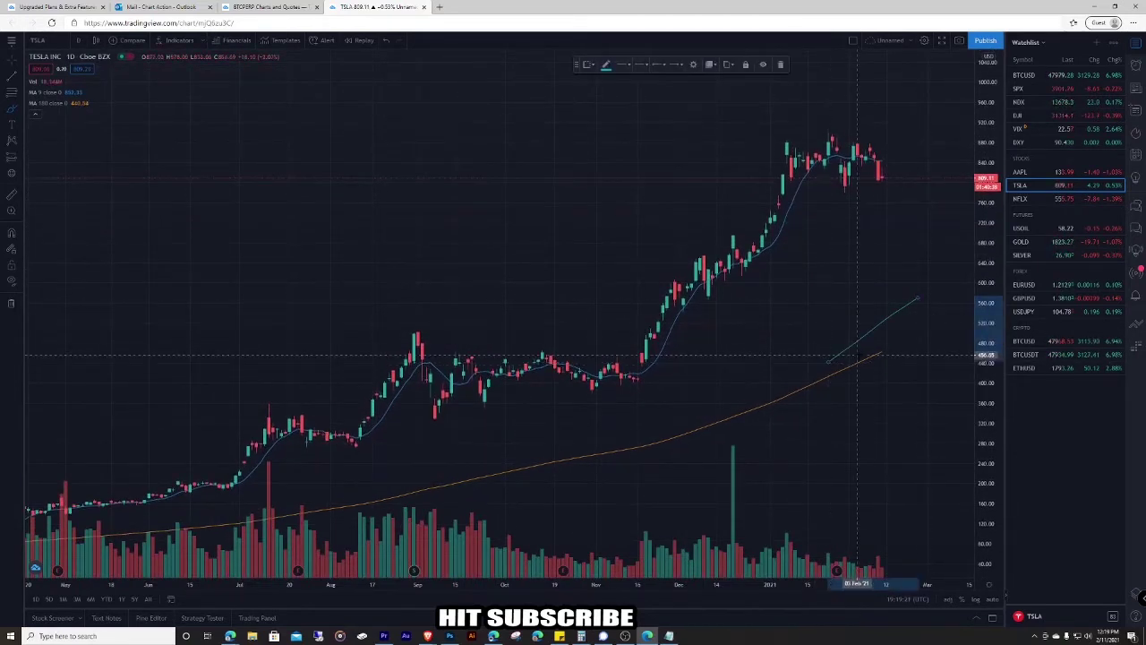
key("Delete")
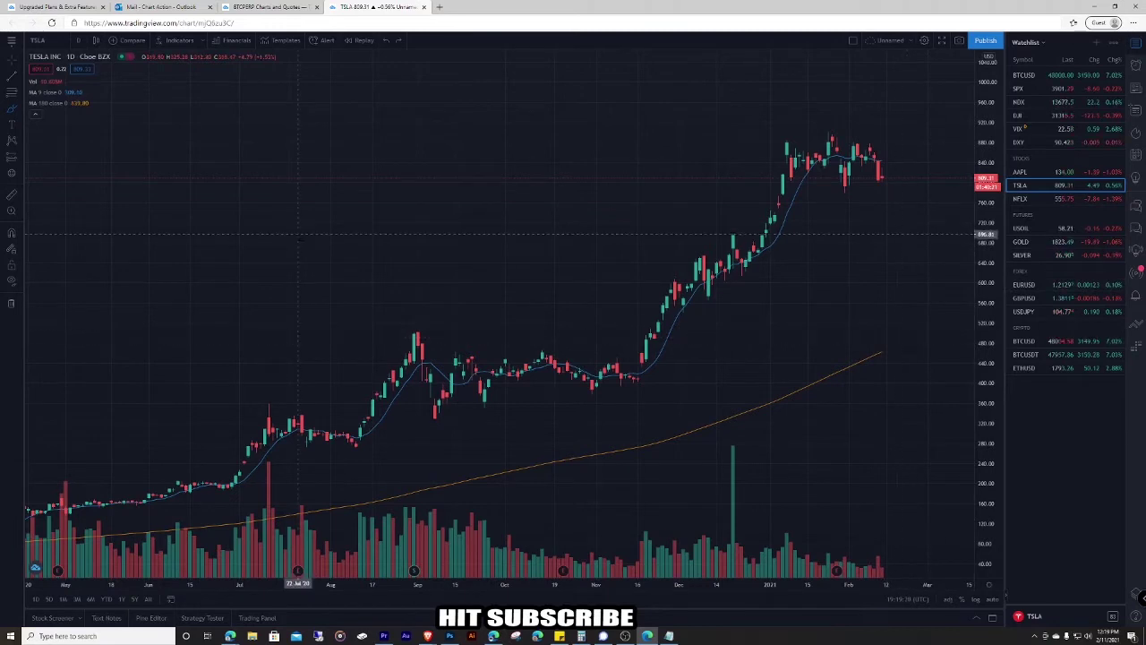
Search for the symbol HPQ, load the HP Incorporated chart and examine its price history against the moving averages.
left_click(59, 56)
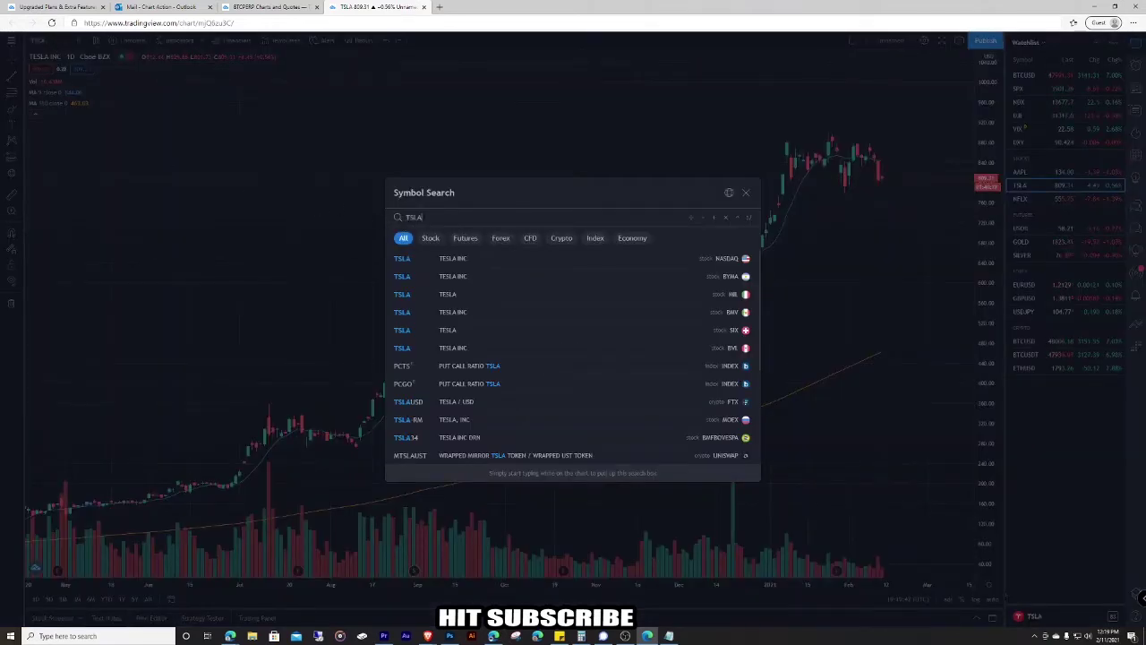
key("BackSpace")
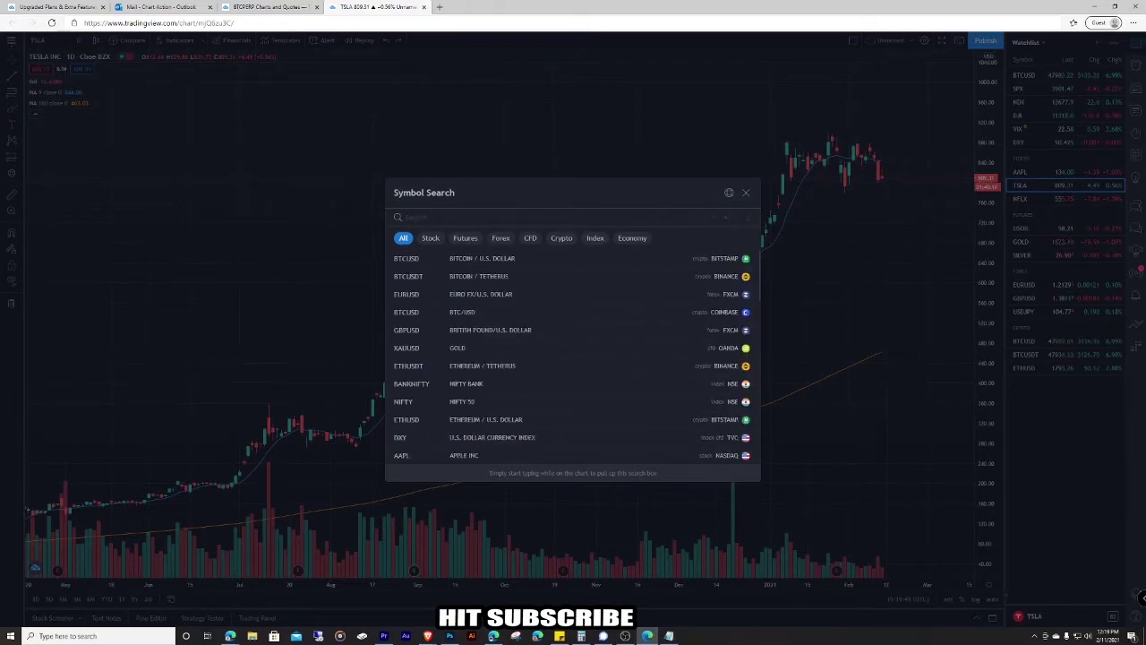
type("HP")
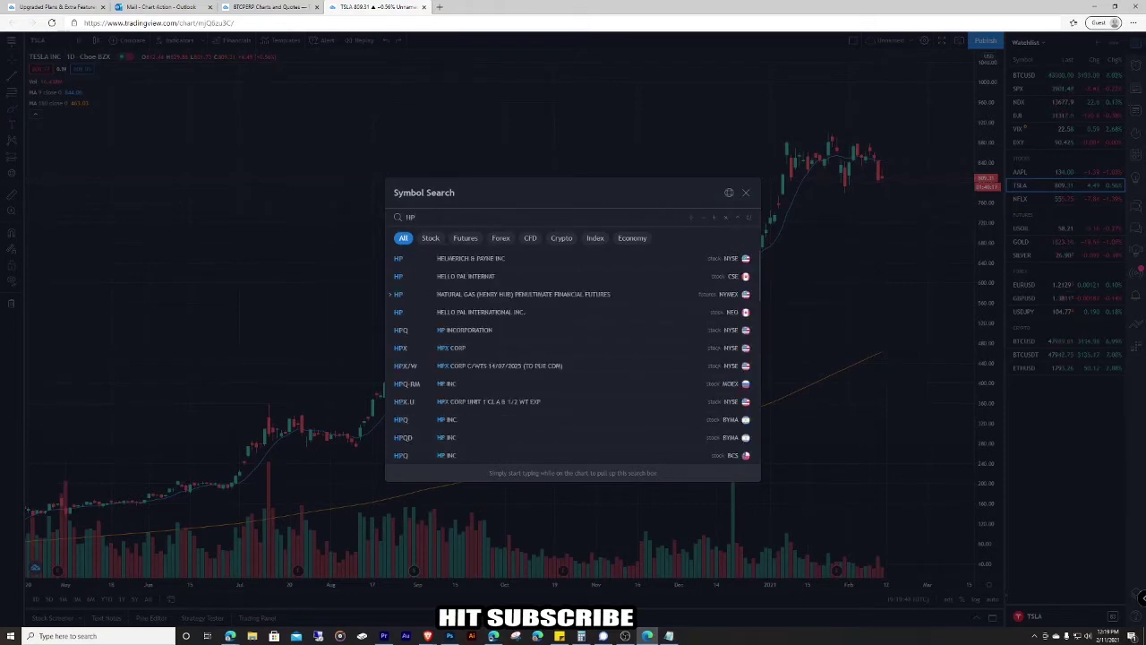
type("Q")
left_click(468, 260)
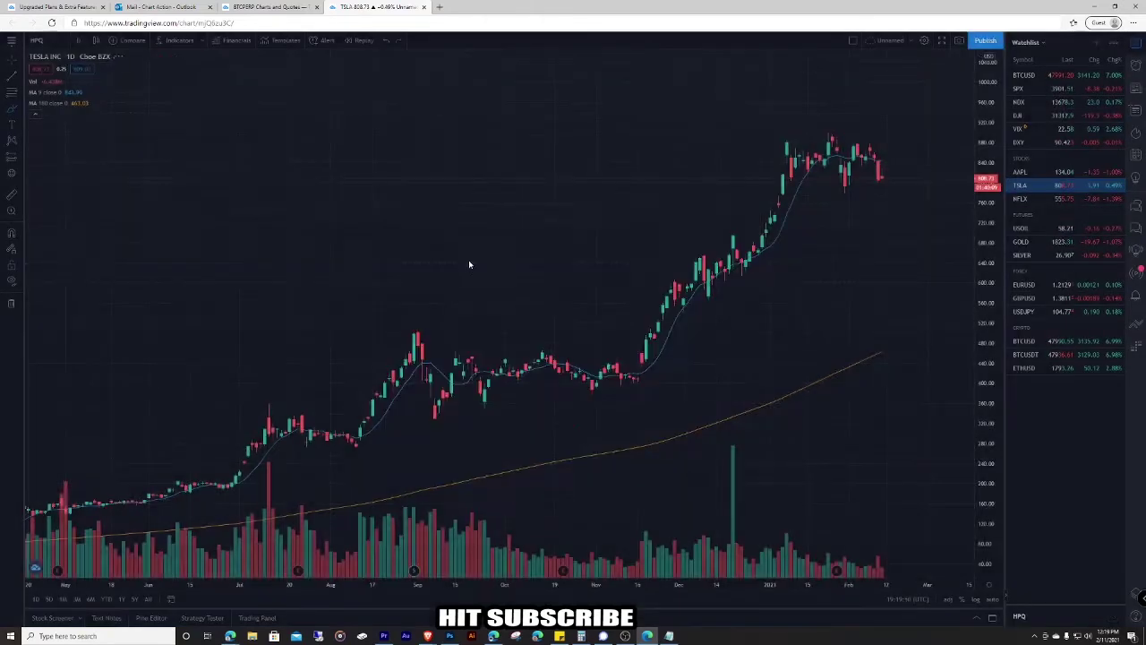
scroll(475, 260, "down", 5)
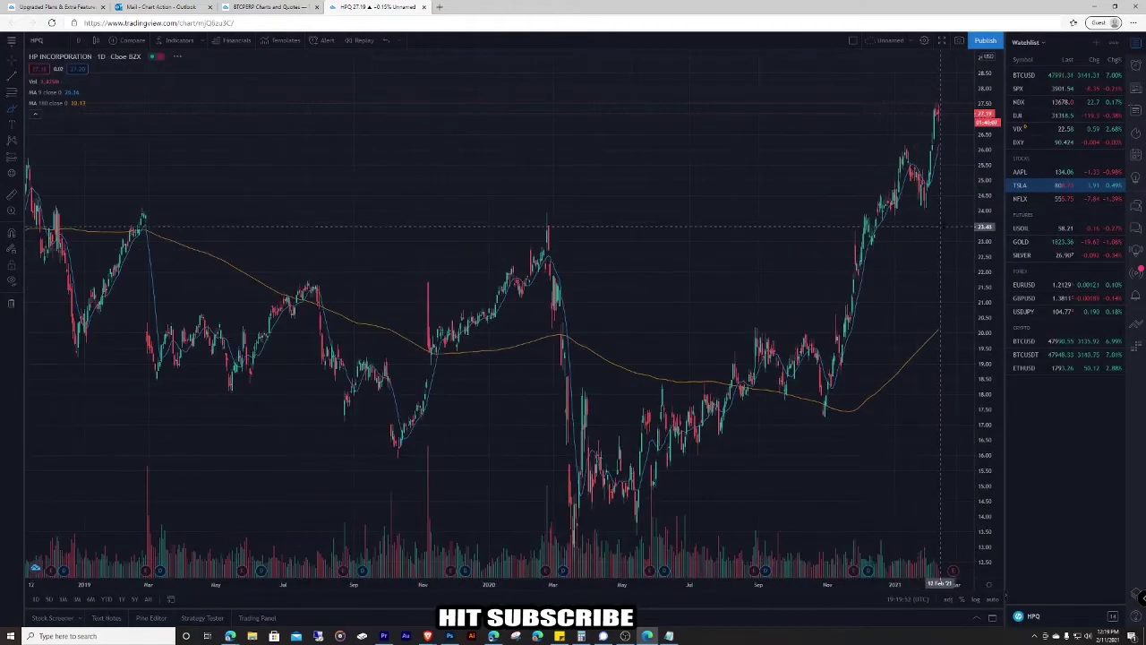
left_click_drag(982, 156, 983, 287)
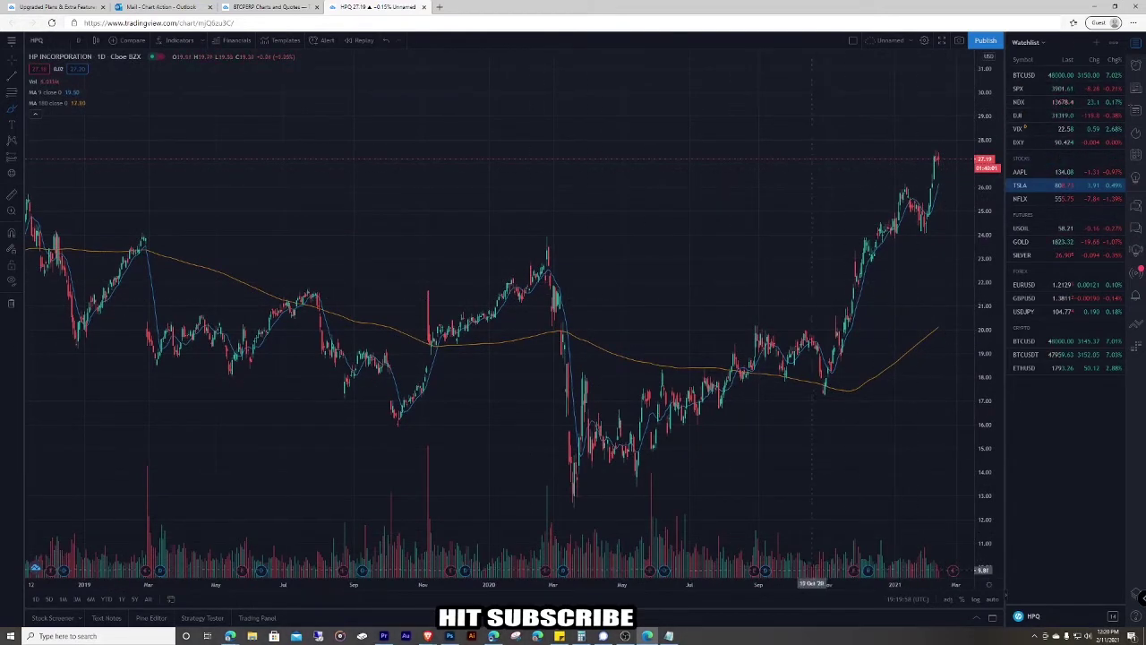
scroll(621, 501, "down", 3)
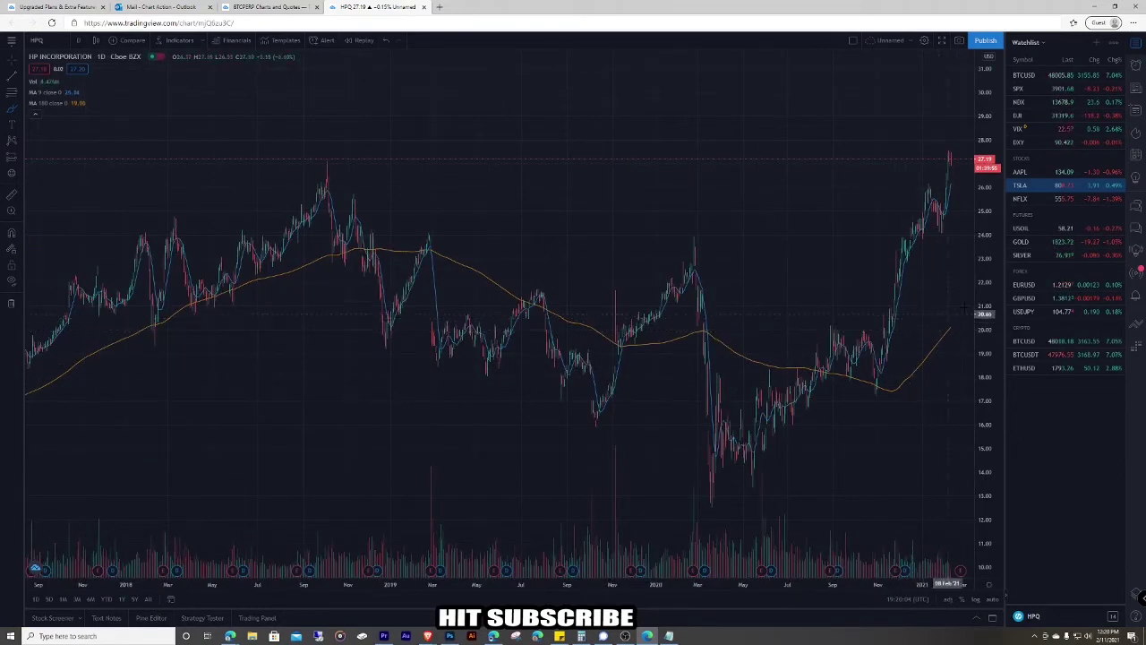
View USOIL from the watchlist and switch to the NFLX chart, removing the stray brush stroke from it.
left_click(1021, 229)
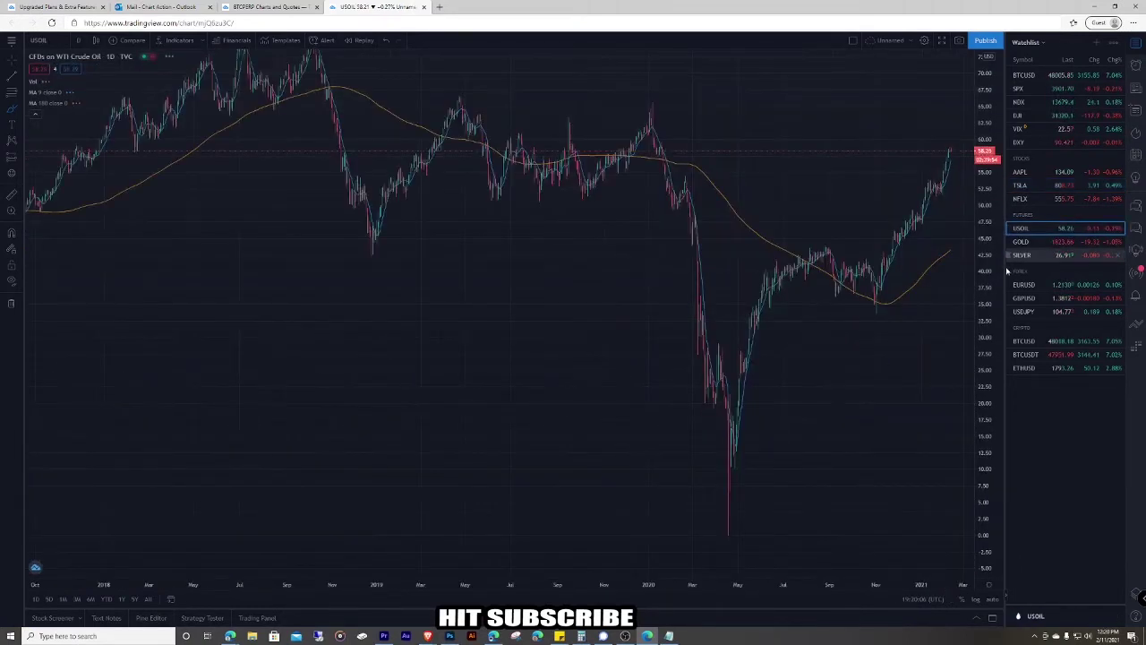
key("Up")
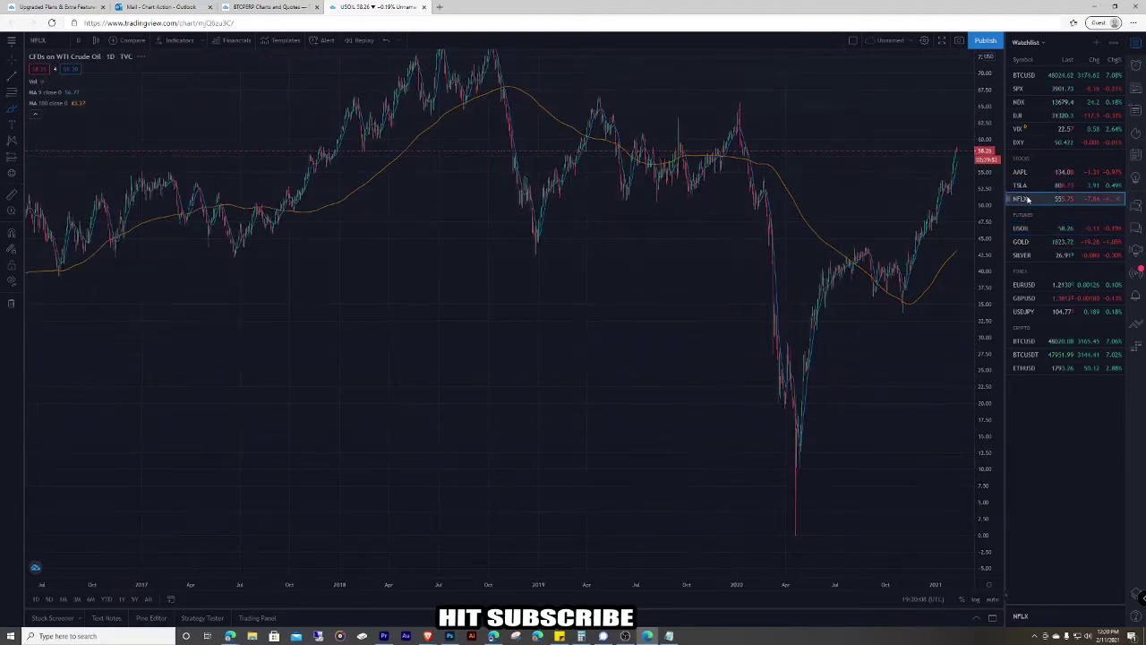
mouse_move(988, 185)
left_mouse_down()
mouse_move(985, 427)
mouse_move(781, 428)
left_mouse_up()
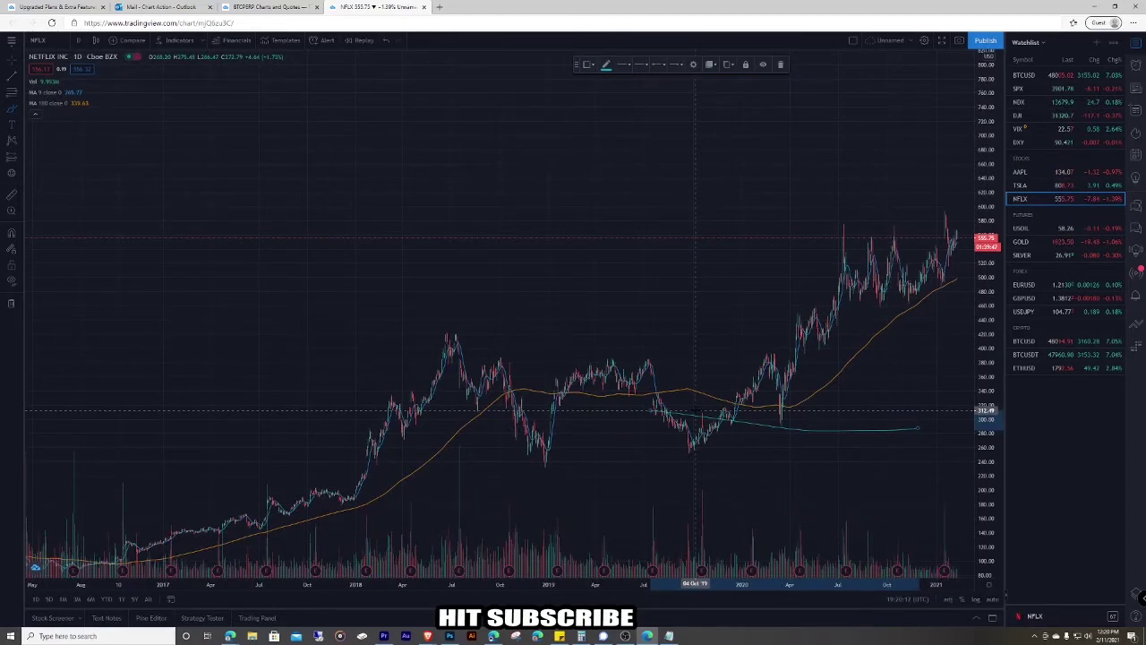
key("Escape")
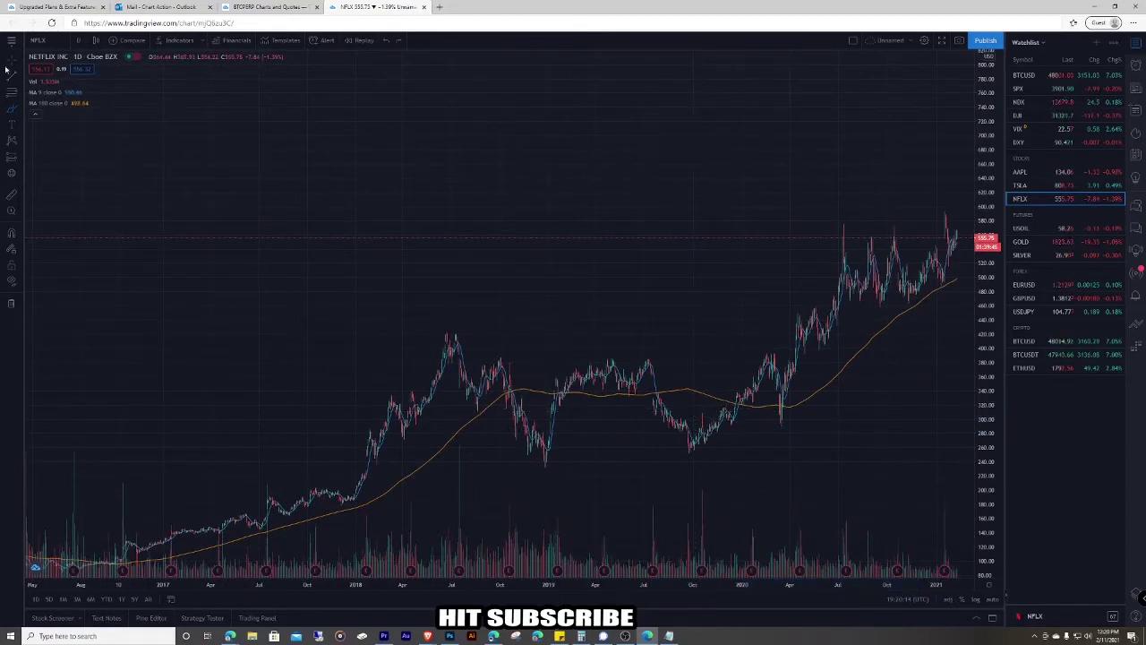
Examine Netflix's multi-year daily price history in relation to the 180-period moving average.
left_click_drag(503, 246, 331, 195)
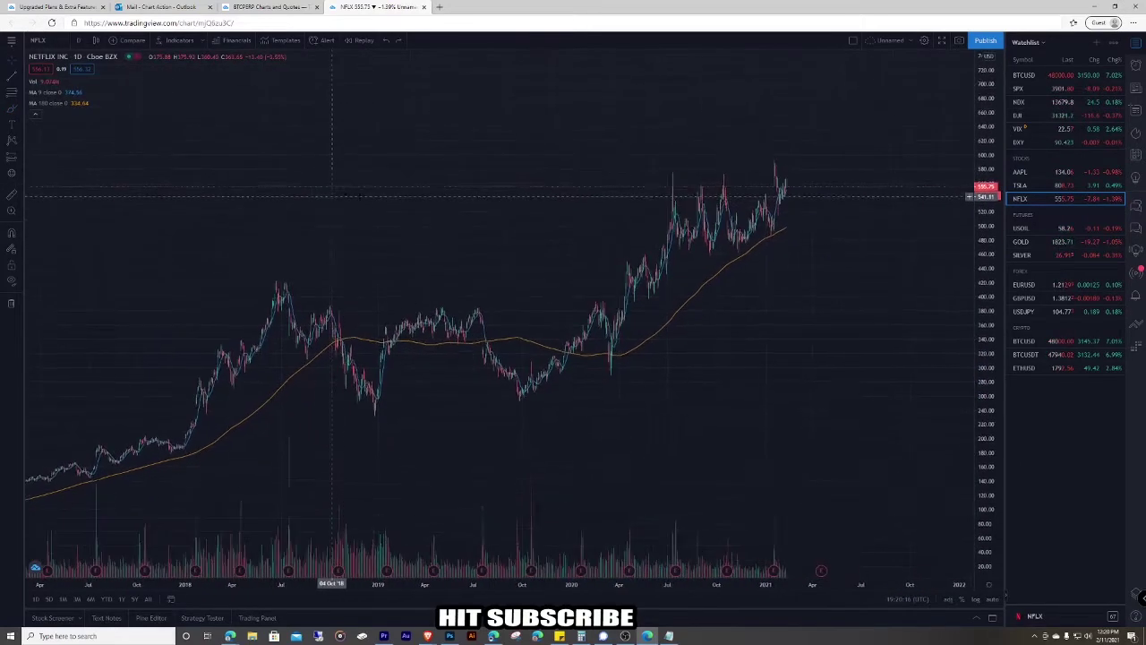
scroll(757, 260, "down", 4)
left_click_drag(985, 154, 985, 314)
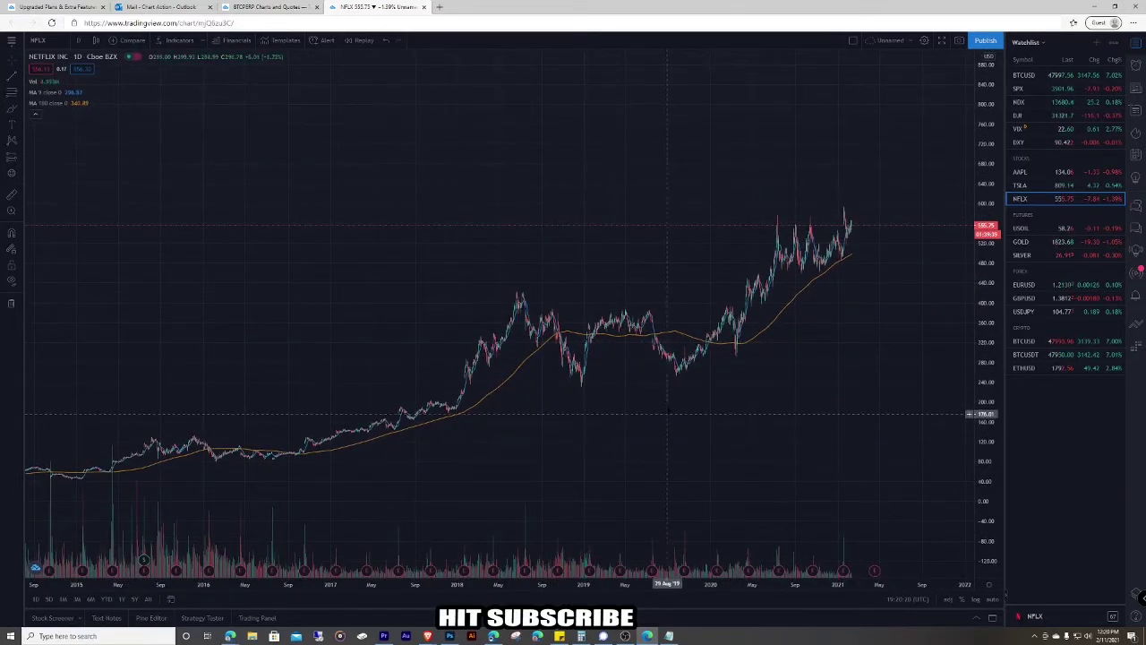
scroll(676, 408, "down", 3)
scroll(697, 413, "up", 1)
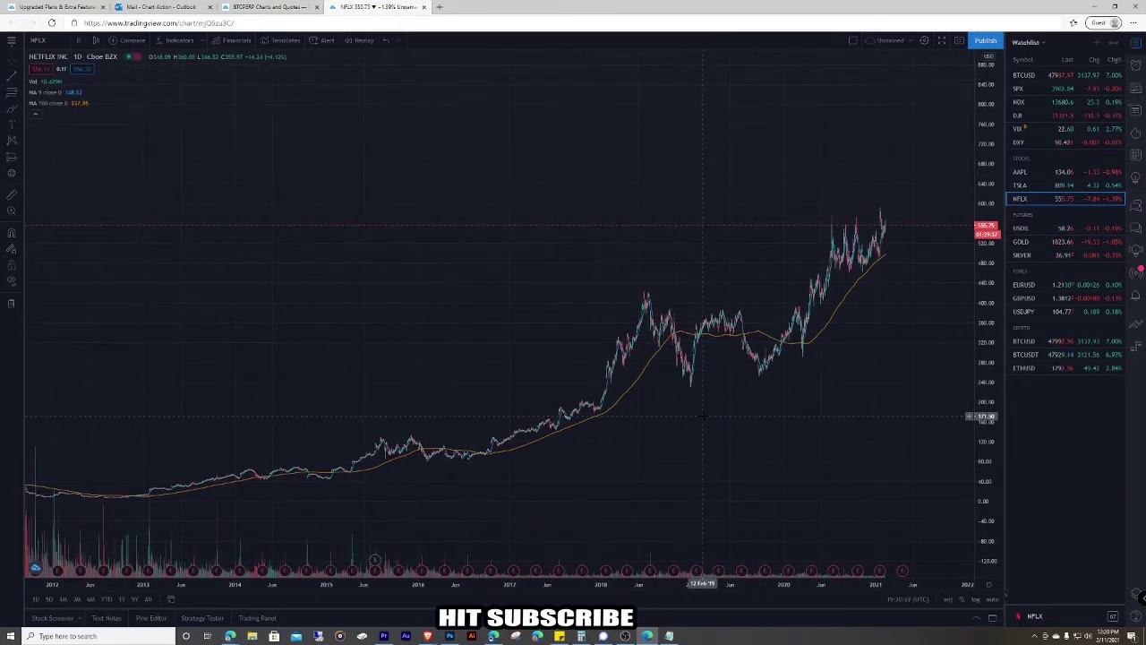
scroll(741, 421, "up", 3)
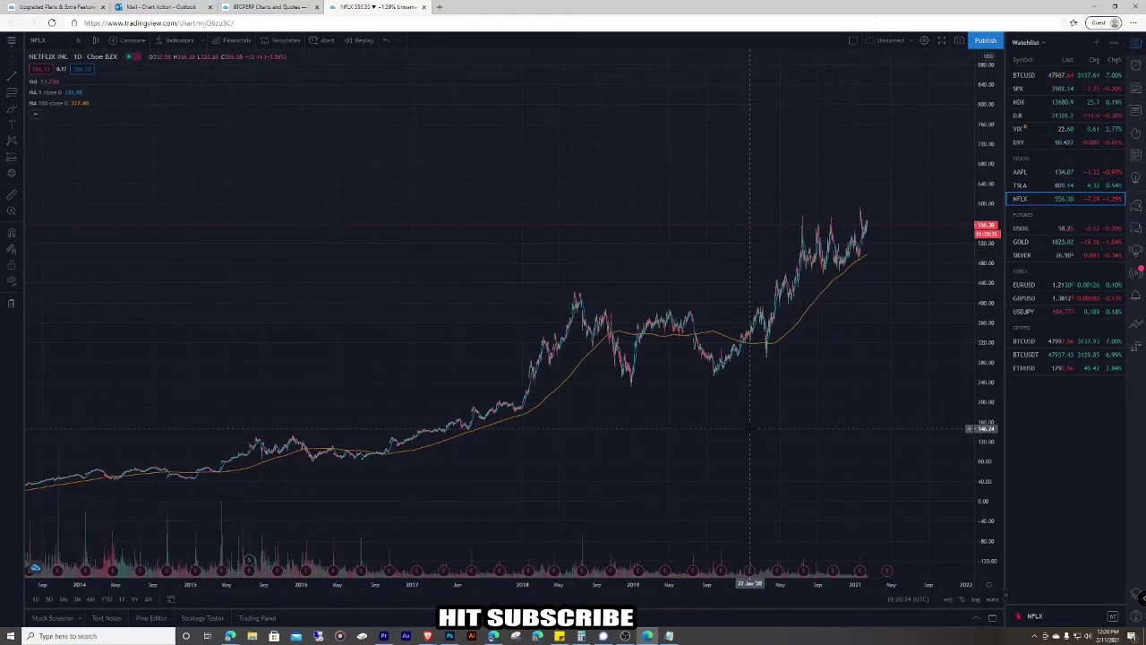
scroll(756, 434, "up", 2)
scroll(750, 432, "up", 2)
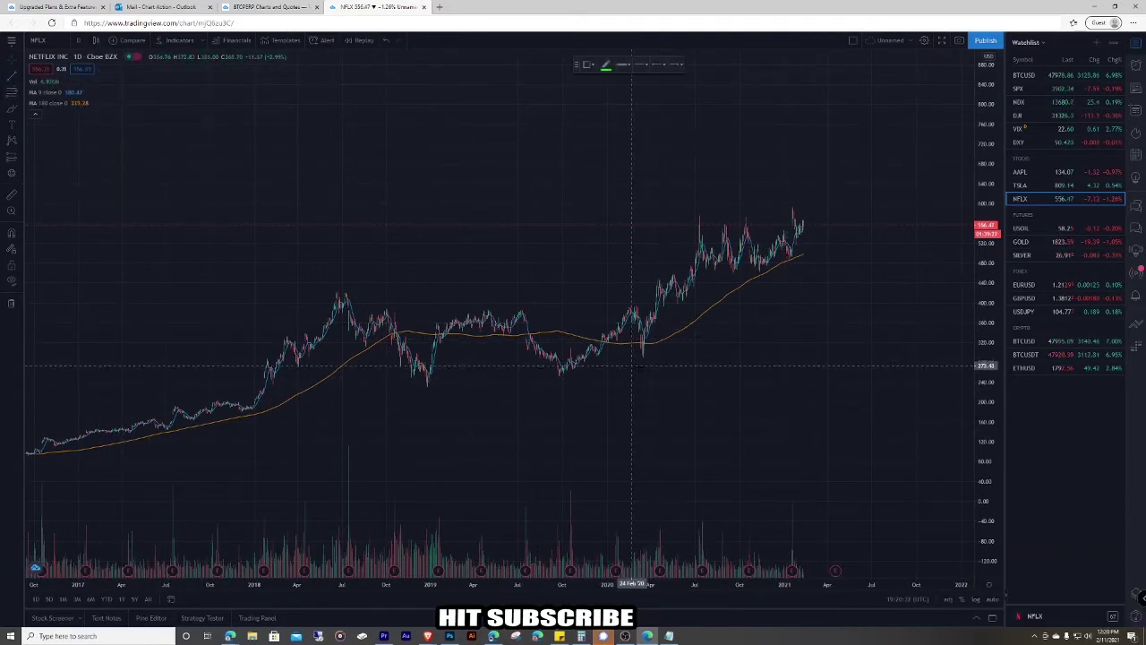
Switch the Netflix chart to the 1 week interval and bring its full price history into view.
left_click(79, 41)
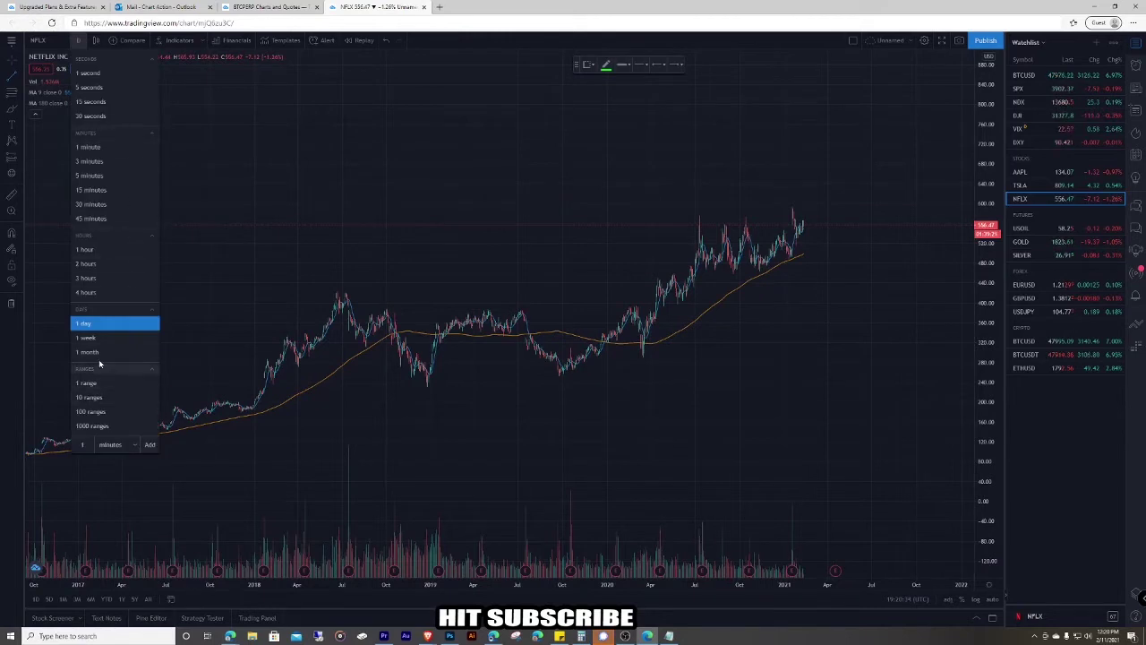
left_click(95, 338)
scroll(918, 381, "down", 6)
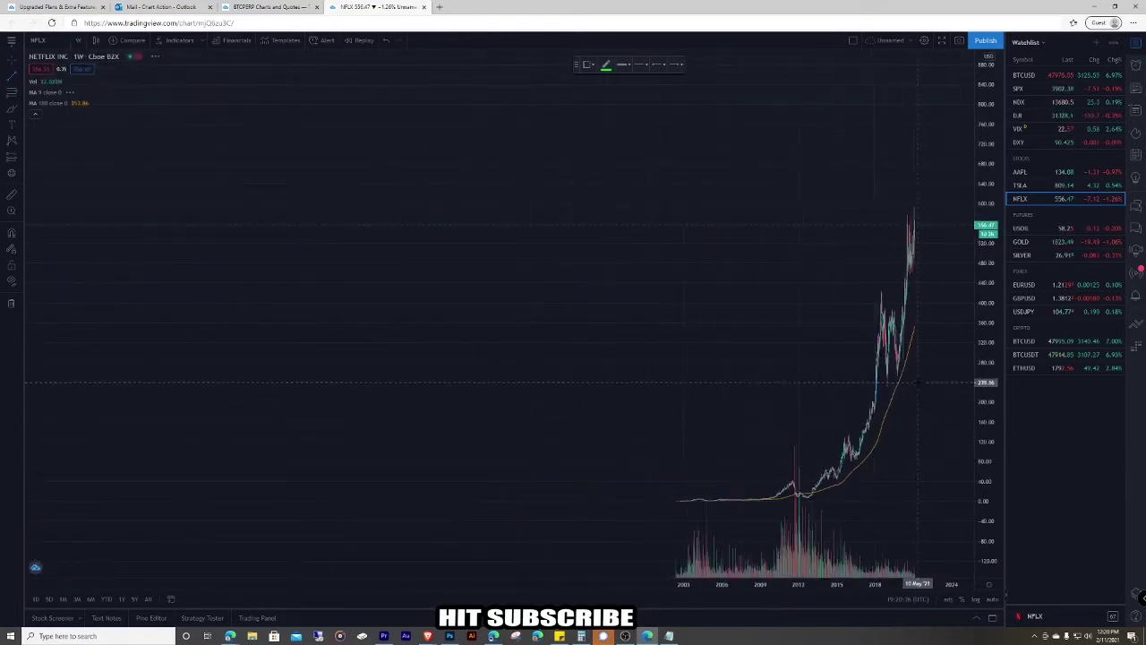
scroll(918, 380, "up", 3)
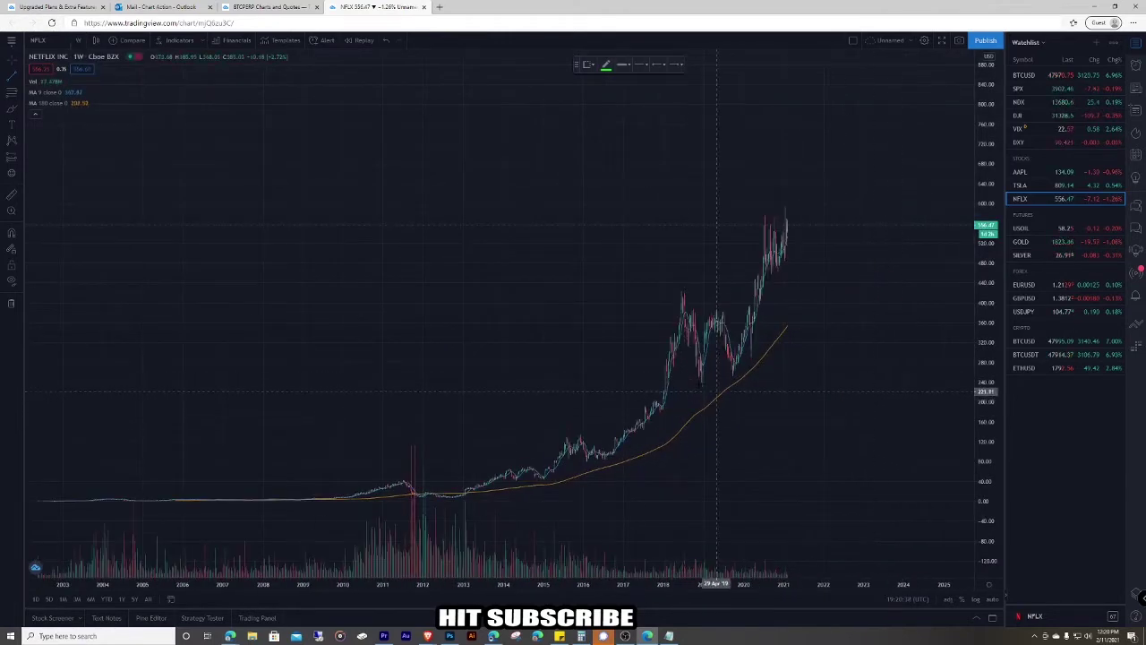
Draw a rising trend line under Netflix's lows, from about 77 in August 2016 to about 535 in December 2024.
left_click(10, 79)
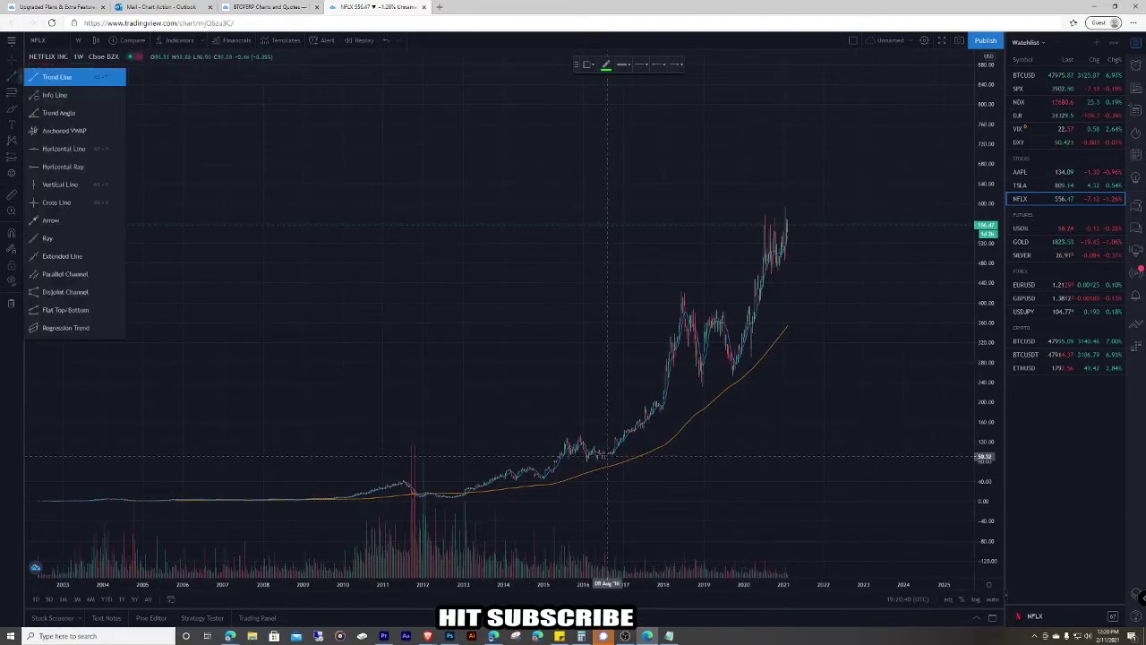
left_click(607, 463)
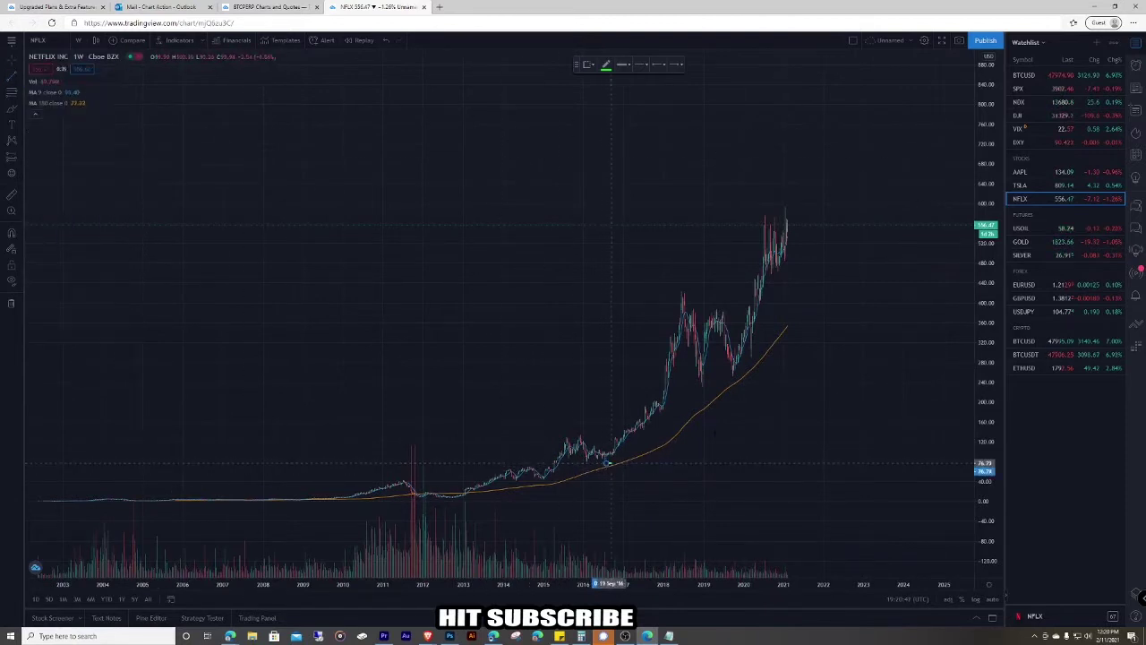
left_click(943, 237)
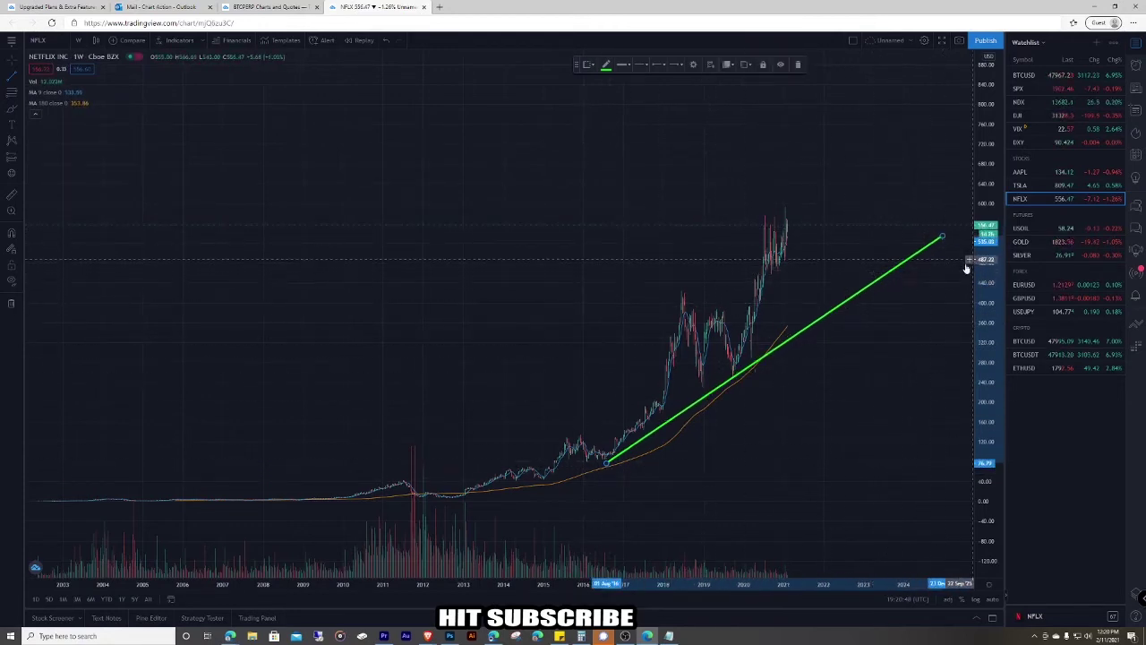
scroll(757, 436, "up", 3)
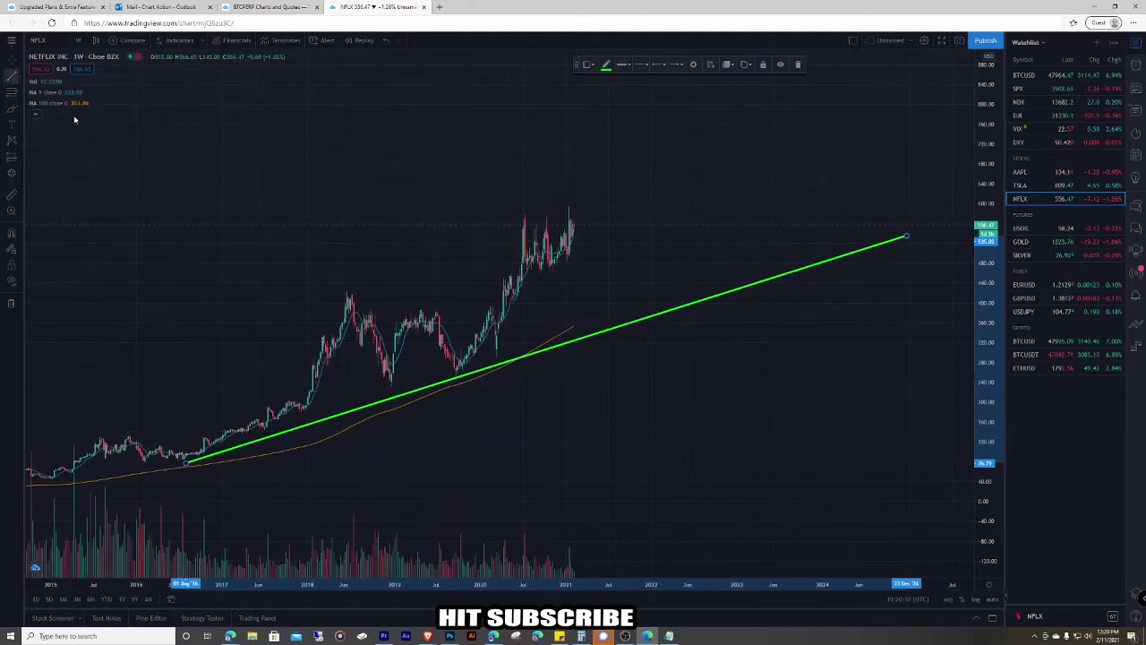
Draw a steeper rising trend line on the weekly Netflix chart, from about 284 in March 2020 to about 693 in December 2021.
mouse_move(495, 359)
left_mouse_down()
mouse_move(652, 205)
mouse_move(634, 159)
mouse_move(644, 157)
left_mouse_up()
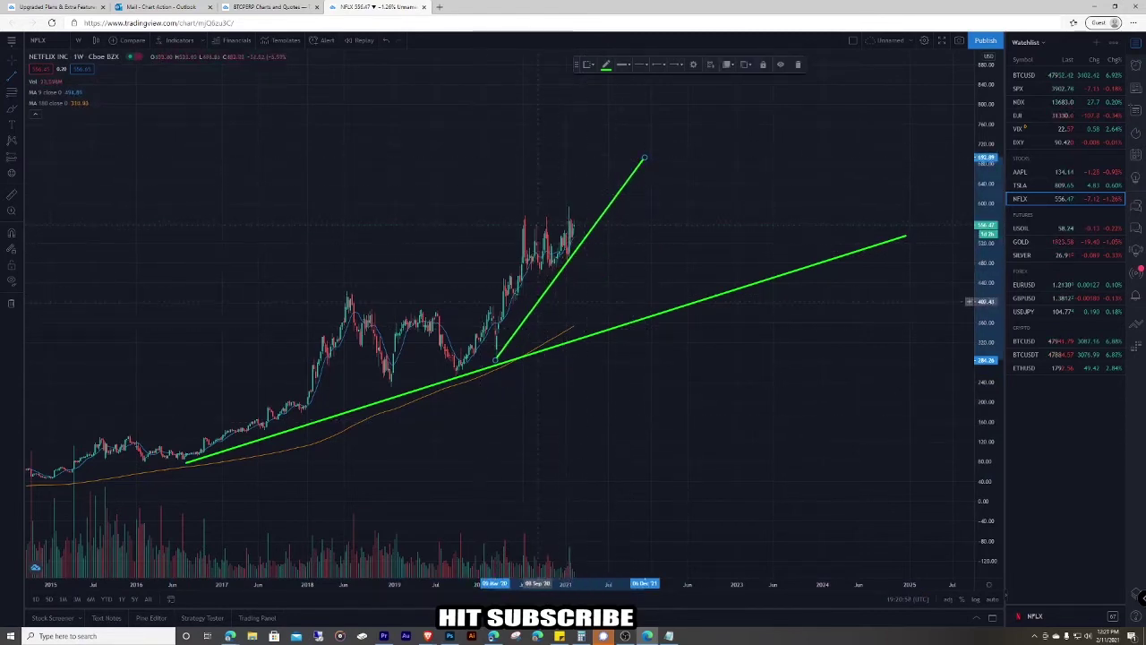
scroll(743, 114, "up", 2)
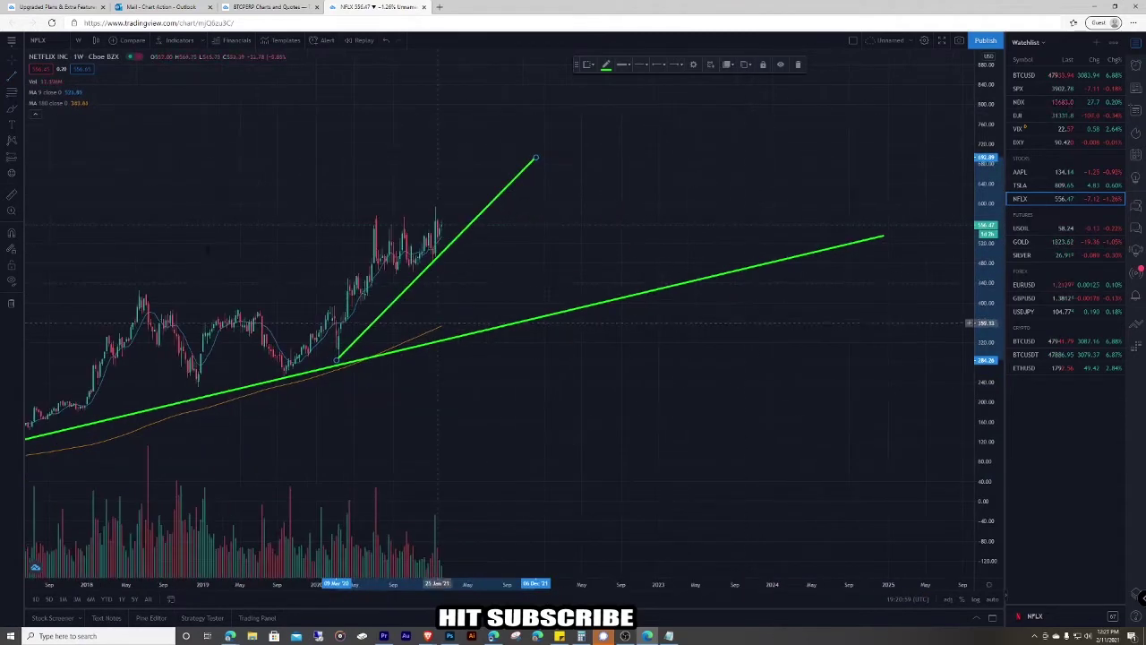
Switch the Netflix chart to the 1 day interval and rescale it to bring the recent candles into view.
left_click(81, 41)
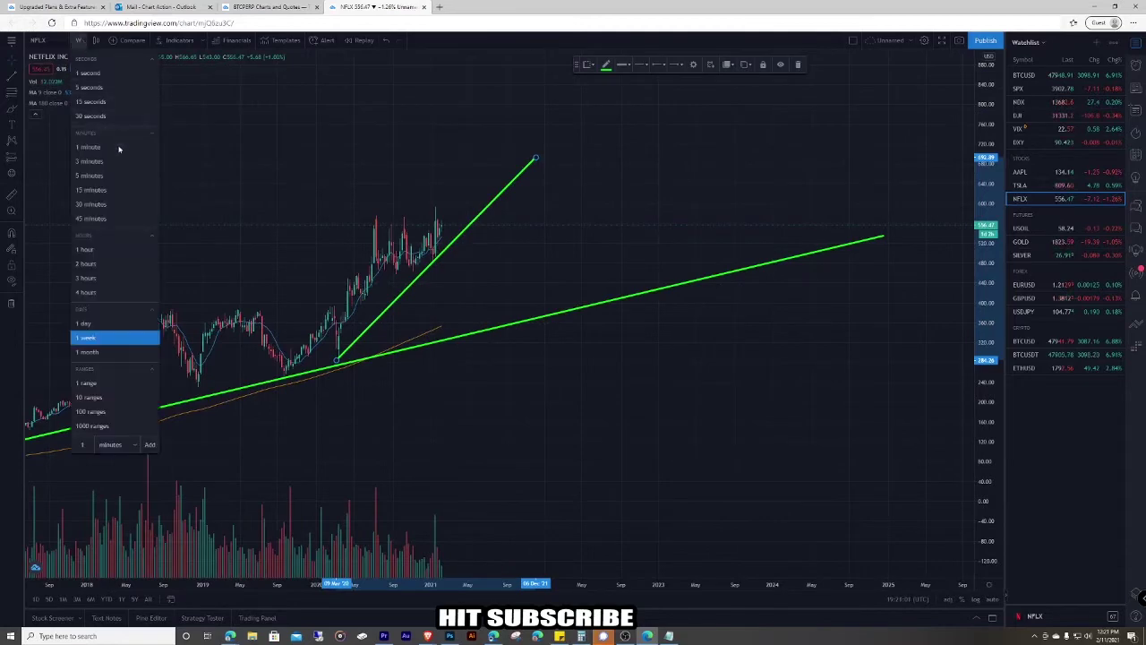
left_click(100, 326)
left_click_drag(993, 364, 993, 72)
scroll(788, 234, "up", 5)
left_click_drag(586, 264, 829, 472)
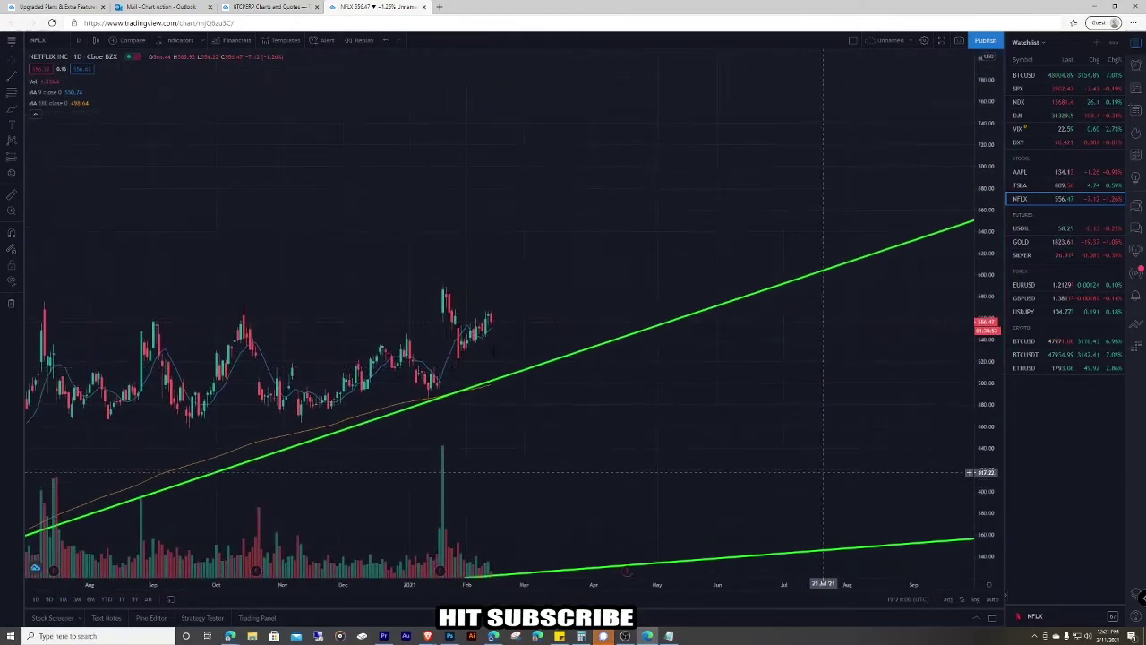
Draw a short-term rising trend line from Netflix's January 2021 low, about 482, to about 683 in April 2021.
left_click(446, 390)
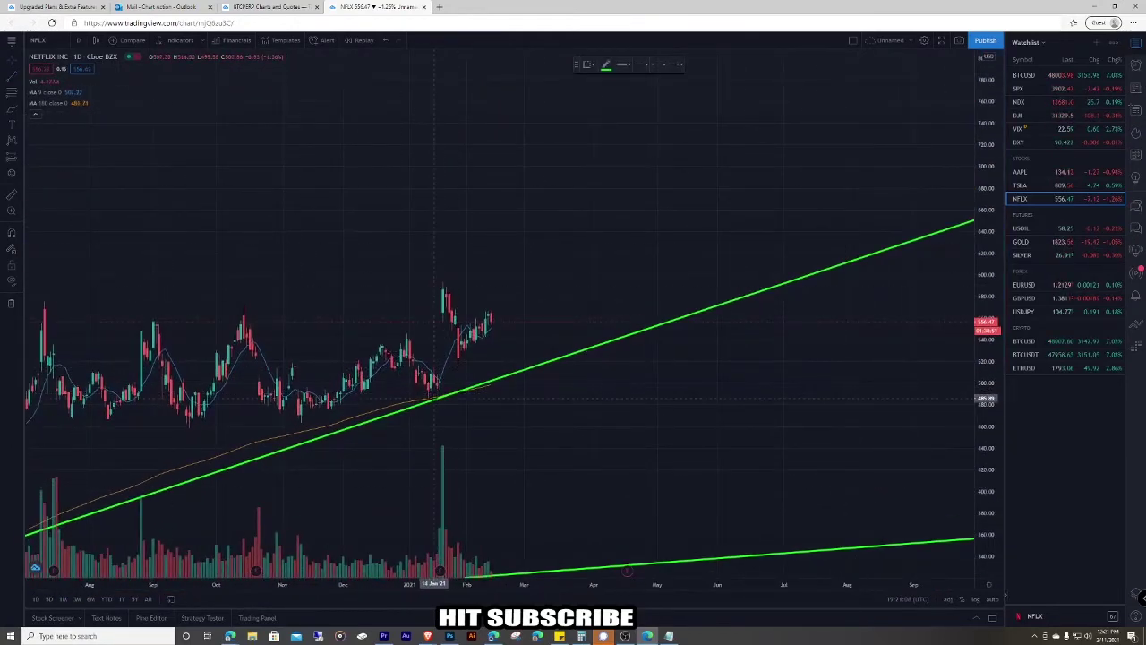
mouse_move(431, 400)
left_mouse_down()
mouse_move(532, 269)
mouse_move(591, 218)
mouse_move(600, 186)
left_mouse_up()
left_click(600, 185)
scroll(790, 353, "up", 5)
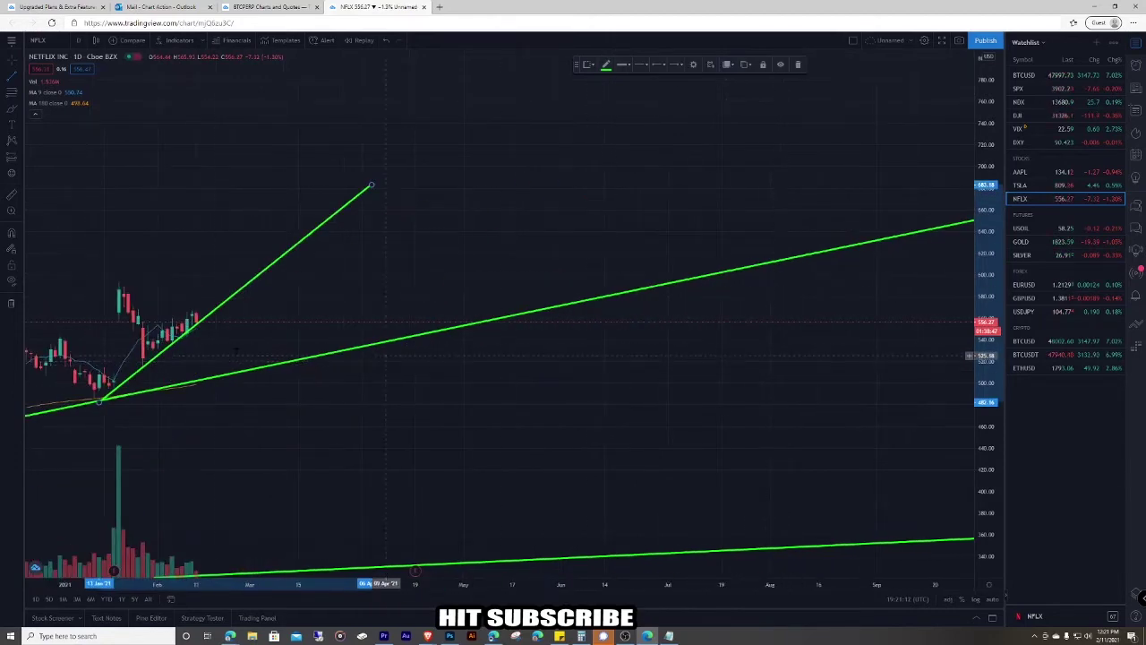
Sketch a brush path of a possible price drop from about 550 in mid-February 2021 to the rising trend line in early March.
left_click_drag(209, 331, 469, 296)
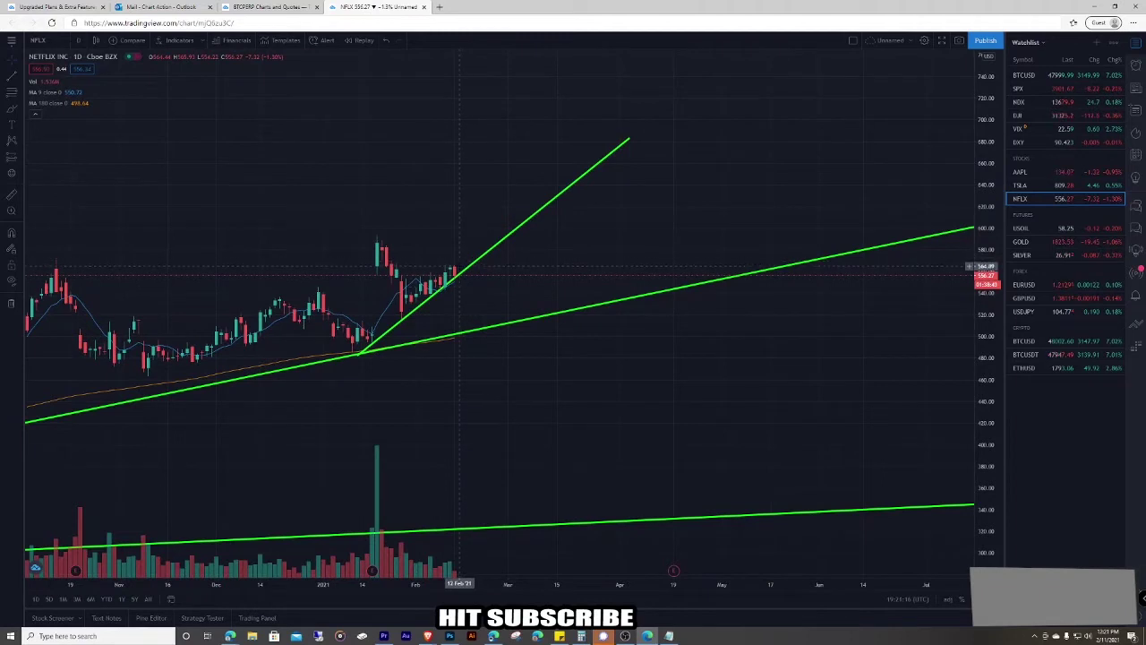
left_click(13, 132)
left_click(458, 272)
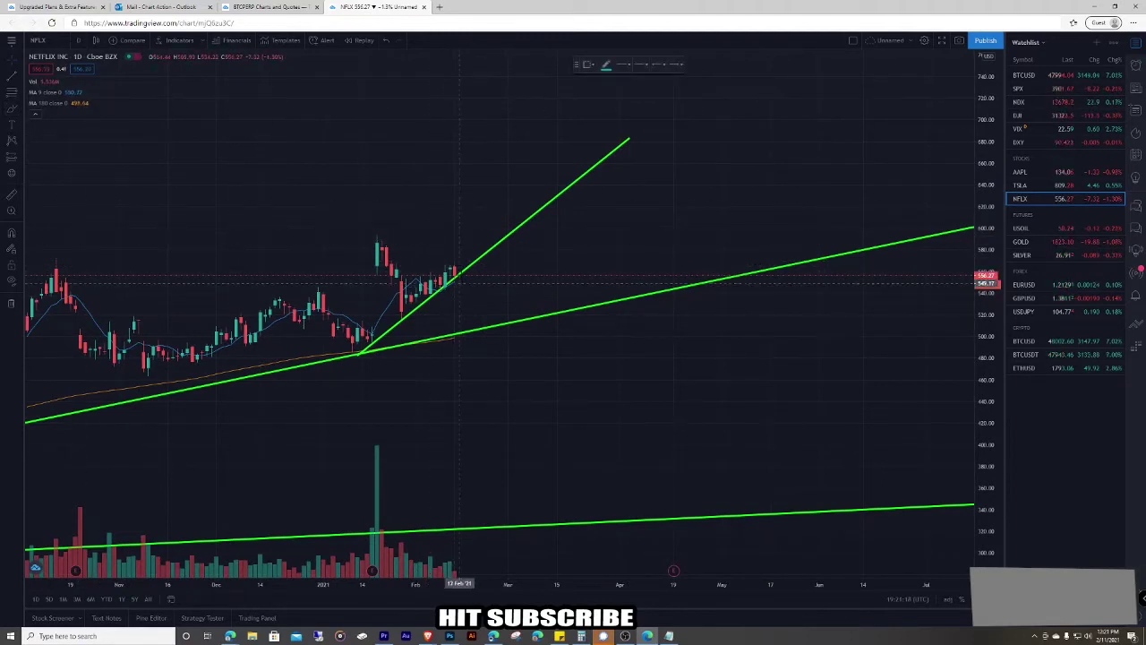
left_click_drag(517, 311, 528, 314)
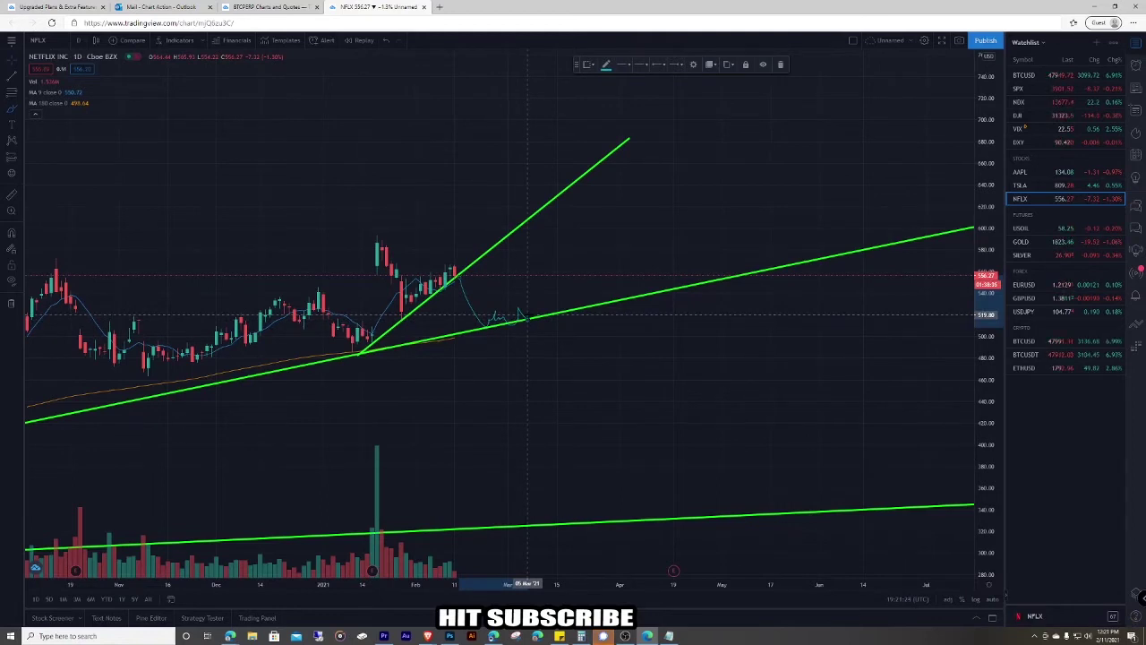
Draw a trend line over Netflix's highs, from about 577 in July 2020 to about 598 in March 2021, and extend its start back to mid-June 2020.
scroll(581, 294, "down", 3)
left_click_drag(978, 112, 975, 150)
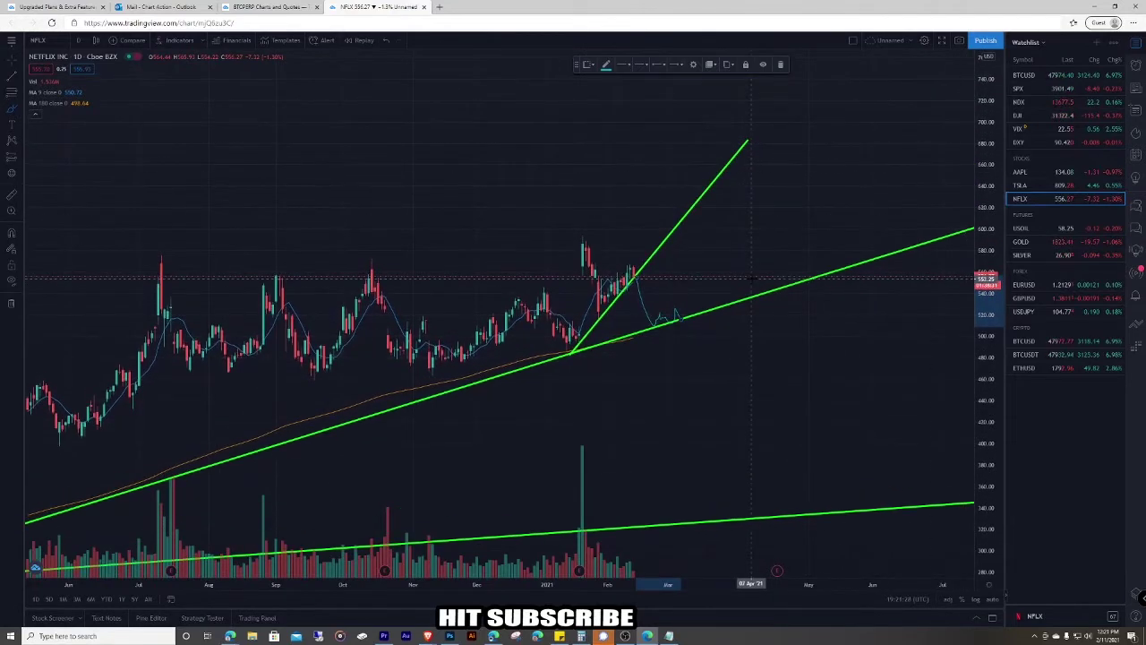
scroll(701, 253, "down", 4)
scroll(714, 248, "up", 3)
scroll(720, 274, "up", 2)
scroll(692, 268, "down", 3)
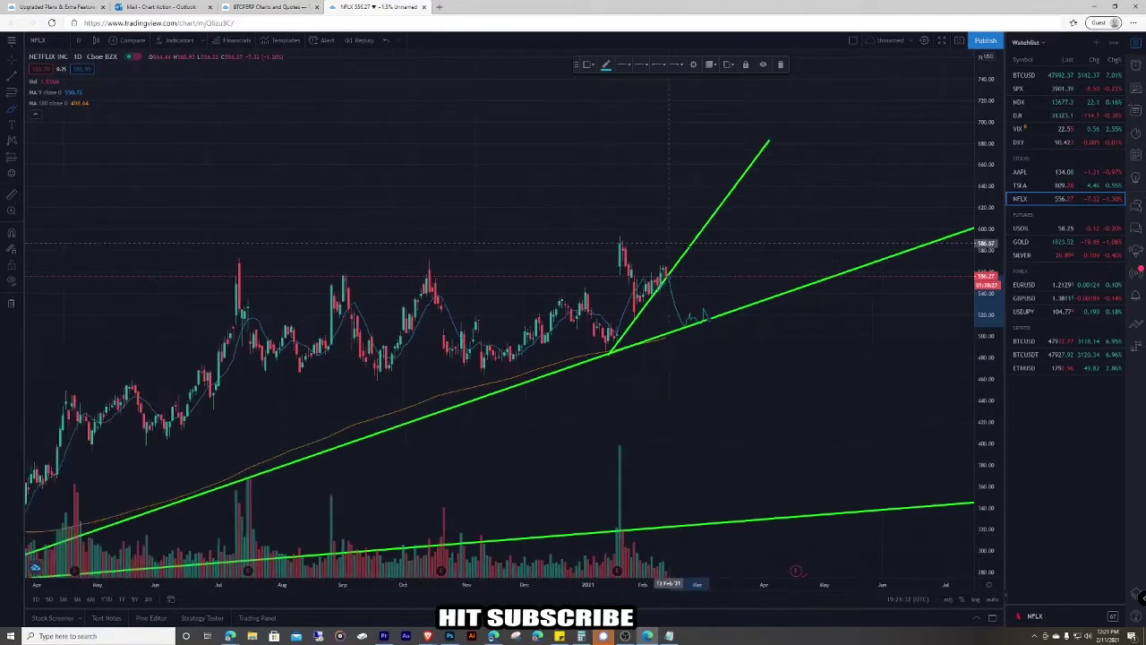
left_click(9, 76)
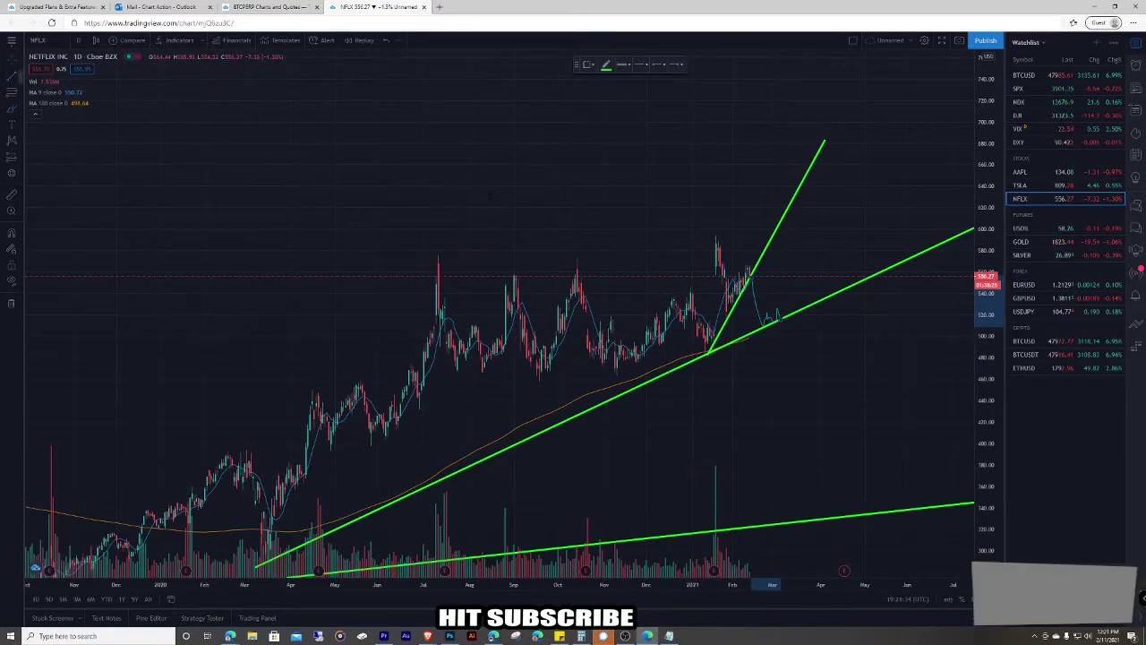
left_click(437, 251)
left_click(776, 233)
left_click_drag(774, 232, 777, 224)
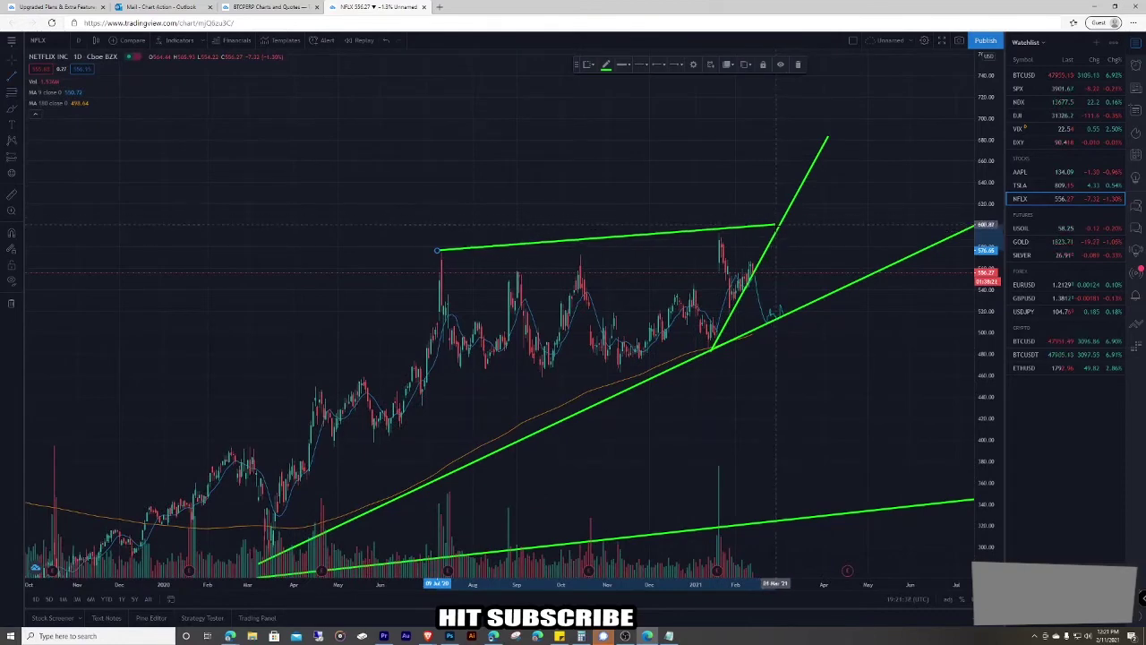
scroll(667, 321, "up", 3)
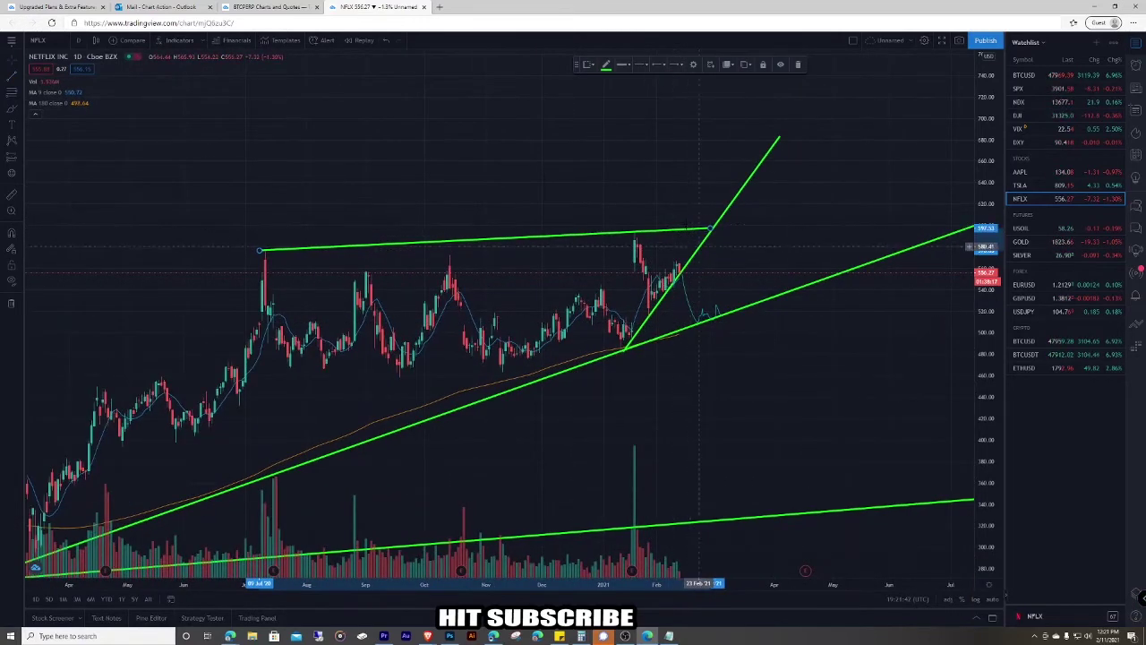
left_click_drag(261, 254, 214, 251)
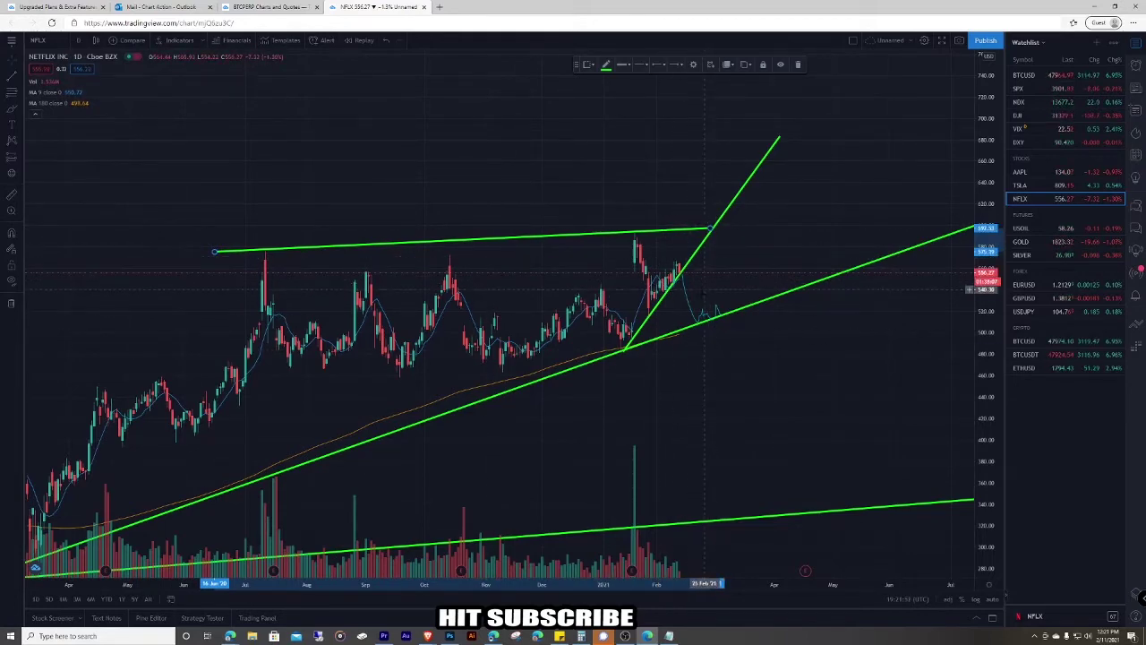
Examine Netflix's early-2021 daily candles in relation to the trend lines and the sketched price path, undoing accidental edits.
scroll(705, 289, "up", 3)
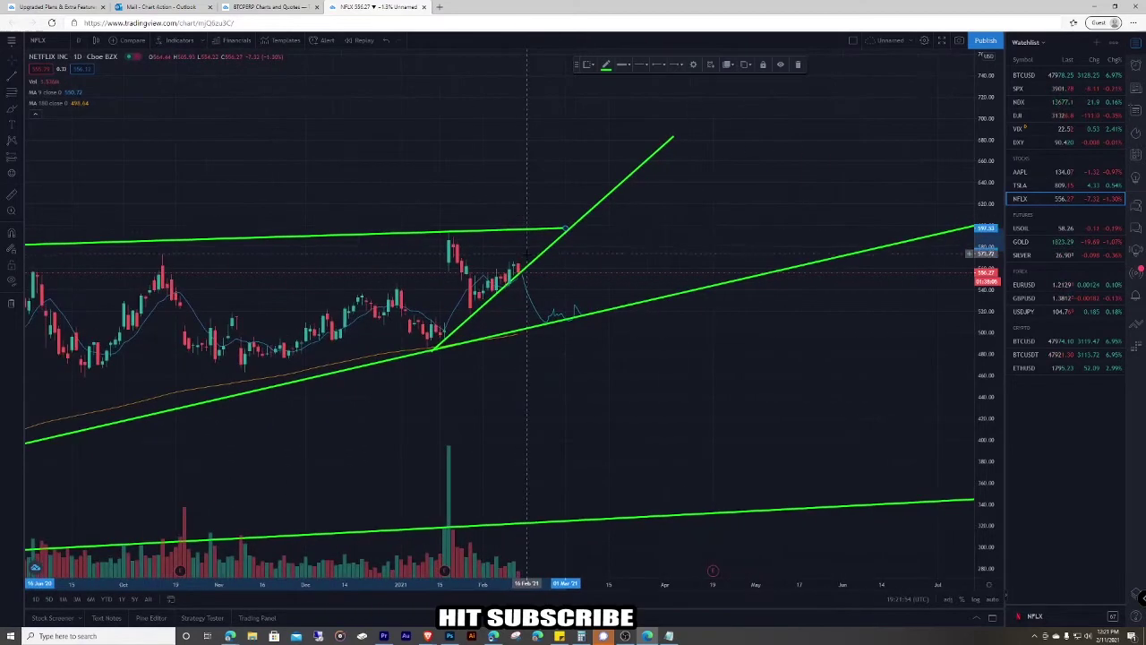
scroll(699, 310, "up", 3)
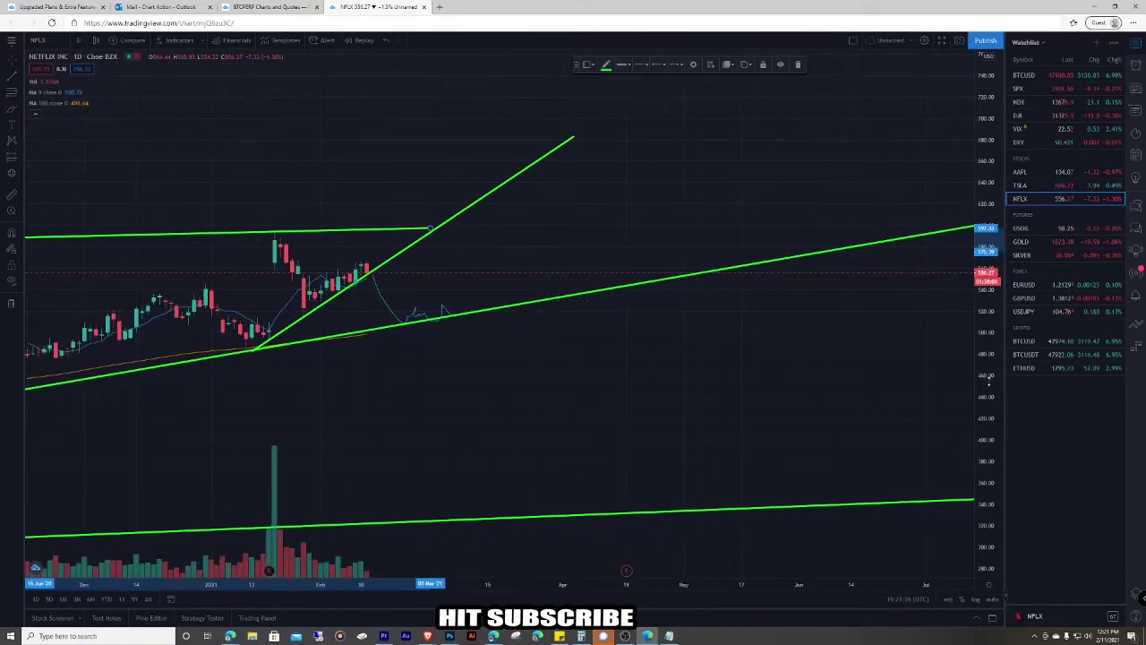
scroll(677, 321, "up", 4)
left_click_drag(678, 321, 784, 353)
key("ctrl+z")
left_click_drag(414, 193, 801, 272)
scroll(803, 272, "up", 3)
left_click_drag(594, 393, 798, 433)
key("ctrl+z")
scroll(783, 424, "up", 3)
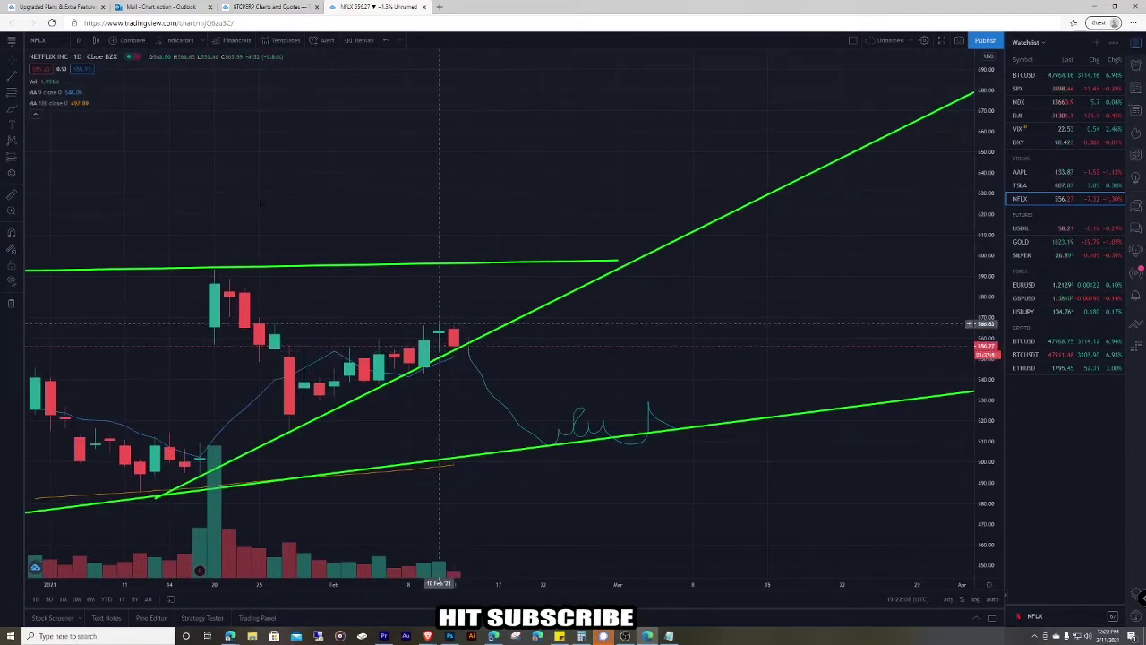
View the Netflix chart on the 1 week interval and on the 1 month interval.
left_click(80, 42)
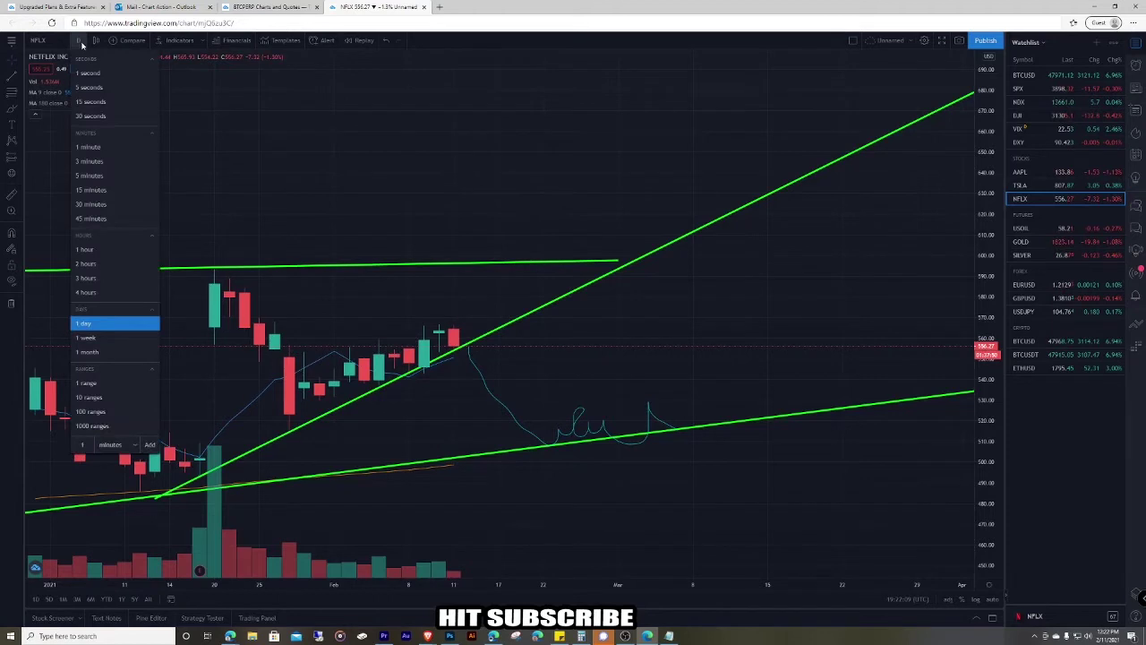
left_click(116, 337)
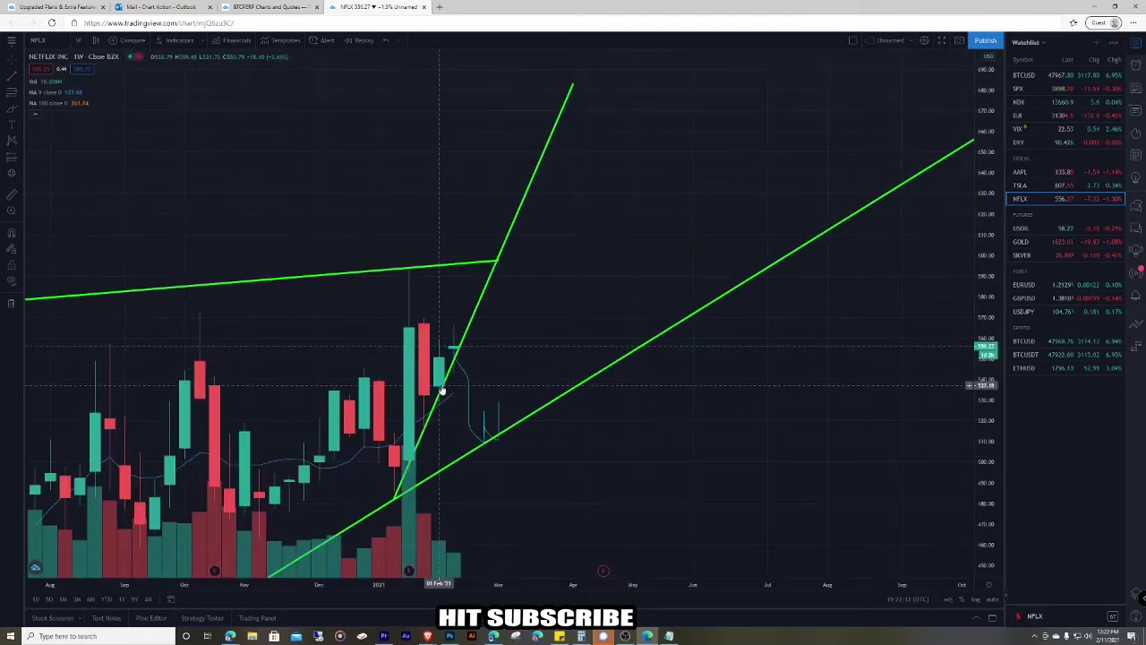
left_click(80, 42)
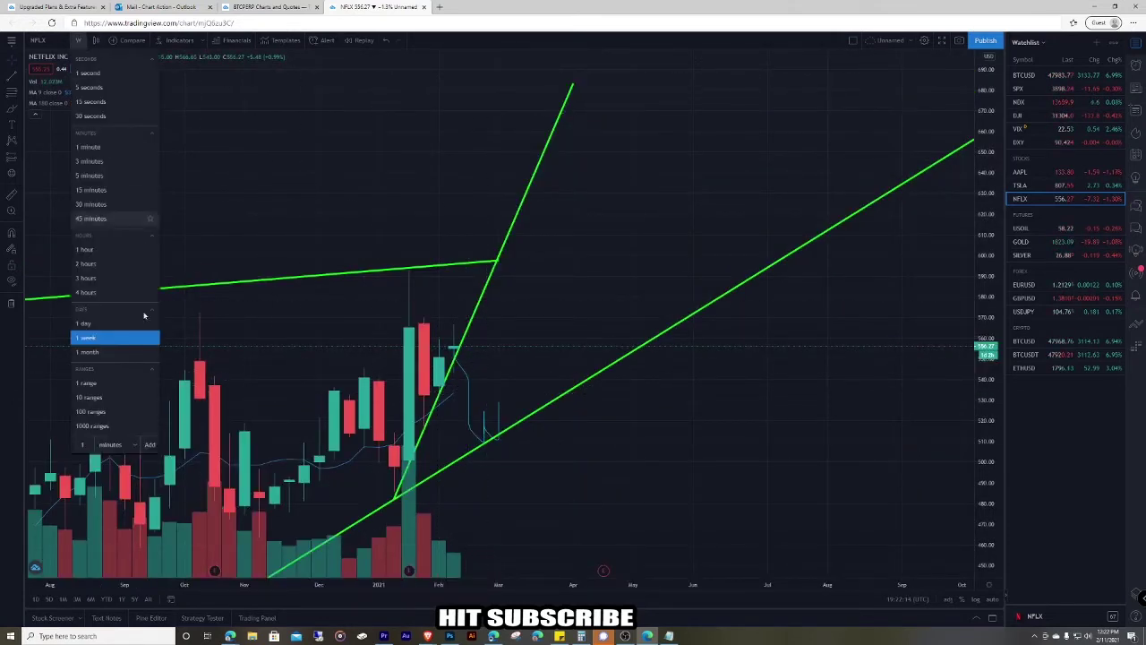
left_click(116, 352)
scroll(501, 400, "up", 3)
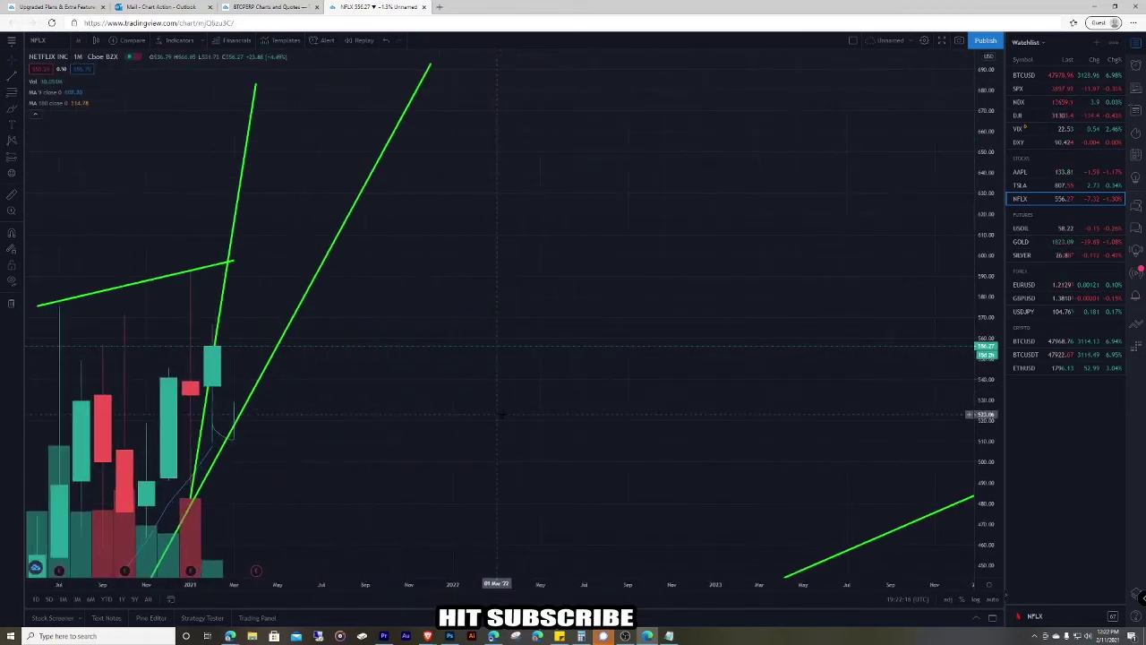
Return the Netflix chart to the 1 day interval and compare it with the 1 hour interval back to late January.
left_click(82, 41)
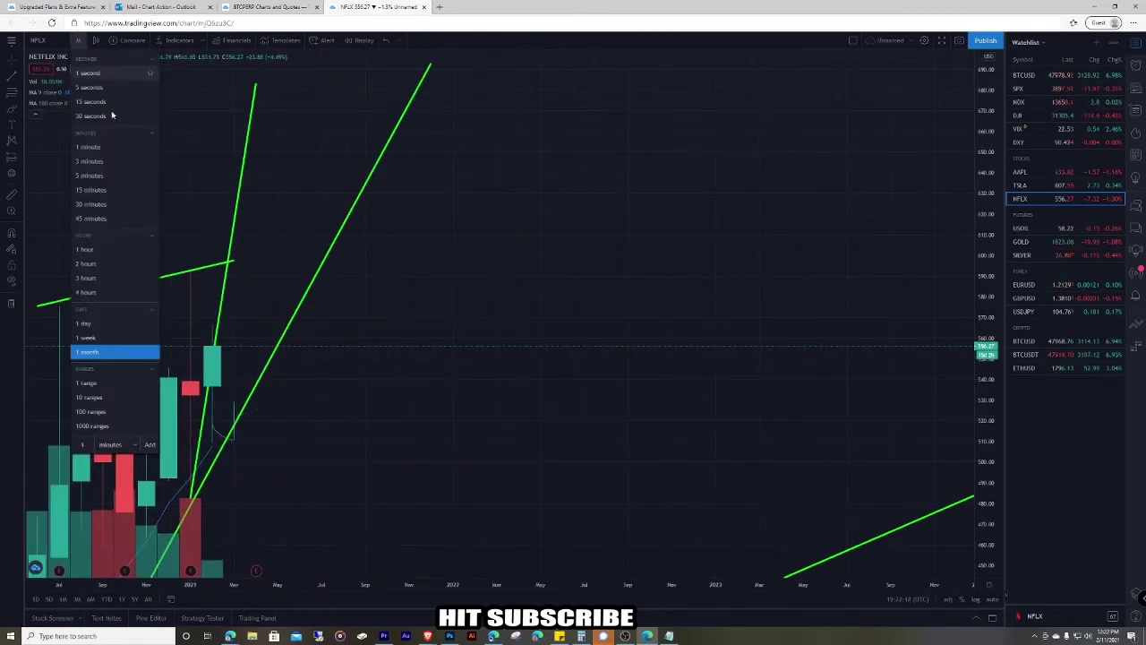
left_click(85, 323)
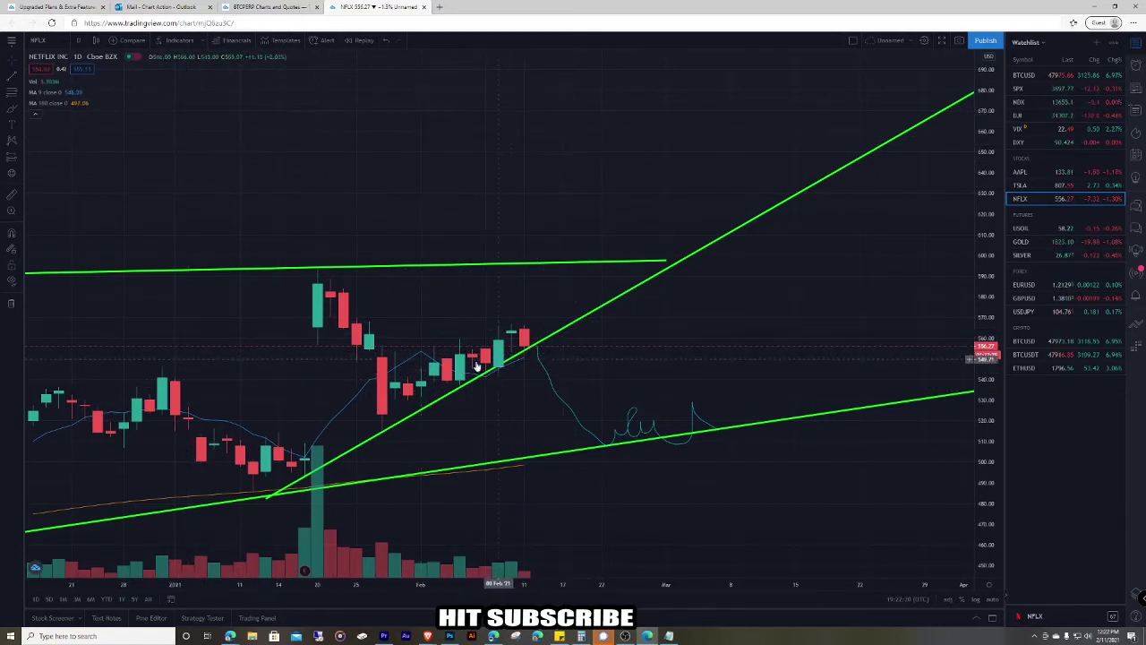
left_click(79, 40)
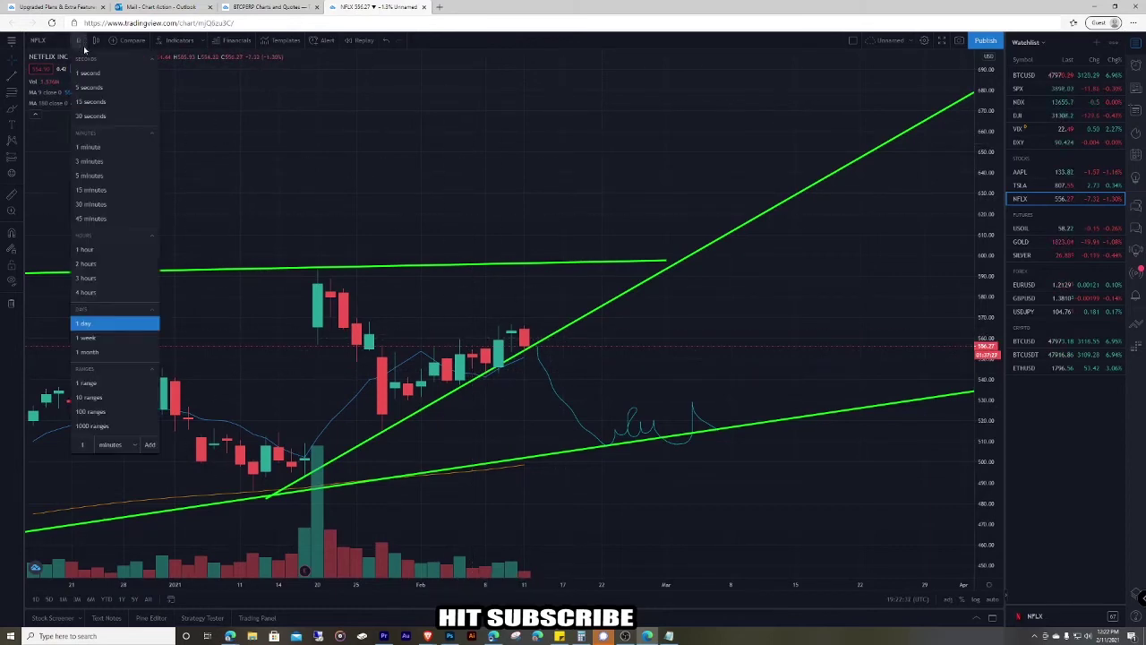
left_click(86, 249)
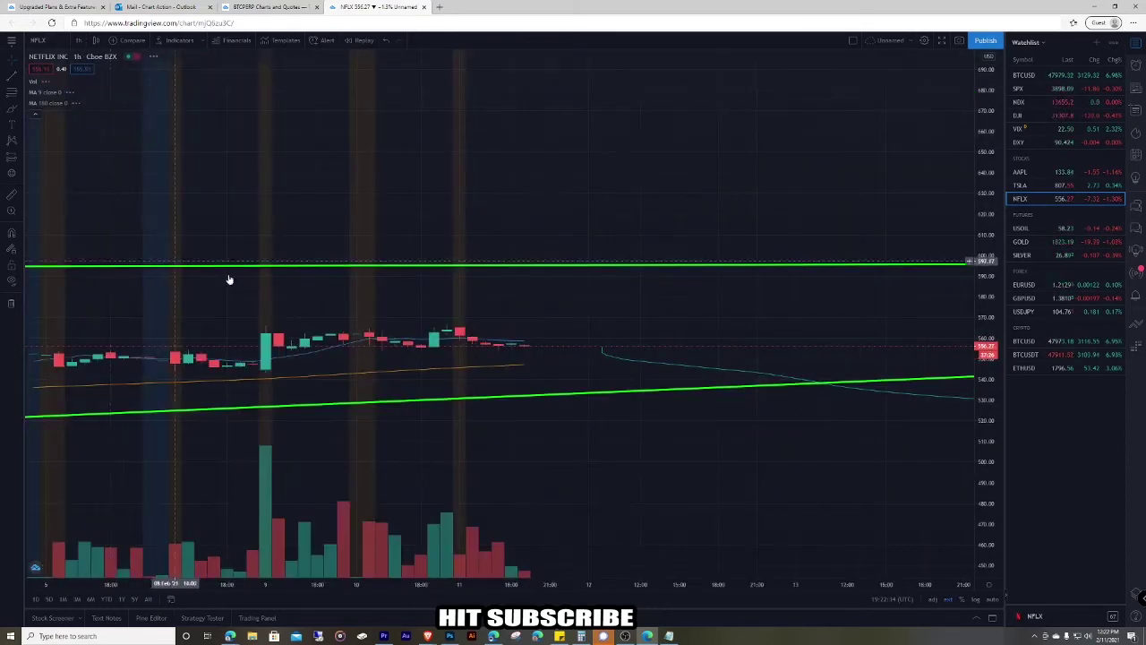
scroll(584, 409, "down", 7)
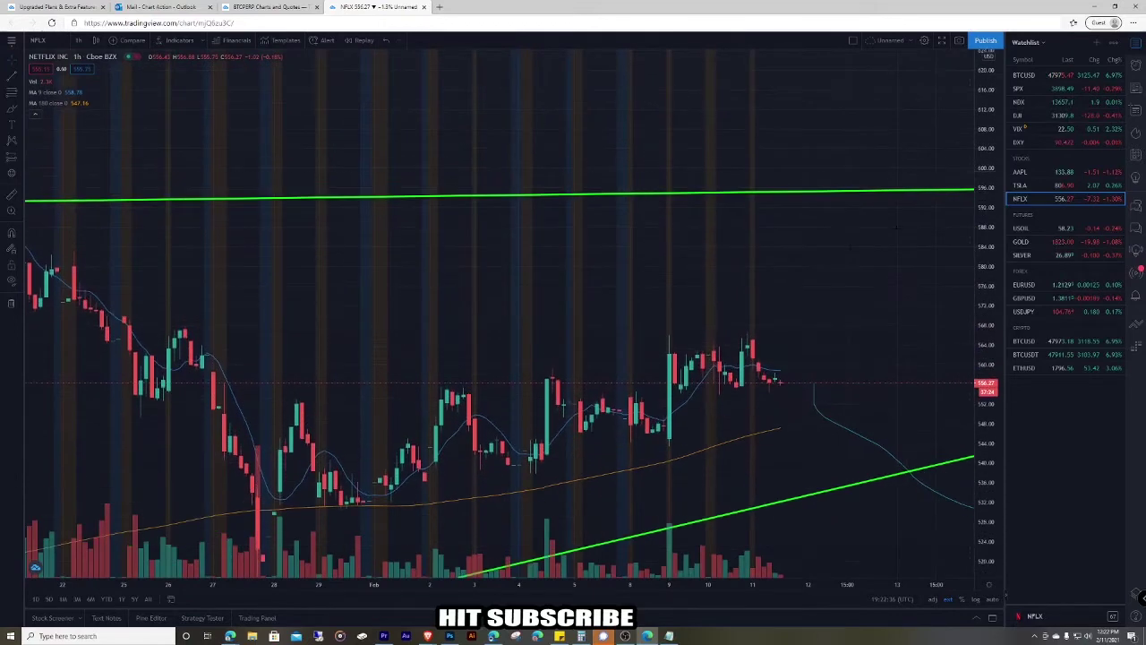
Switch the Netflix chart to the 5 minutes interval and rescale it to show the February price swings.
left_click(80, 43)
left_click(95, 176)
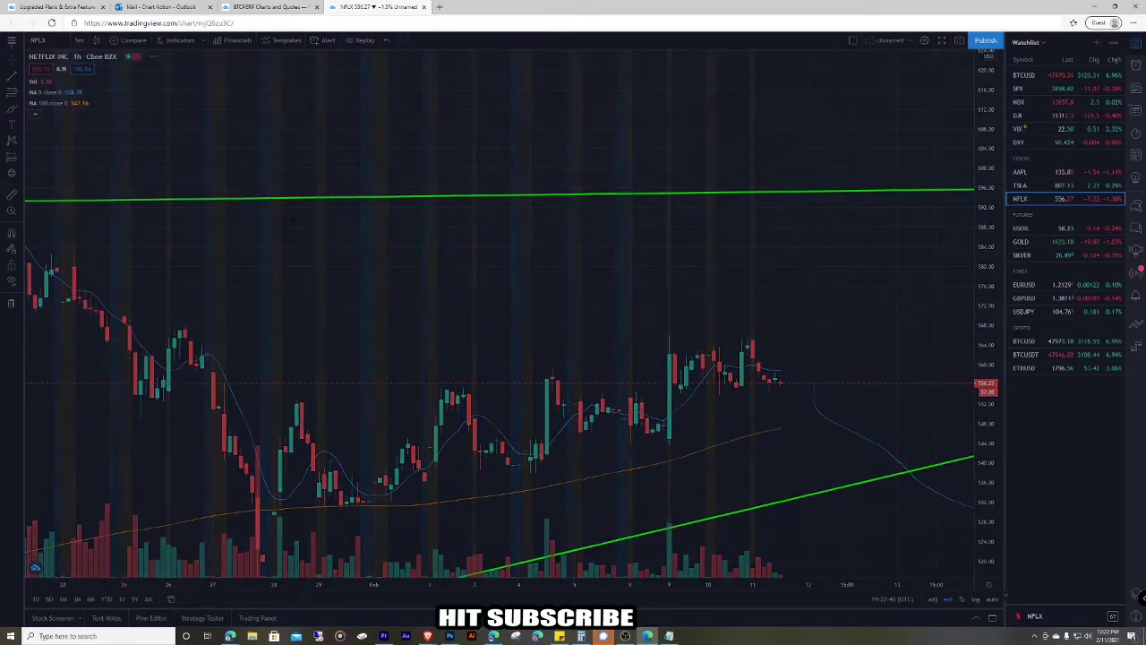
scroll(752, 348, "down", 8)
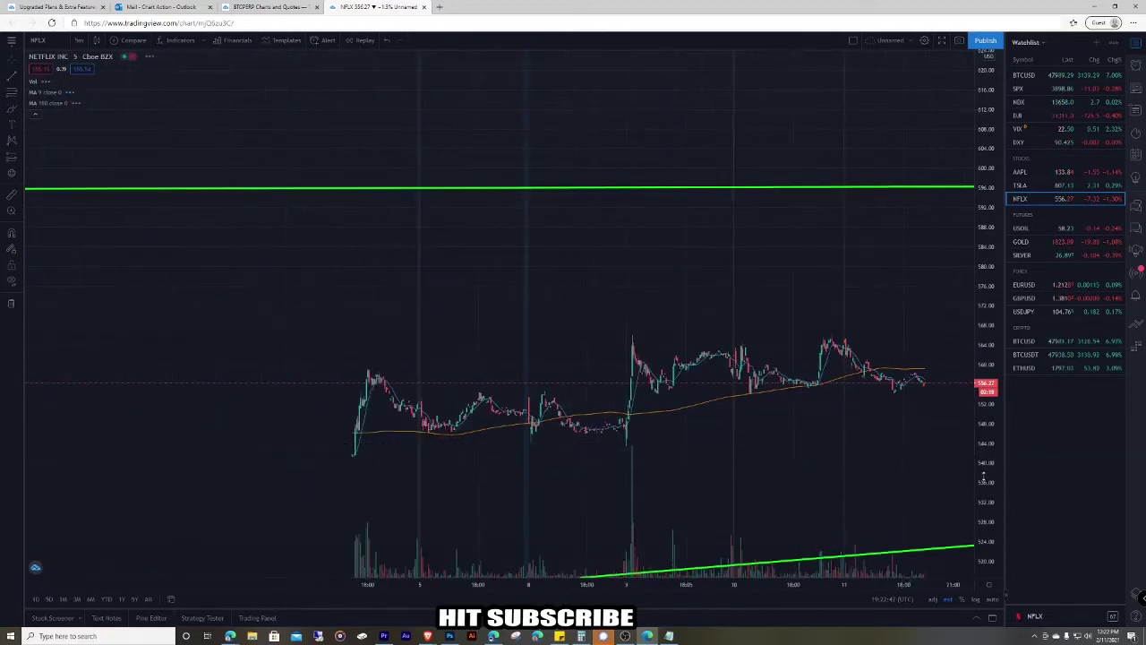
left_click_drag(983, 477, 1018, 148)
left_click_drag(891, 317, 657, 158)
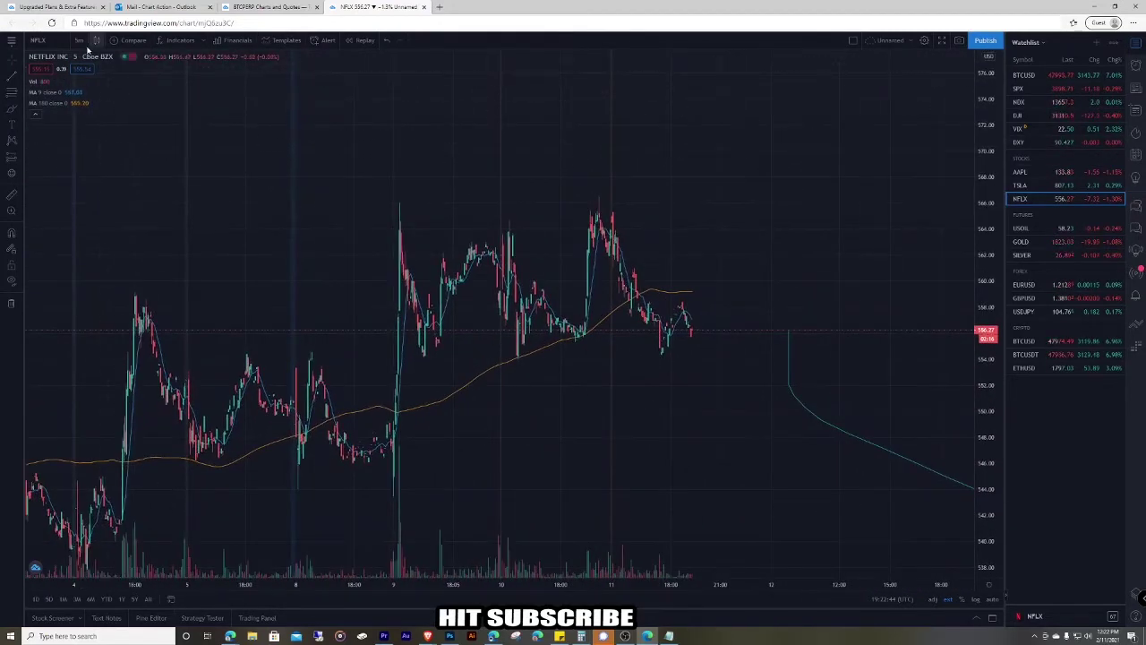
View Netflix's recent price action on the 1 minute interval, back to late January 2021.
left_click(79, 42)
left_click(90, 147)
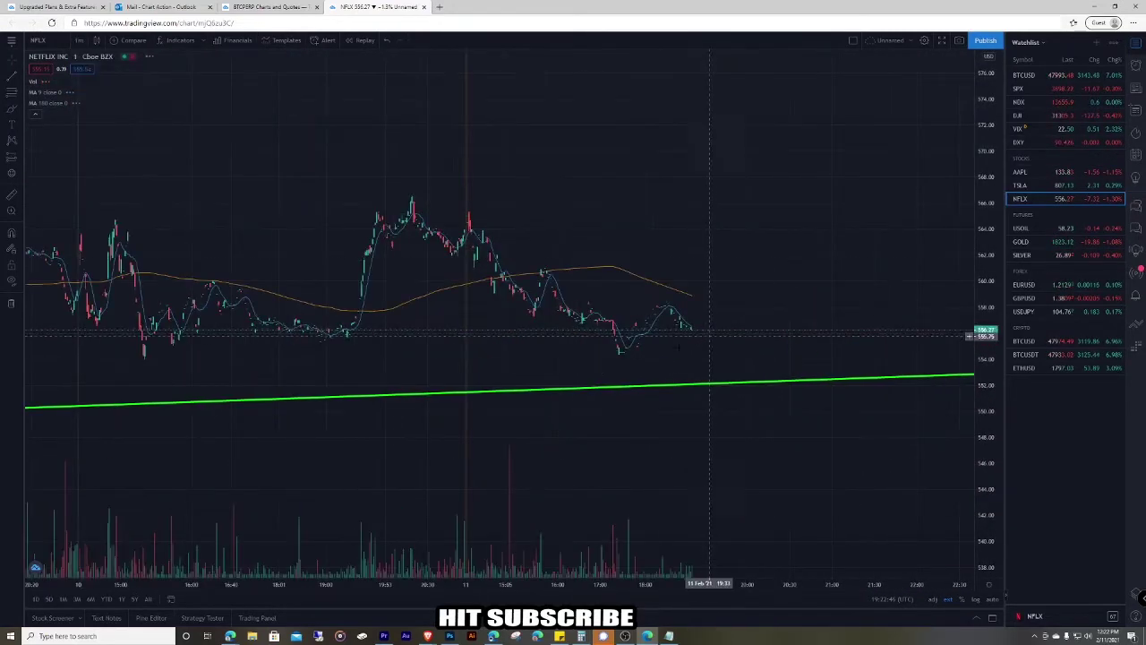
scroll(909, 283, "down", 6)
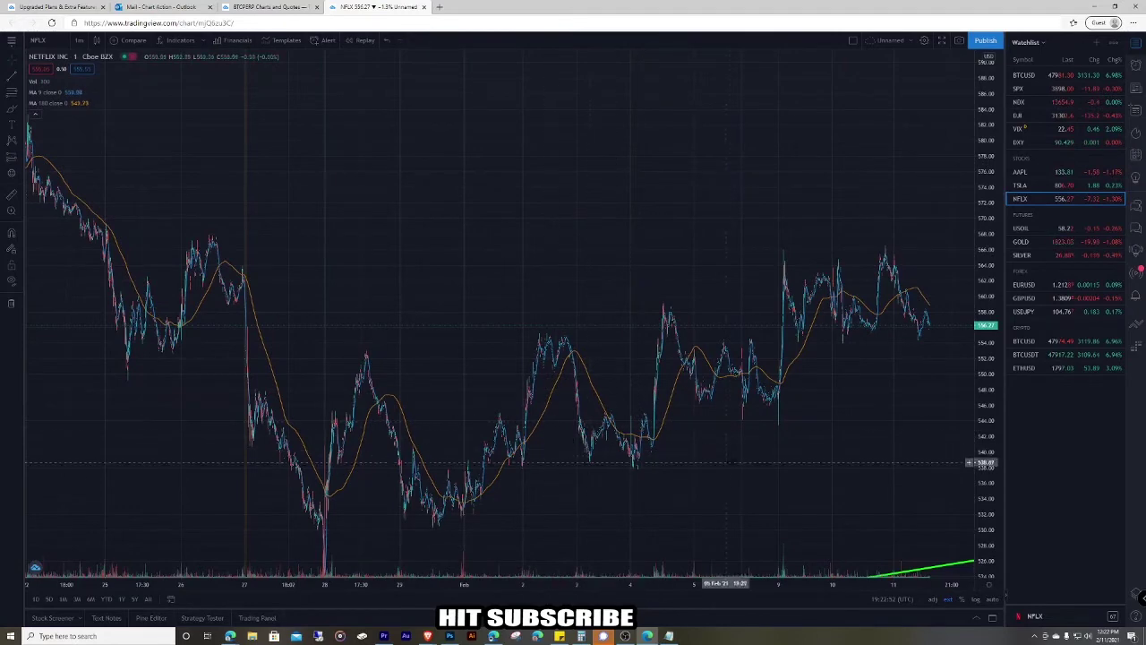
scroll(638, 423, "up", 2)
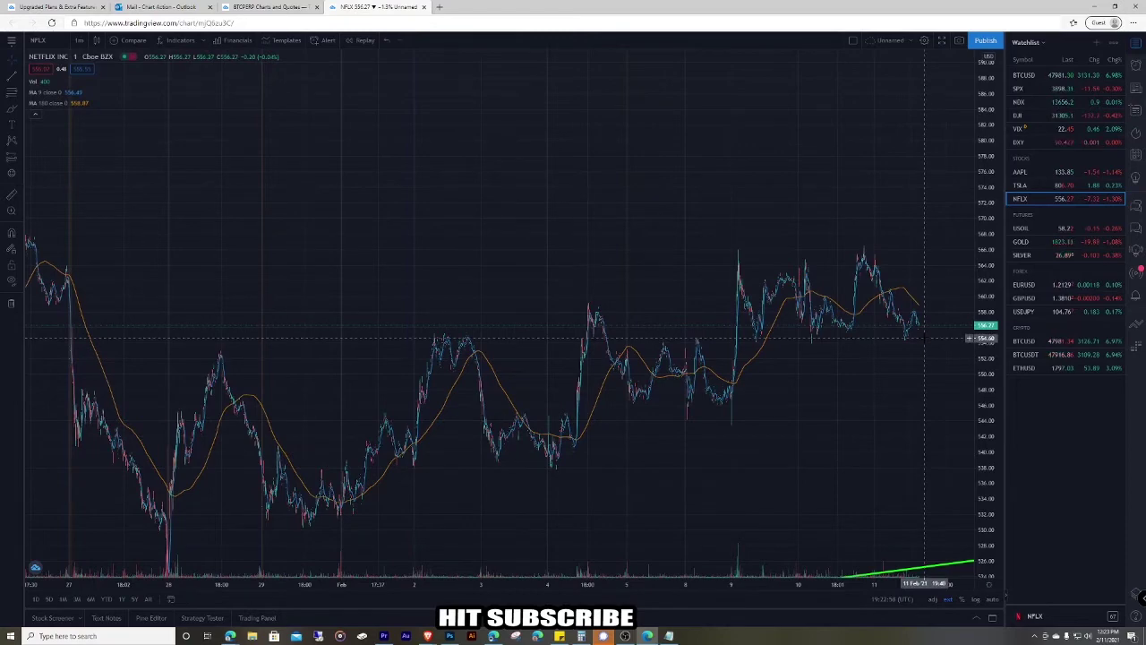
Bring Netflix's price action since mid-2020 into view on the 1 hour interval and change the interval to 2 hours.
left_click(82, 40)
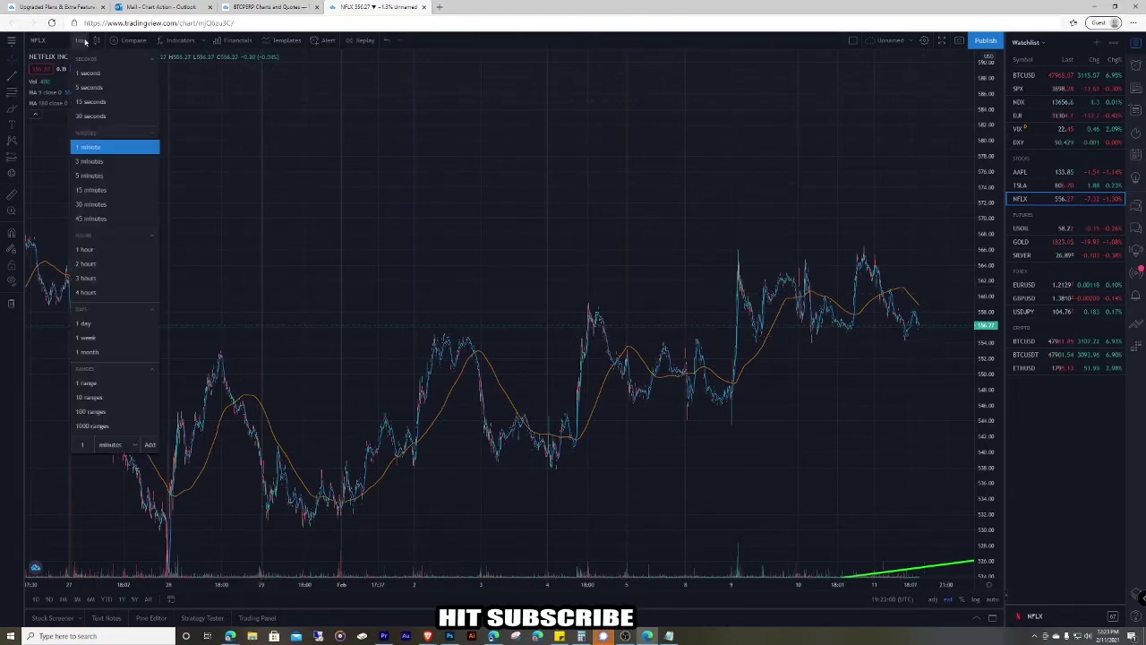
left_click(87, 250)
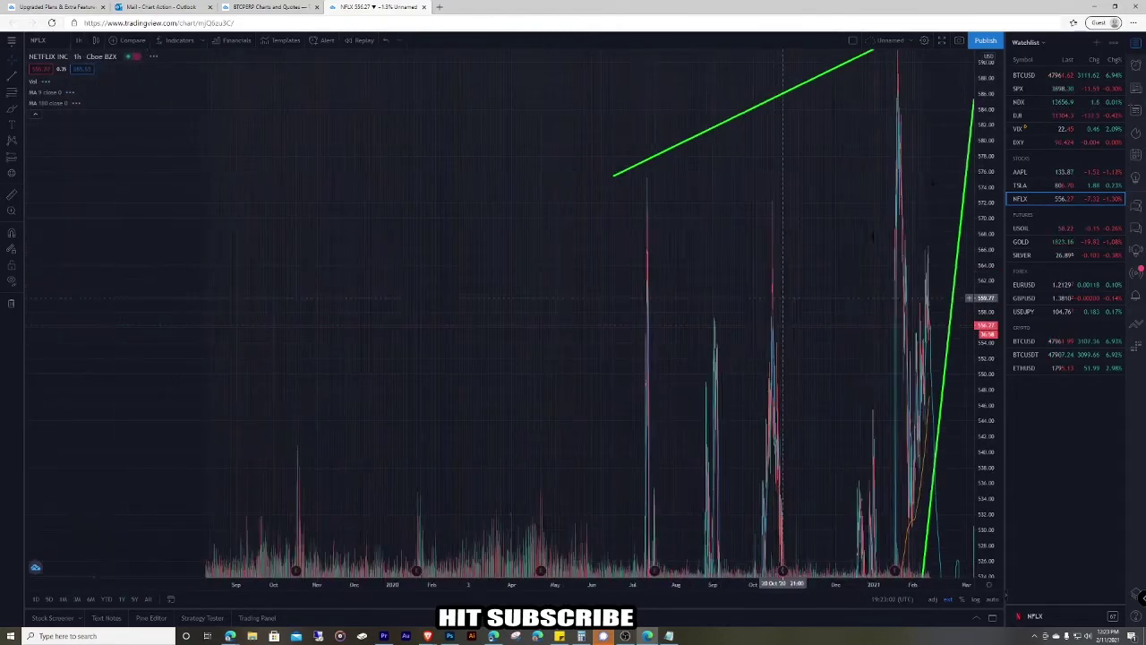
left_click_drag(984, 283, 983, 557)
scroll(909, 496, "up", 7)
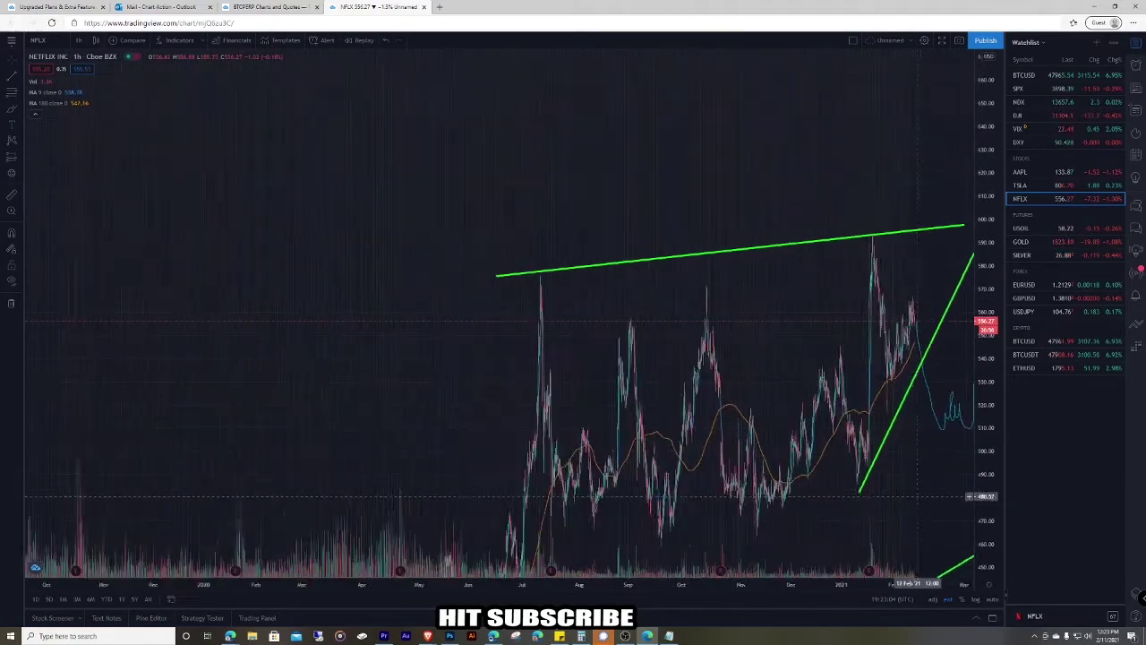
left_click_drag(884, 505, 816, 318)
scroll(734, 358, "up", 3)
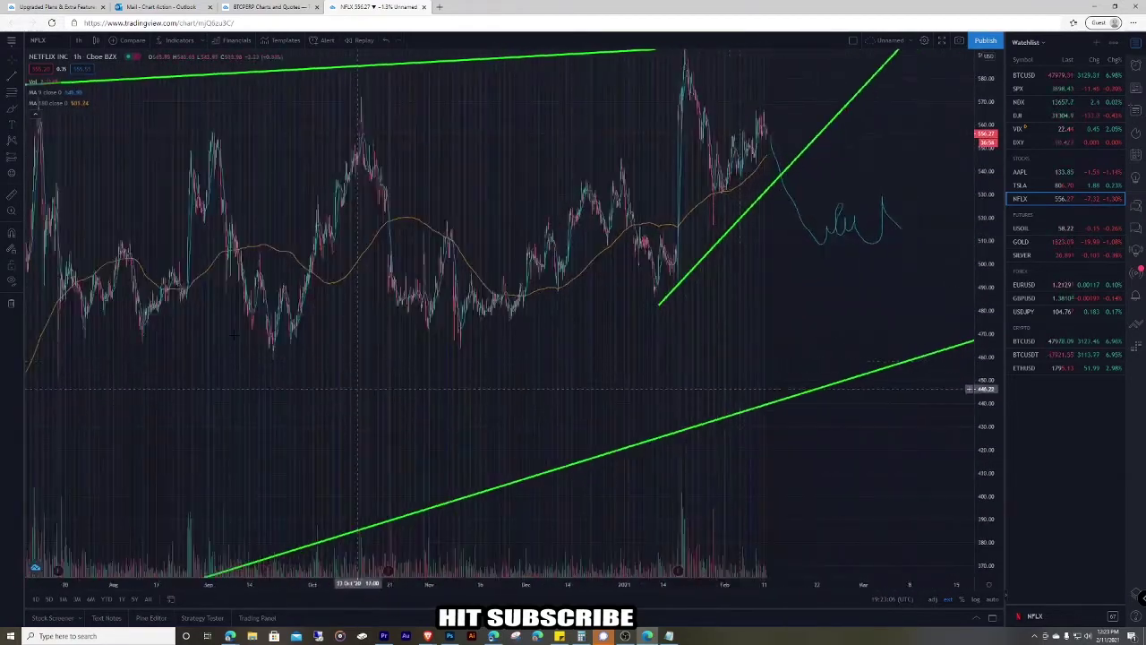
left_click(77, 42)
left_click(136, 269)
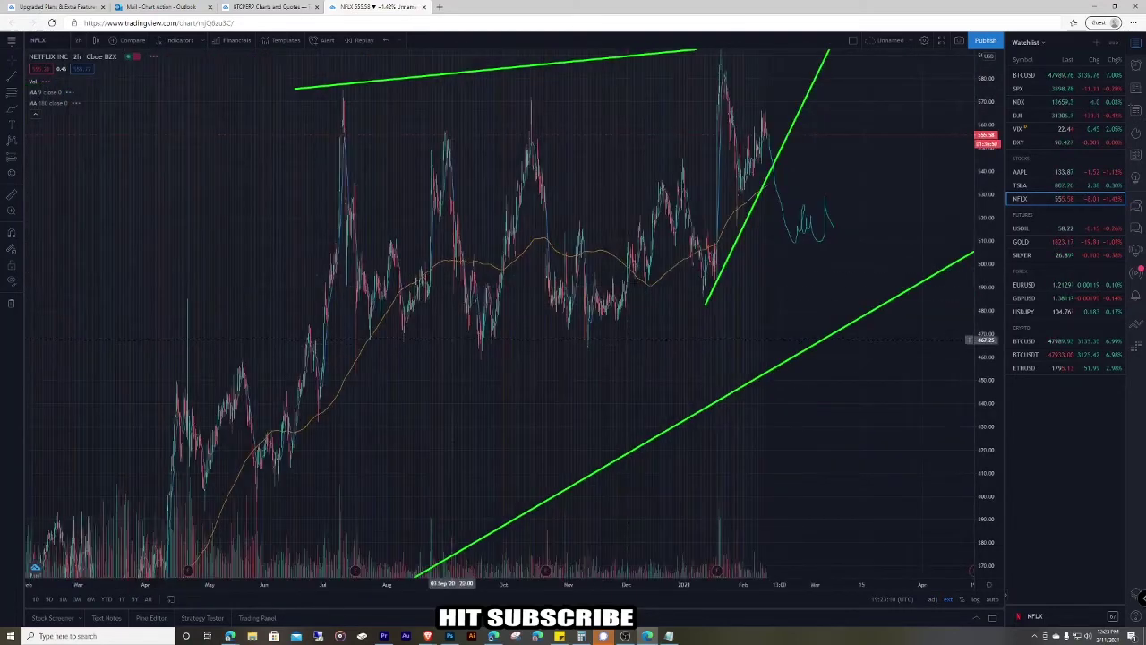